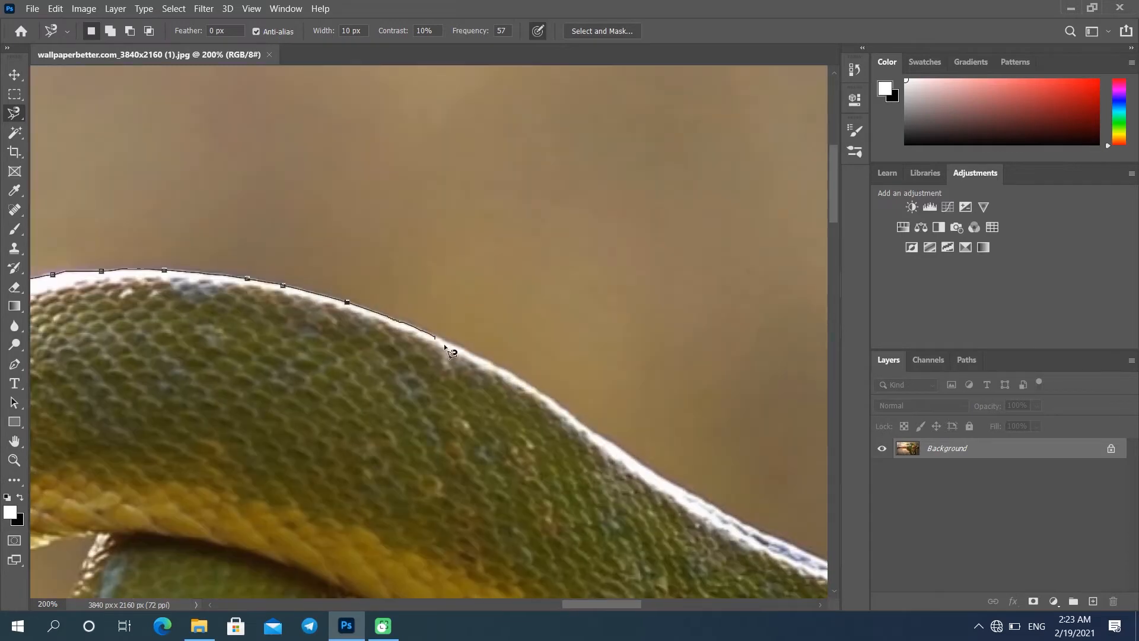
Trace the upper edge of the snake's back with the Magnetic Lasso as far as the branch's right end
{"action": "left_click_drag", "start_coordinate": [634, 464], "coordinate": [445, 380]}
{"action": "left_click_drag", "start_coordinate": [684, 483], "coordinate": [316, 355]}
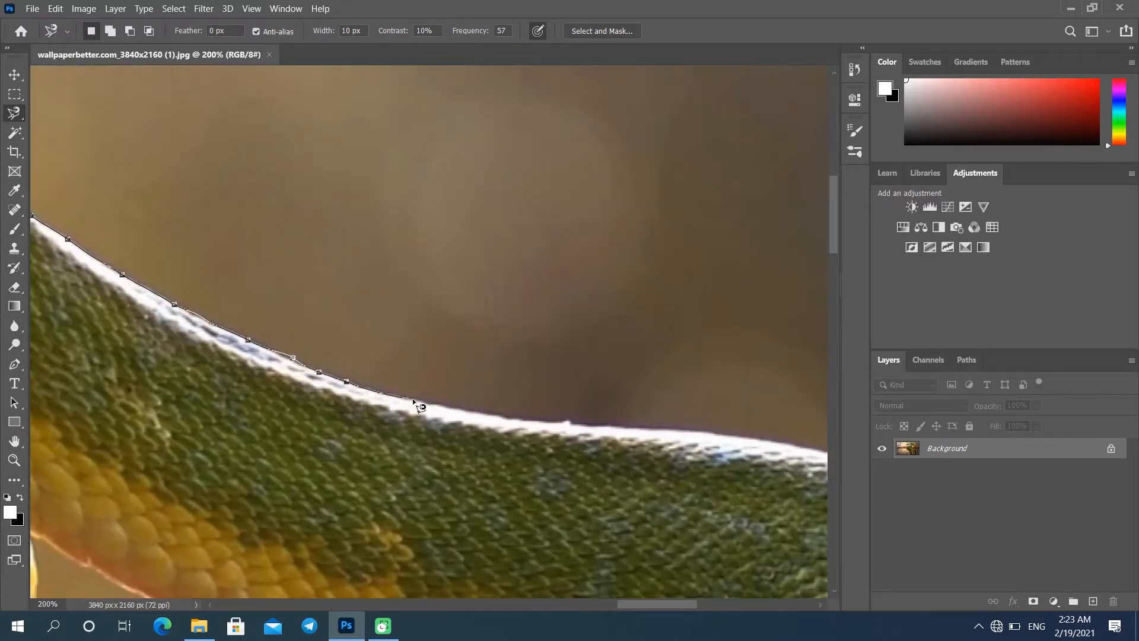
{"action": "left_click_drag", "start_coordinate": [691, 439], "coordinate": [442, 371]}
{"action": "left_click_drag", "start_coordinate": [741, 451], "coordinate": [279, 274]}
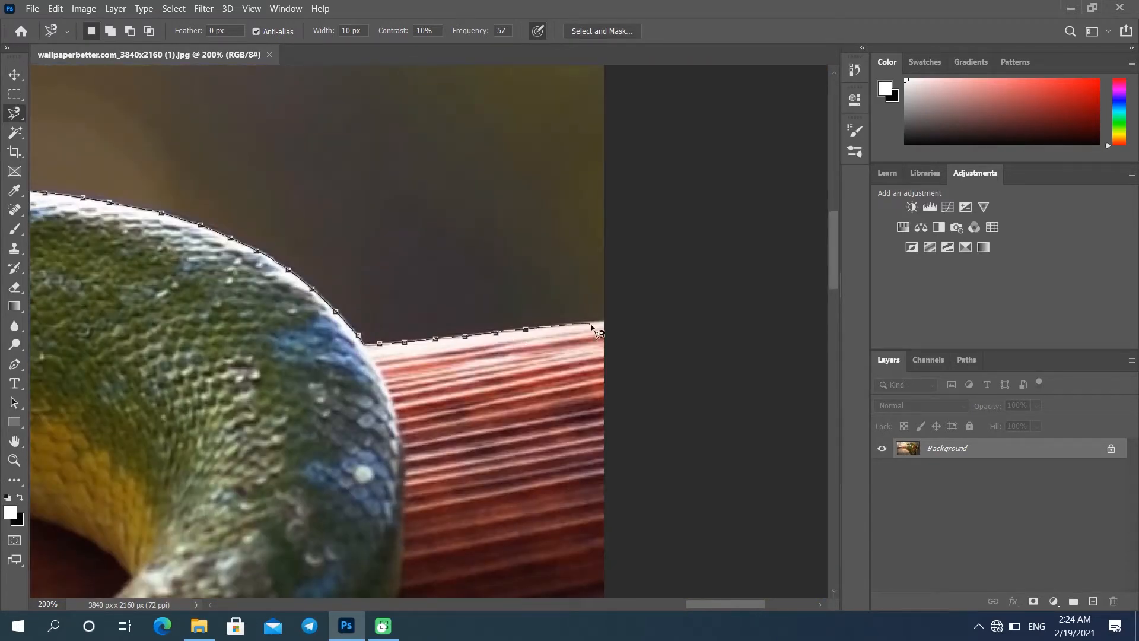
Continue the Magnetic Lasso outline around the branch's right end, along its underside and down the snake loop's right edge
{"action": "left_click_drag", "start_coordinate": [652, 438], "coordinate": [614, 119]}
{"action": "left_click_drag", "start_coordinate": [631, 489], "coordinate": [644, 113]}
{"action": "left_click_drag", "start_coordinate": [263, 474], "coordinate": [446, 474]}
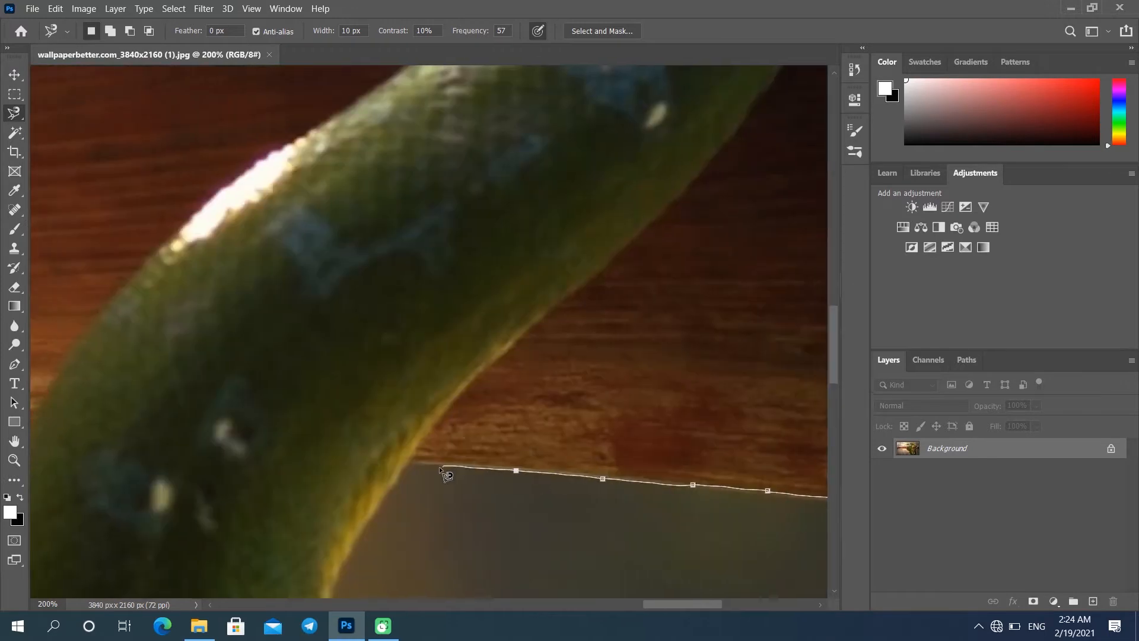
{"action": "left_click_drag", "start_coordinate": [332, 596], "coordinate": [447, 351]}
{"action": "left_click_drag", "start_coordinate": [452, 520], "coordinate": [451, 308]}
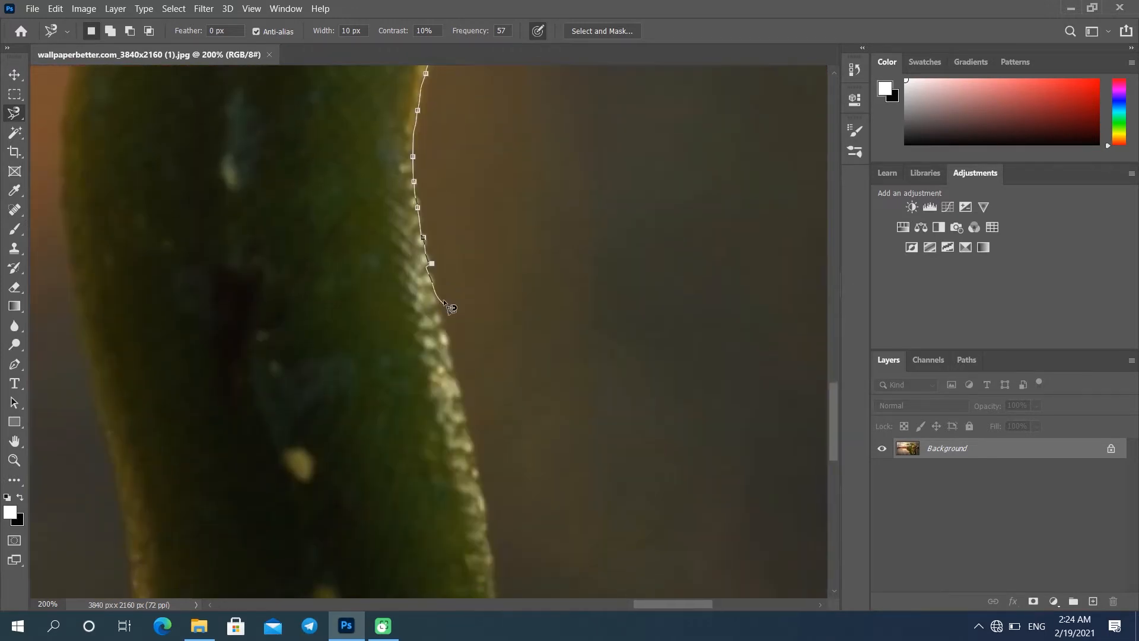
{"action": "scroll", "coordinate": [458, 371], "scroll_direction": "down", "scroll_amount": 6}
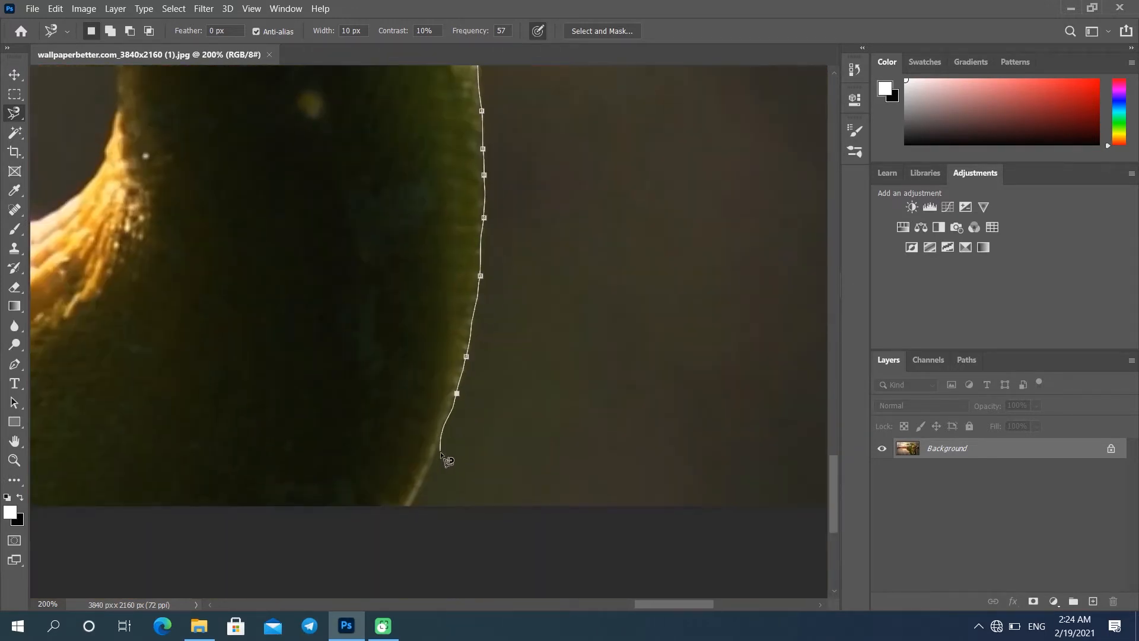
Extend the lasso outline past the image's bottom edge and up the snake loop's left side to the coil beside it
{"action": "left_click_drag", "start_coordinate": [178, 504], "coordinate": [1027, 516]}
{"action": "left_click_drag", "start_coordinate": [53, 334], "coordinate": [384, 473]}
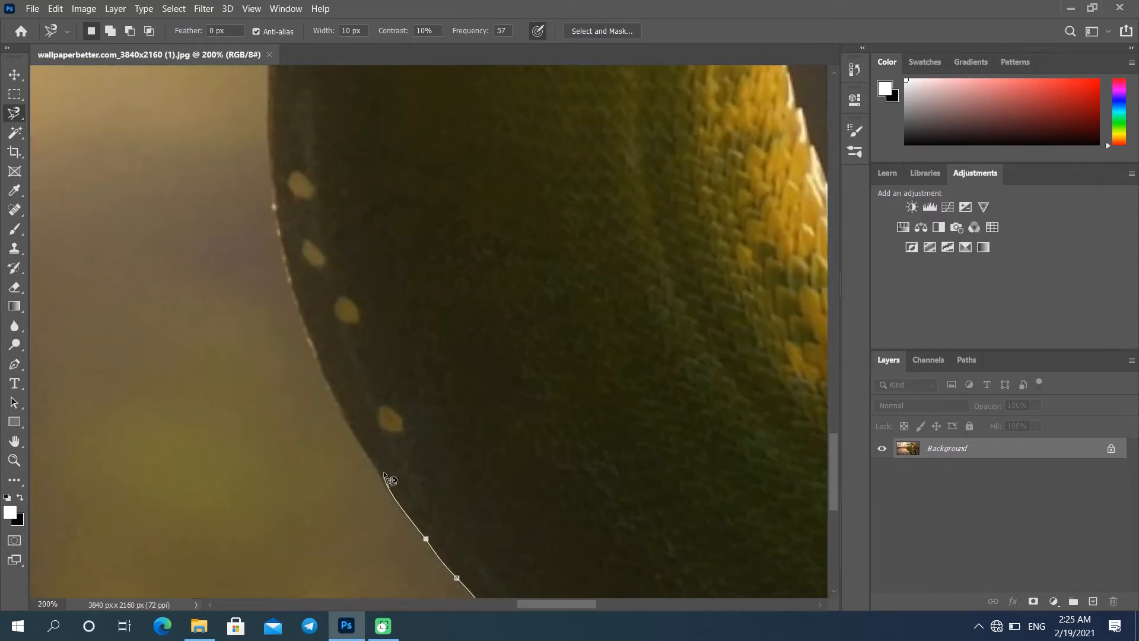
{"action": "left_click_drag", "start_coordinate": [272, 156], "coordinate": [356, 469]}
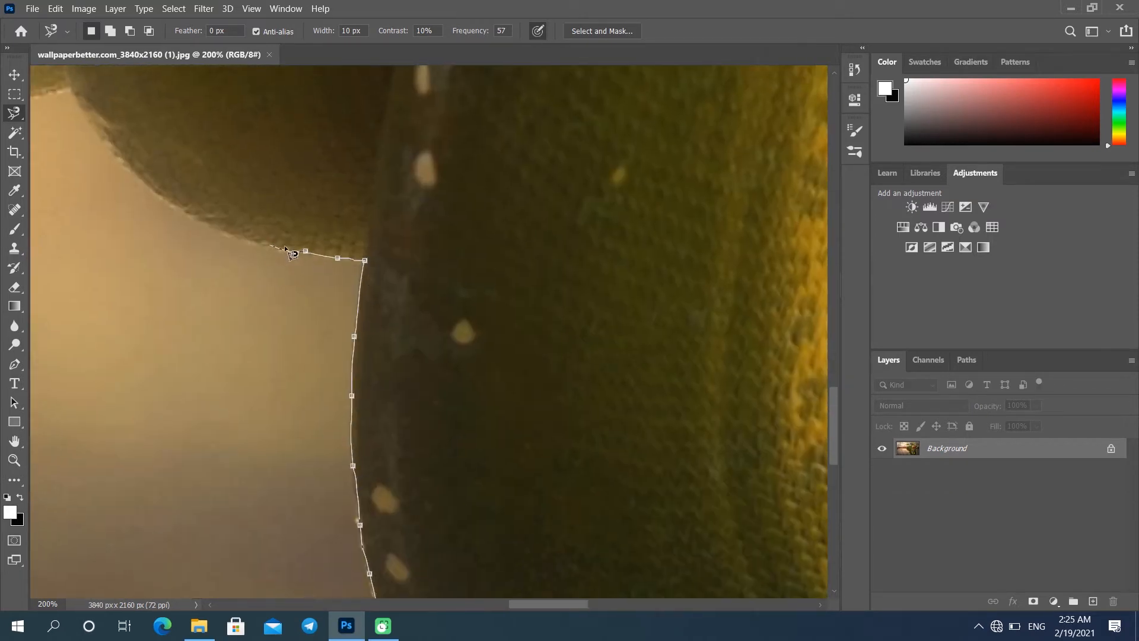
{"action": "left_click_drag", "start_coordinate": [245, 242], "coordinate": [589, 465]}
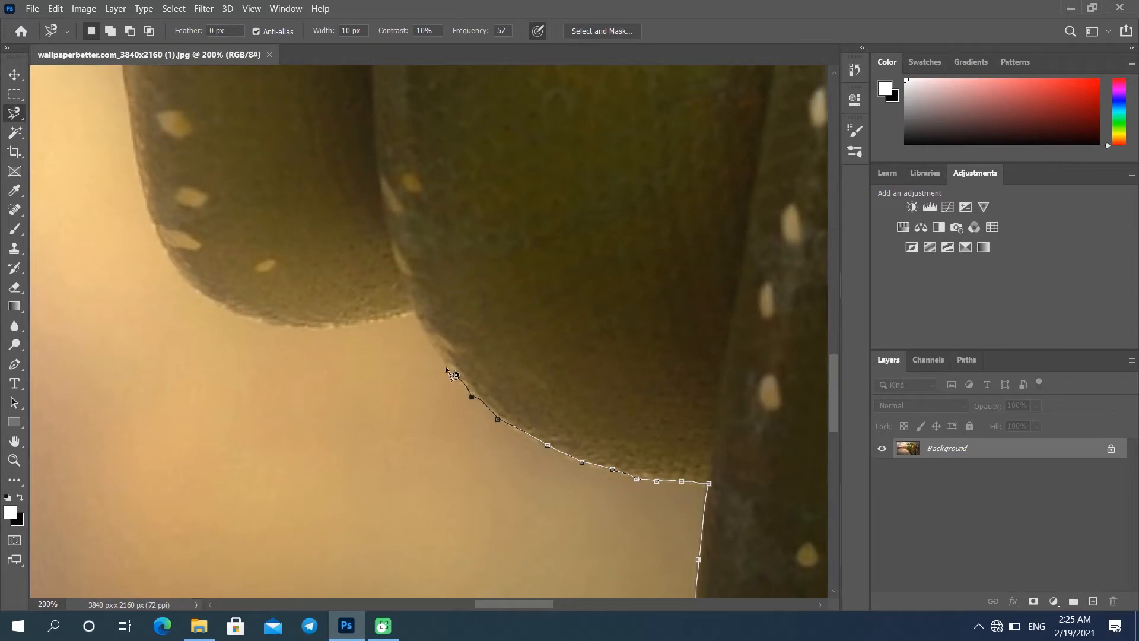
Trace the undersides of the remaining coils and the branch's lower edge to the image's left border
{"action": "mouse_move", "coordinate": [170, 275]}
{"action": "left_mouse_down"}
{"action": "mouse_move", "coordinate": [326, 381]}
{"action": "mouse_move", "coordinate": [414, 503]}
{"action": "left_mouse_up"}
{"action": "mouse_move", "coordinate": [364, 216]}
{"action": "left_mouse_down"}
{"action": "mouse_move", "coordinate": [679, 404]}
{"action": "mouse_move", "coordinate": [745, 420]}
{"action": "left_mouse_up"}
{"action": "left_click_drag", "start_coordinate": [200, 377], "coordinate": [610, 473]}
{"action": "left_click_drag", "start_coordinate": [376, 461], "coordinate": [779, 490]}
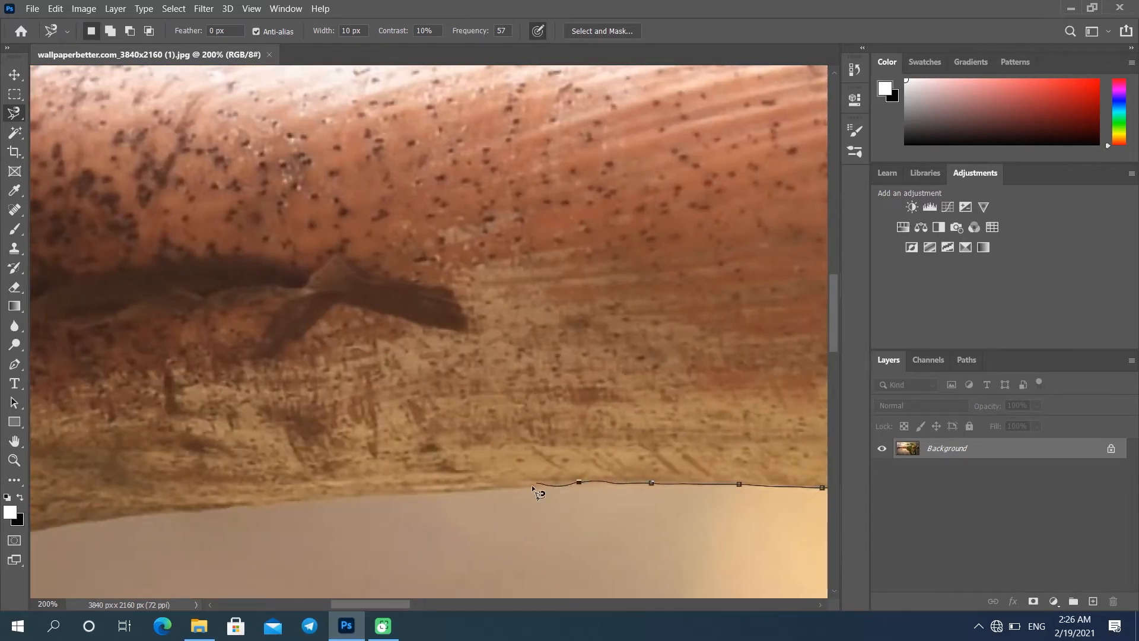
{"action": "left_click_drag", "start_coordinate": [84, 512], "coordinate": [743, 426]}
{"action": "left_click_drag", "start_coordinate": [563, 470], "coordinate": [824, 368]}
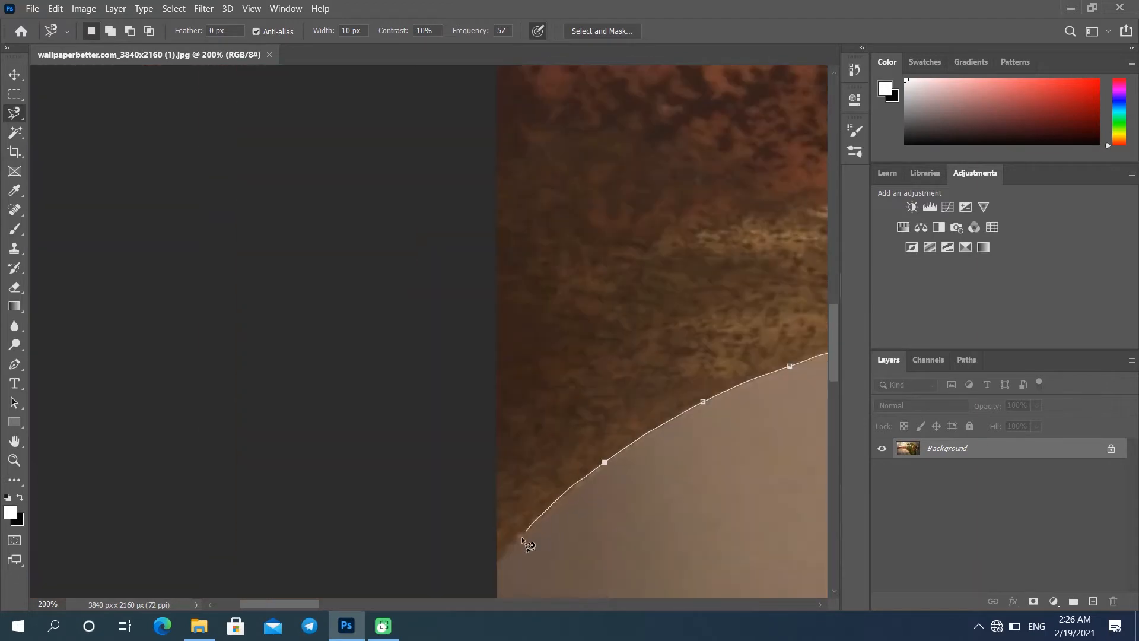
Carry the lasso outline around the branch's left end and along its upper edge to the snake's tail
{"action": "left_click_drag", "start_coordinate": [482, 338], "coordinate": [431, 567]}
{"action": "left_click_drag", "start_coordinate": [438, 296], "coordinate": [389, 475]}
{"action": "left_click_drag", "start_coordinate": [664, 227], "coordinate": [353, 258]}
{"action": "left_click_drag", "start_coordinate": [819, 249], "coordinate": [458, 290]}
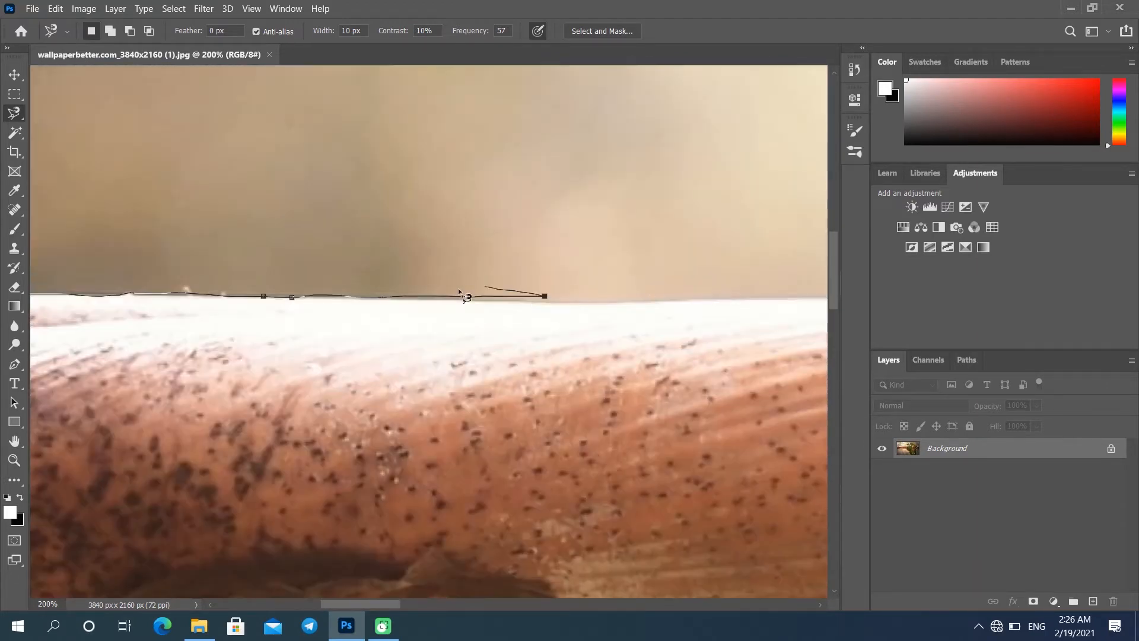
{"action": "left_click_drag", "start_coordinate": [741, 305], "coordinate": [397, 369]}
{"action": "left_click_drag", "start_coordinate": [771, 335], "coordinate": [196, 433]}
{"action": "left_click_drag", "start_coordinate": [683, 350], "coordinate": [506, 411]}
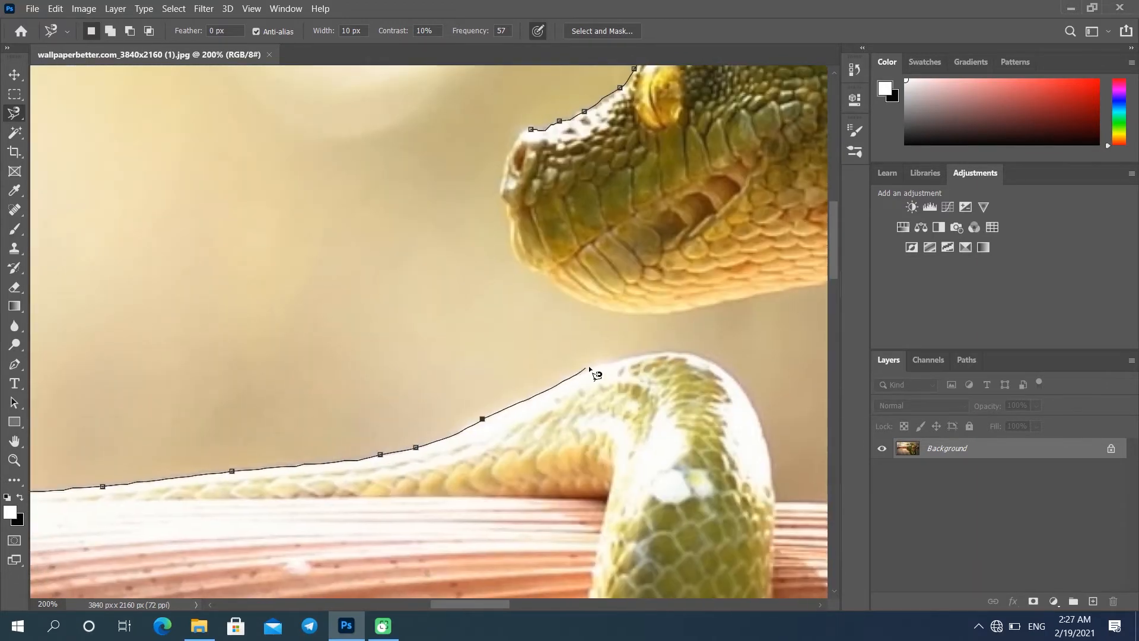
Trace around the tail, the first large coil and the snake's lower jaw, and close the selection at the snout
{"action": "left_click_drag", "start_coordinate": [803, 502], "coordinate": [459, 478]}
{"action": "mouse_move", "coordinate": [610, 303]}
{"action": "left_mouse_down"}
{"action": "mouse_move", "coordinate": [549, 360]}
{"action": "mouse_move", "coordinate": [558, 412]}
{"action": "left_mouse_up"}
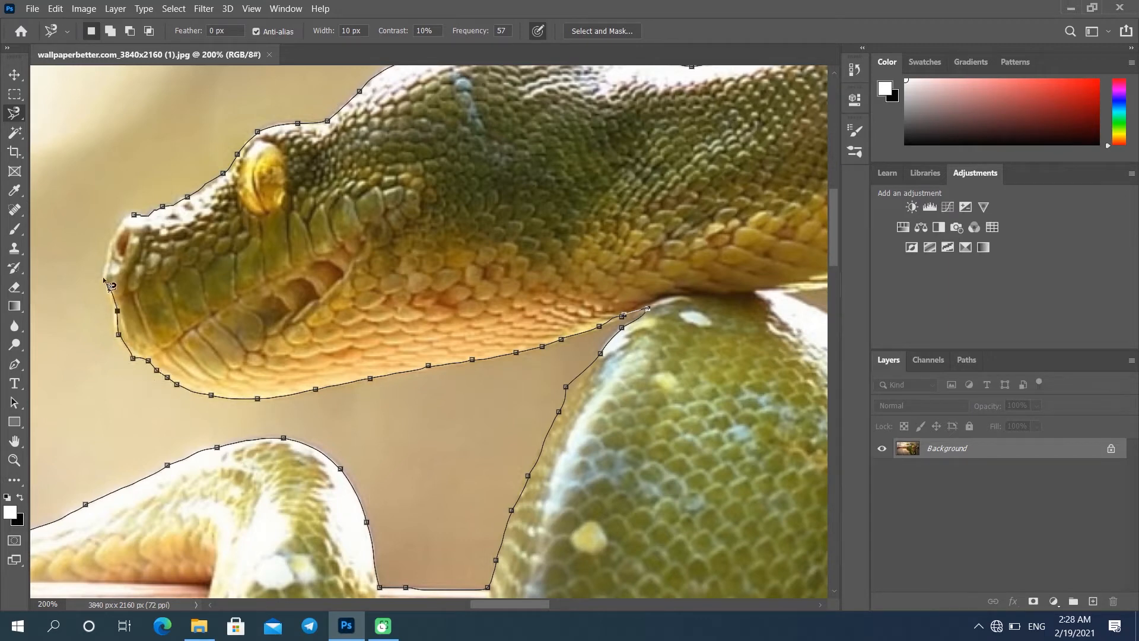
{"action": "left_click", "coordinate": [151, 233]}
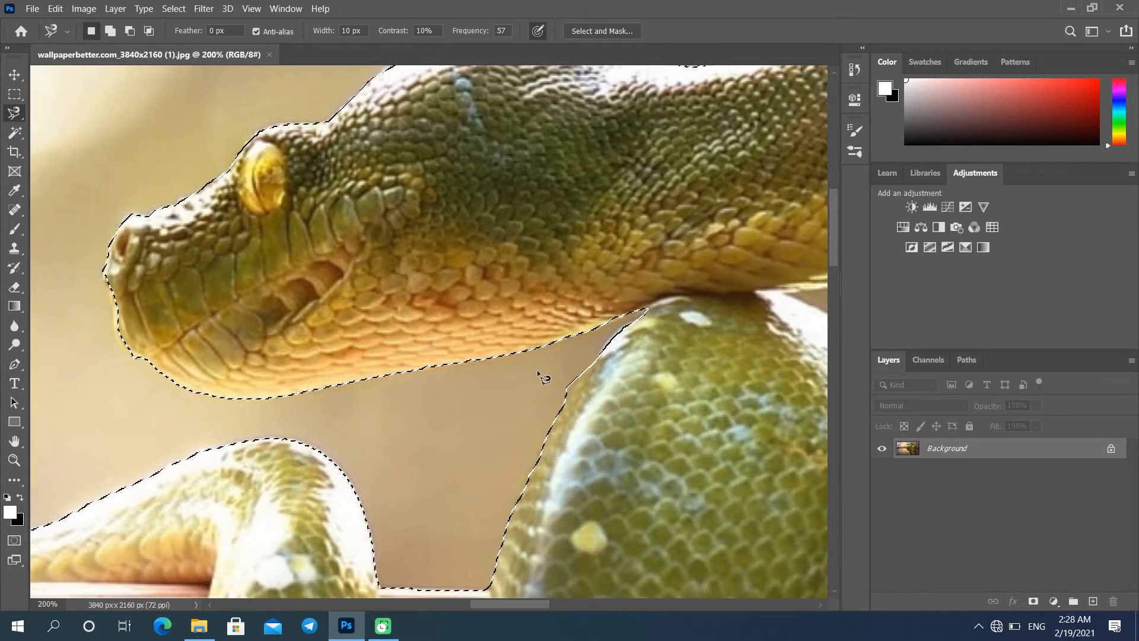
Examine the closed selection outline around the snake and branch across the whole image
{"action": "key", "text": "z"}
{"action": "left_click", "coordinate": [622, 393], "text": "alt"}
{"action": "left_click", "coordinate": [621, 393], "text": "alt"}
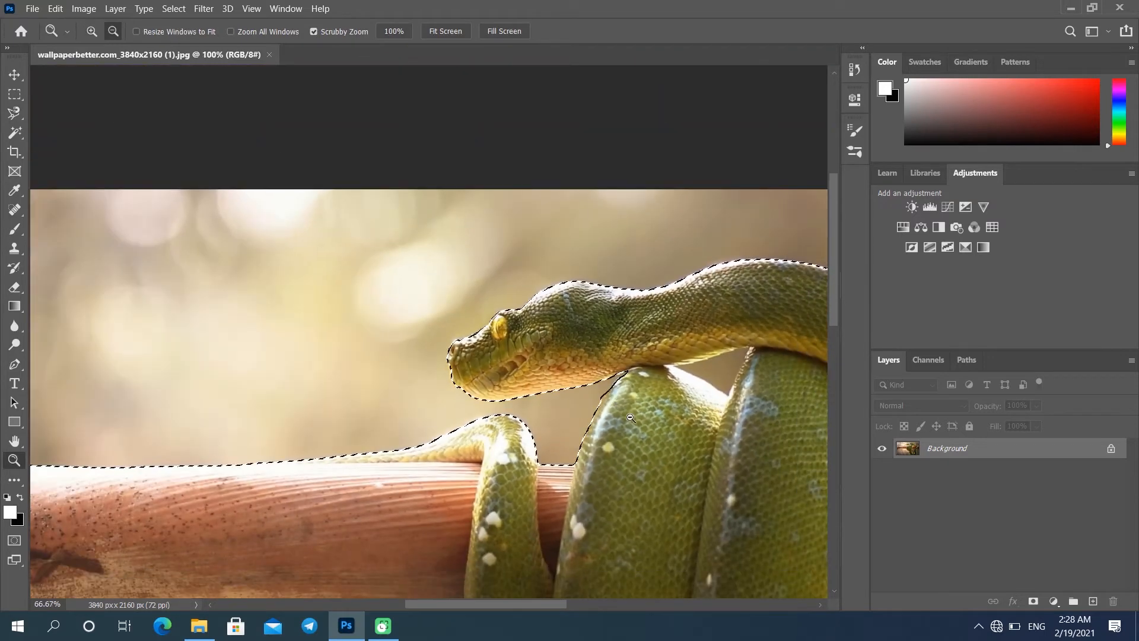
{"action": "left_click", "coordinate": [621, 393], "text": "alt"}
{"action": "left_click_drag", "start_coordinate": [706, 484], "coordinate": [388, 342]}
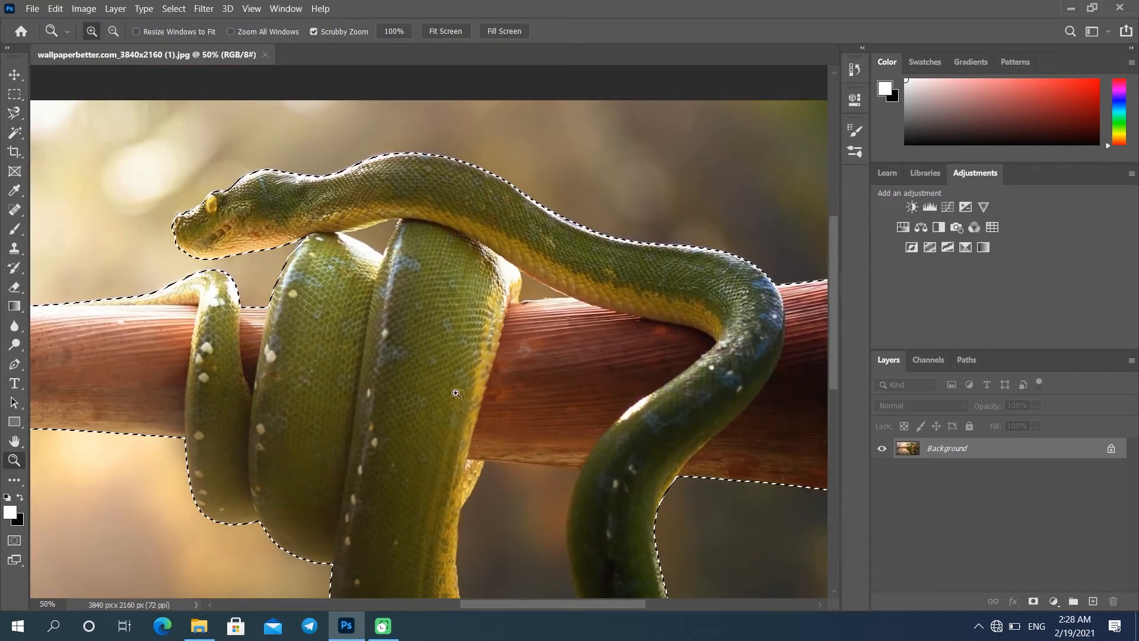
{"action": "left_click_drag", "start_coordinate": [456, 393], "coordinate": [645, 372]}
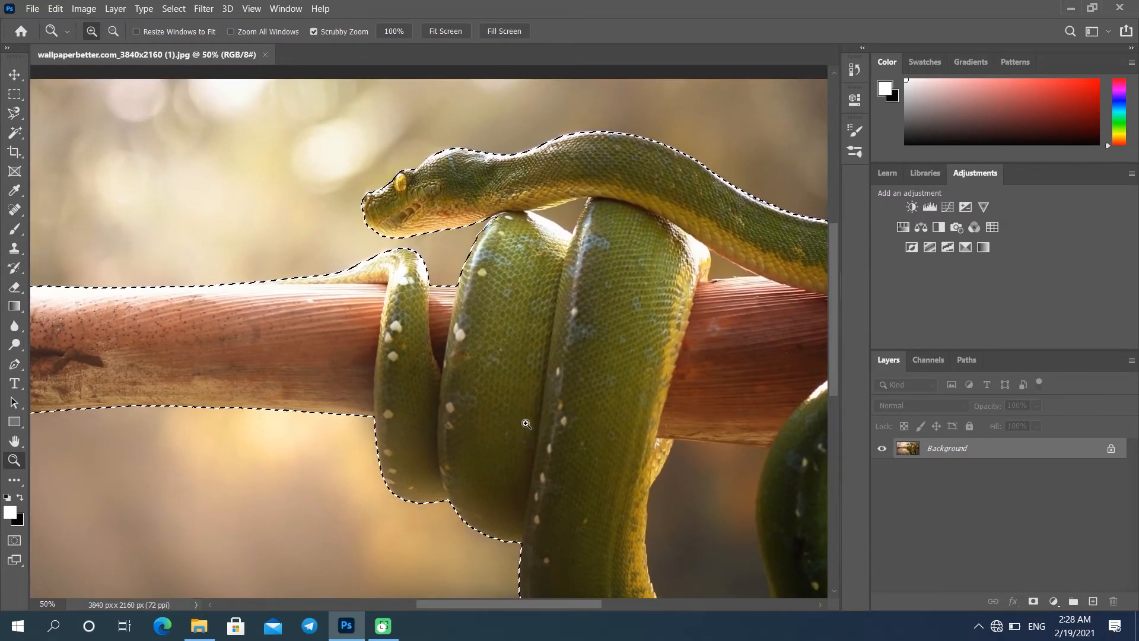
{"action": "left_click", "coordinate": [584, 428], "text": "alt"}
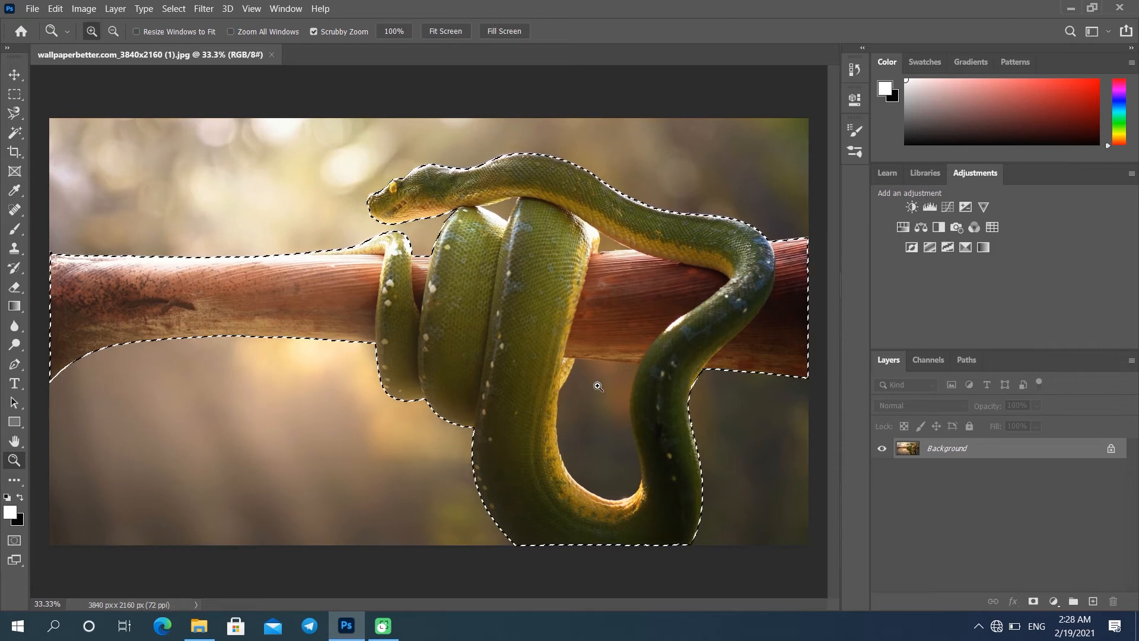
Add a rough triangular background area below the branch to the selection with the Magnetic Lasso, and undo the addition
{"action": "left_click", "coordinate": [9, 113]}
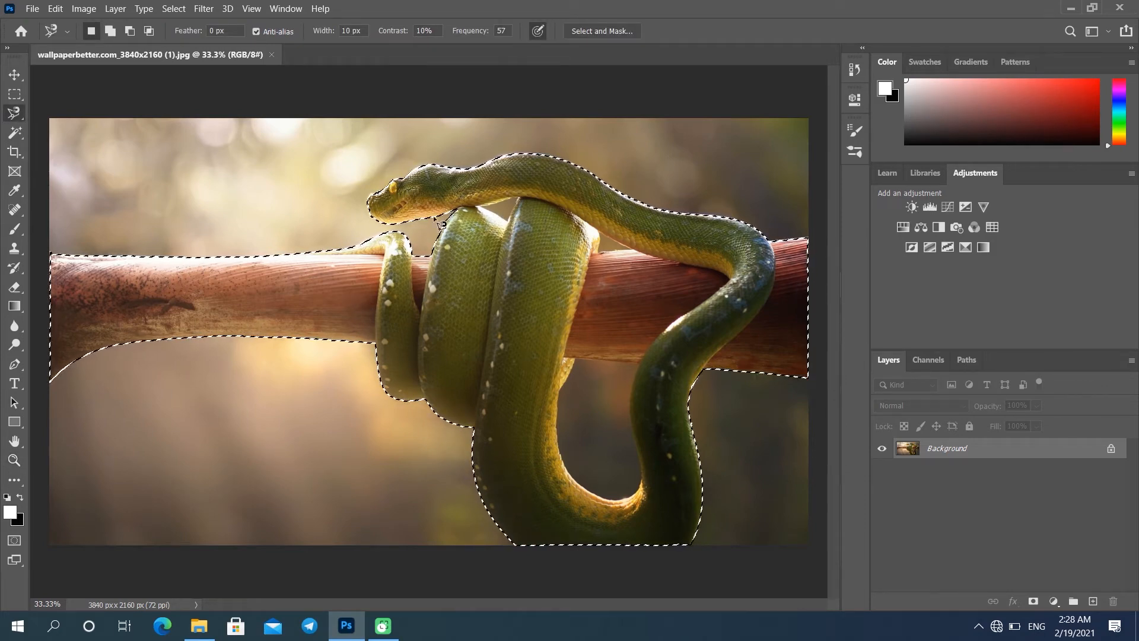
{"action": "key", "text": "alt"}
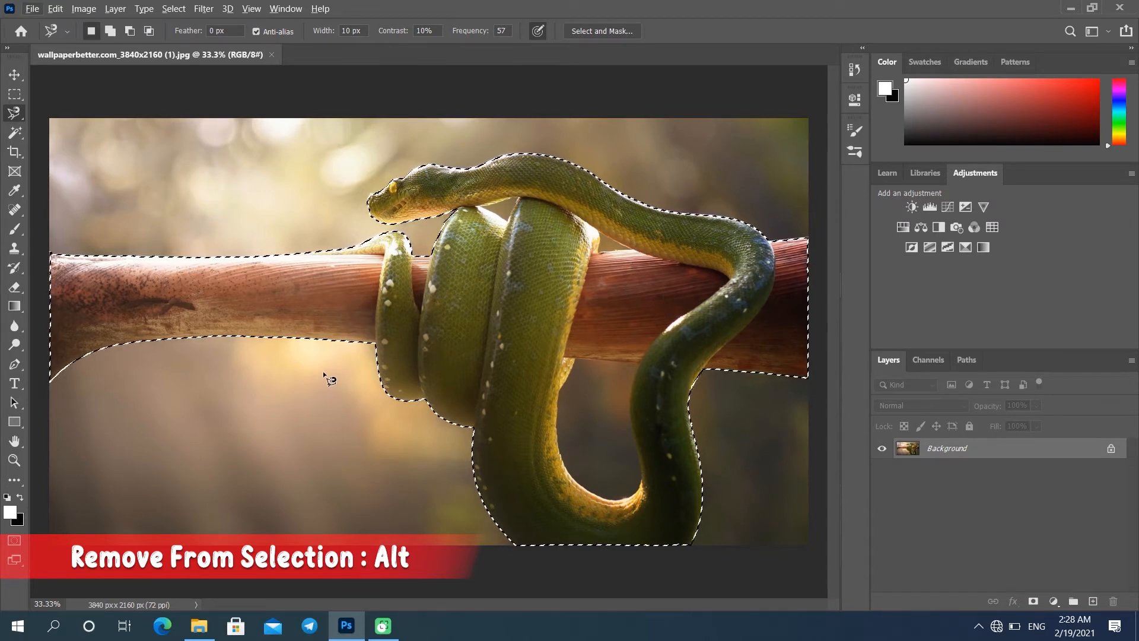
{"action": "key", "text": "shift"}
{"action": "left_click", "coordinate": [303, 383]}
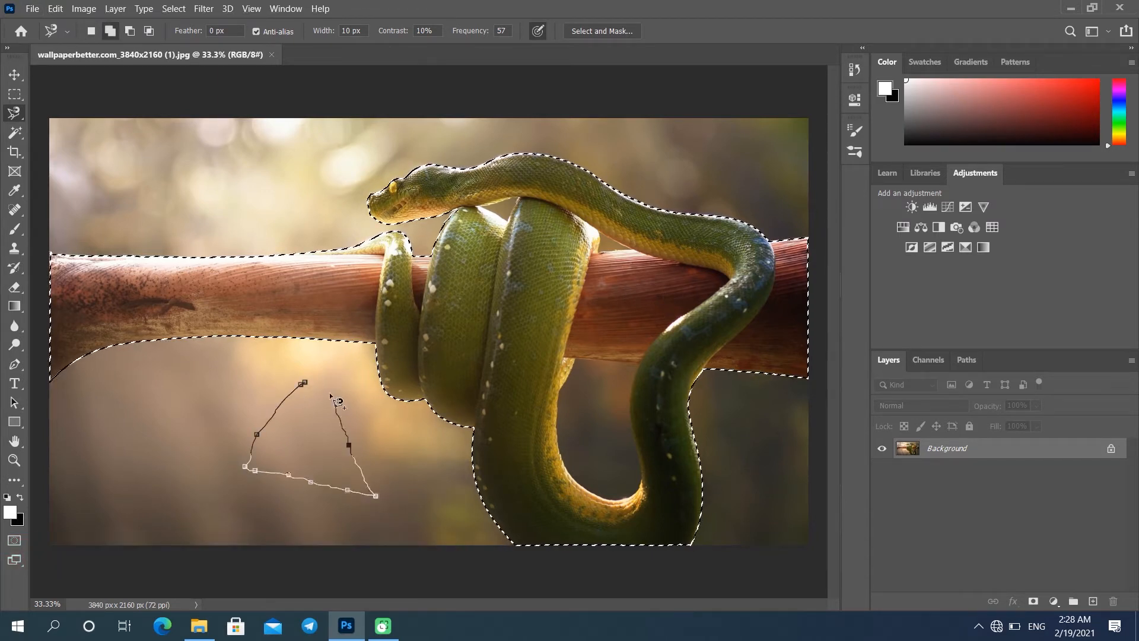
{"action": "left_click", "coordinate": [313, 386]}
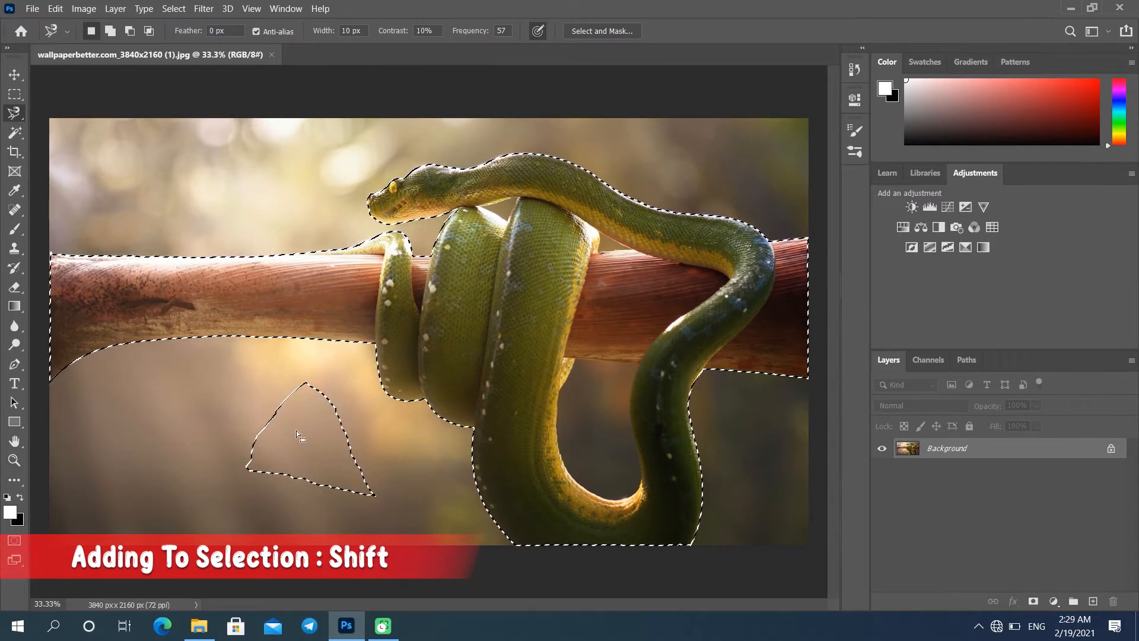
{"action": "key", "text": "ctrl+z"}
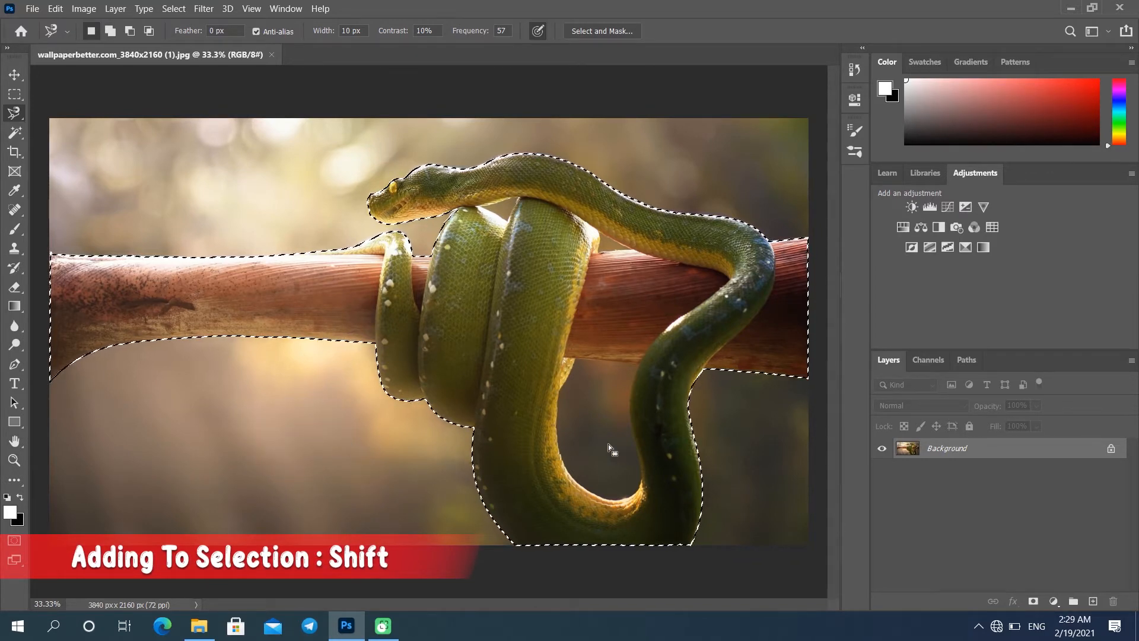
Inspect the selection edges along the snake and branch for background areas still enclosed
{"action": "key", "text": "z"}
{"action": "left_click", "coordinate": [630, 395]}
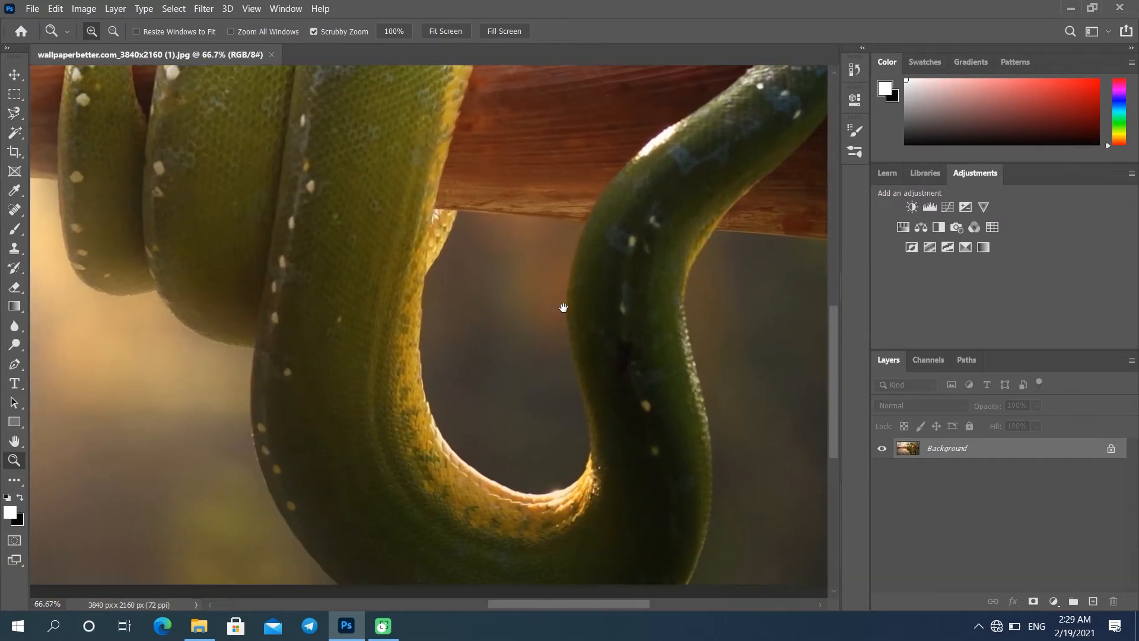
{"action": "left_click_drag", "start_coordinate": [506, 335], "coordinate": [132, 216]}
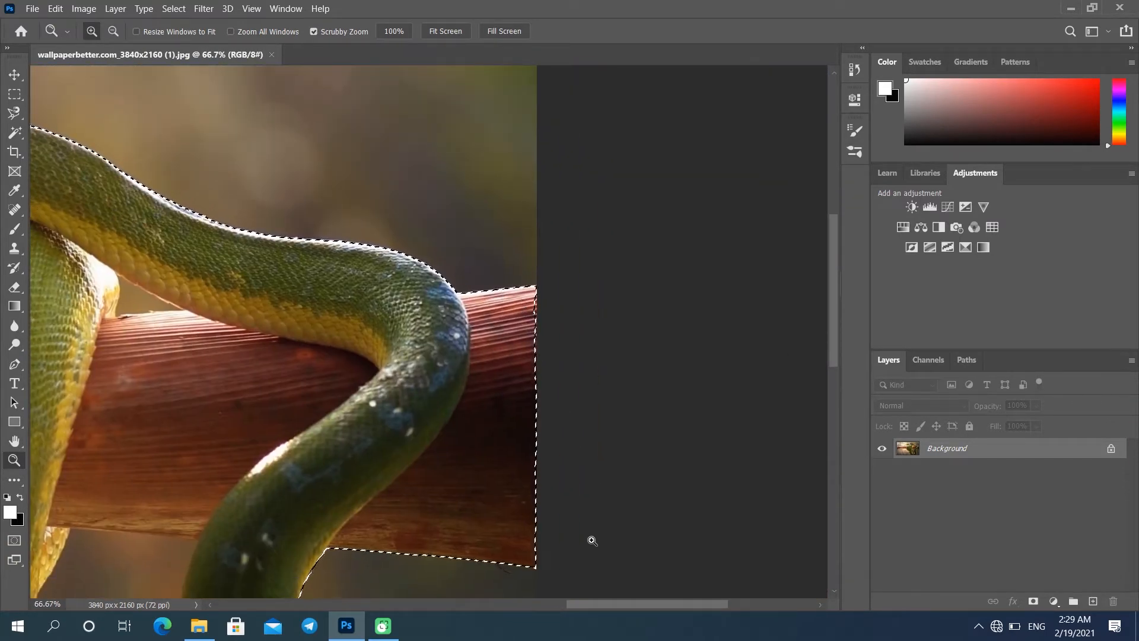
{"action": "left_click_drag", "start_coordinate": [538, 400], "coordinate": [687, 399]}
{"action": "left_click_drag", "start_coordinate": [380, 463], "coordinate": [800, 426]}
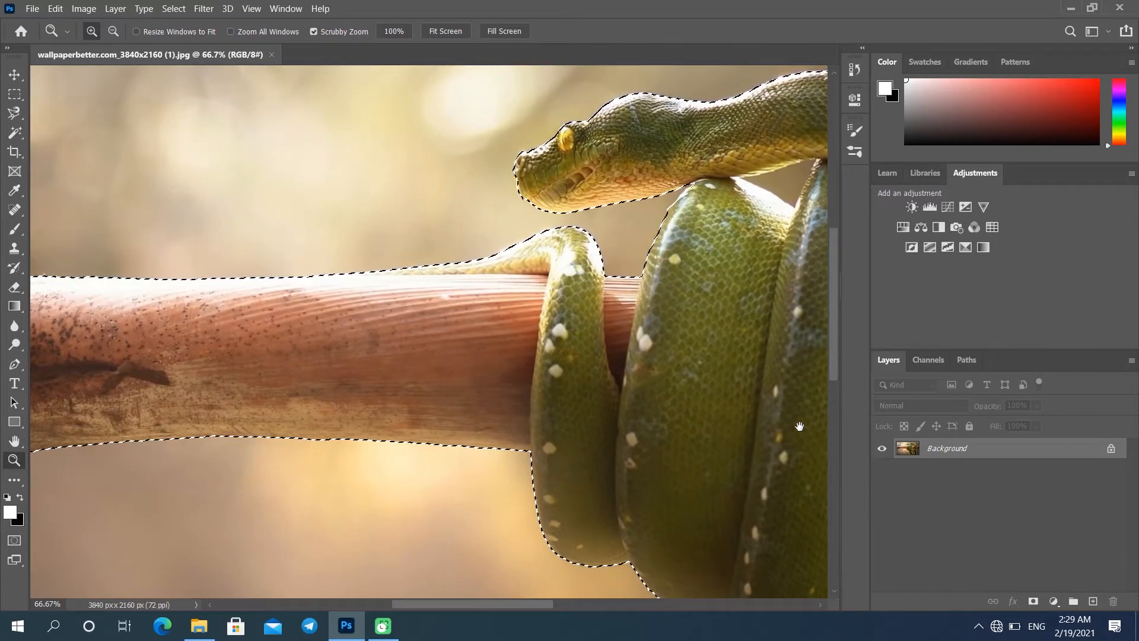
{"action": "left_click_drag", "start_coordinate": [431, 387], "coordinate": [168, 367]}
{"action": "left_click", "coordinate": [14, 93]}
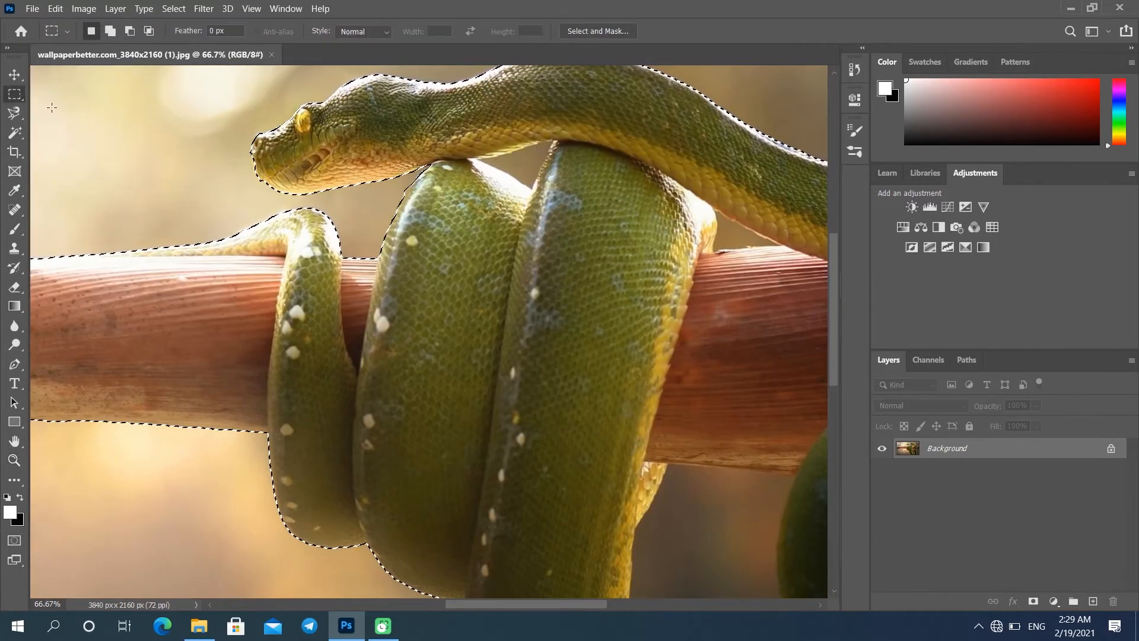
{"action": "left_click_drag", "start_coordinate": [504, 374], "coordinate": [150, 329]}
{"action": "left_click_drag", "start_coordinate": [713, 412], "coordinate": [289, 424]}
{"action": "left_click_drag", "start_coordinate": [351, 243], "coordinate": [478, 468], "text": "shift"}
{"action": "left_click_drag", "start_coordinate": [350, 349], "coordinate": [736, 77]}
{"action": "left_click_drag", "start_coordinate": [631, 315], "coordinate": [772, 534], "text": "shift"}
{"action": "key", "text": "z"}
{"action": "left_click_drag", "start_coordinate": [652, 427], "coordinate": [593, 427]}
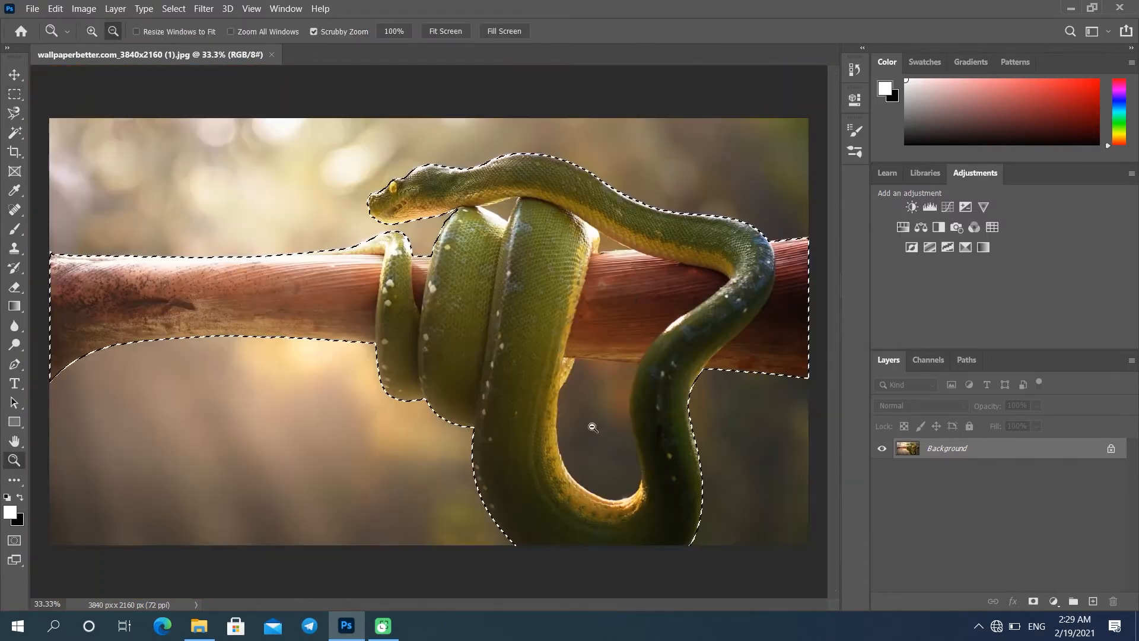
Subtract the background enclosed by the hanging snake loop below the branch from the selection with the Magnetic Lasso
{"action": "left_click_drag", "start_coordinate": [627, 223], "coordinate": [712, 223]}
{"action": "left_click", "coordinate": [14, 112]}
{"action": "left_click", "coordinate": [457, 245]}
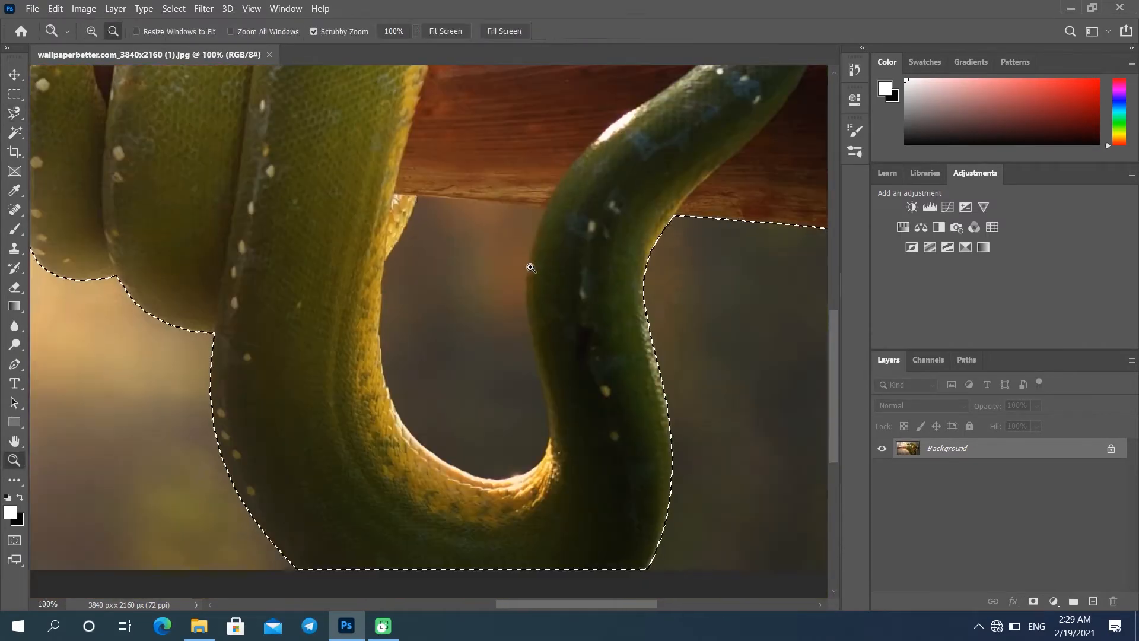
{"action": "left_click", "coordinate": [417, 195]}
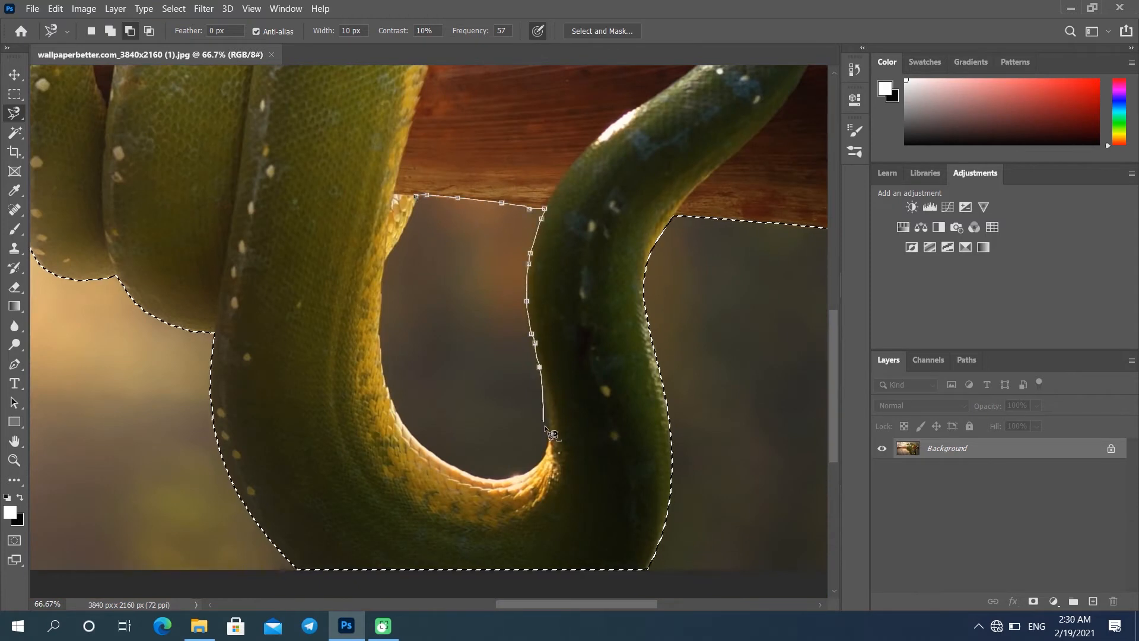
{"action": "left_click", "coordinate": [416, 196]}
{"action": "key", "text": "v"}
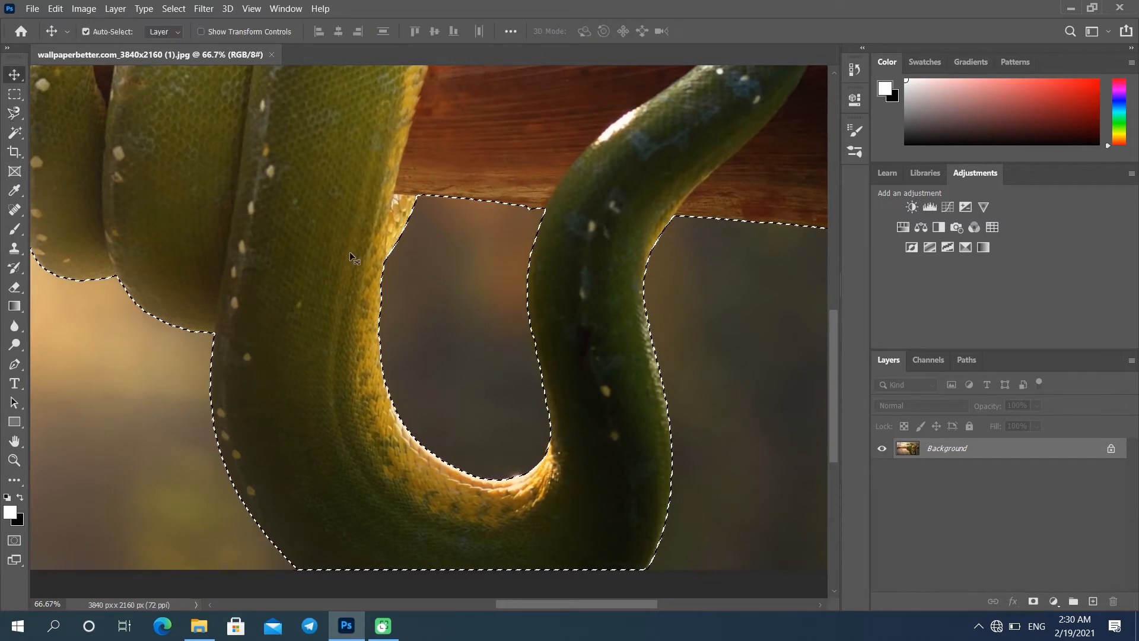
Copy the selected snake and branch from the unlocked background onto a new layer, and hide the original layer
{"action": "key", "text": "z"}
{"action": "left_click_drag", "start_coordinate": [522, 254], "coordinate": [462, 254]}
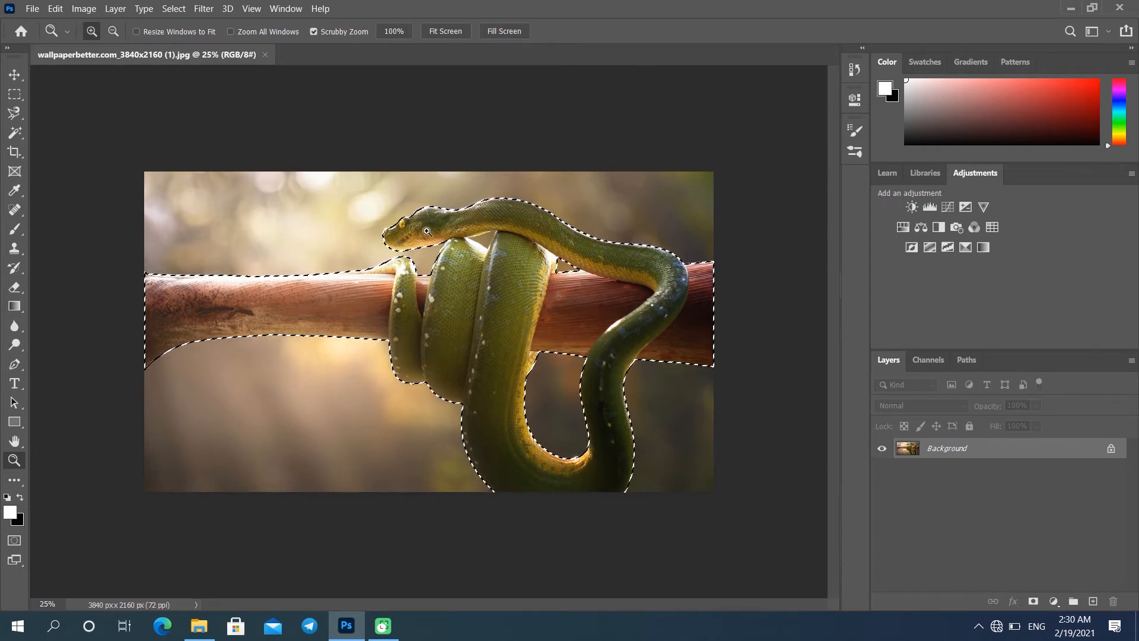
{"action": "left_click", "coordinate": [1111, 449]}
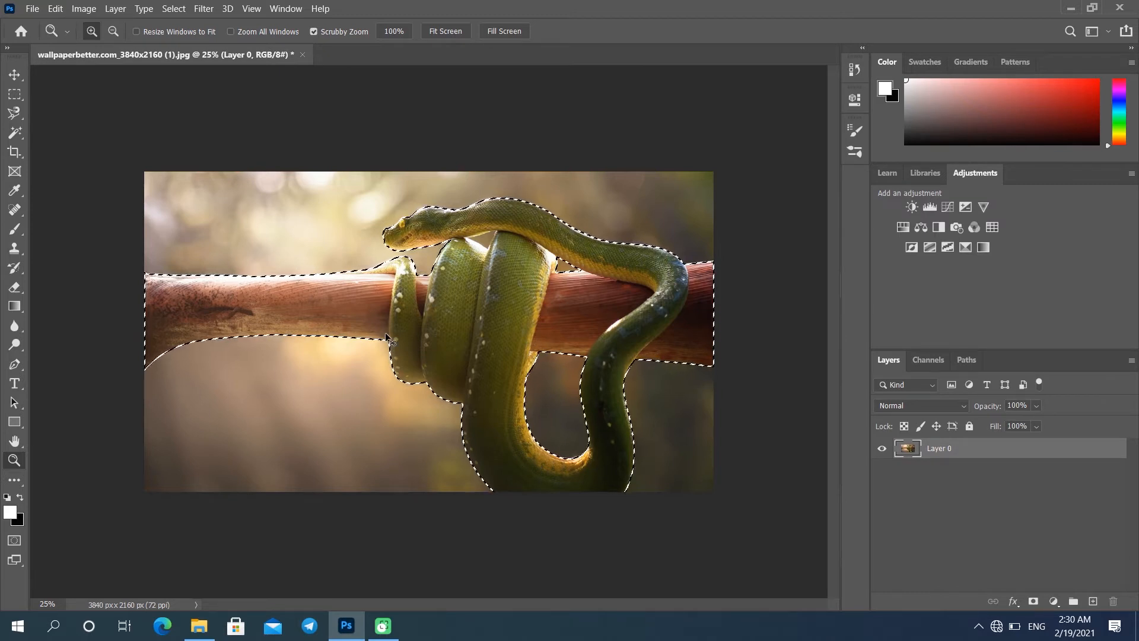
{"action": "key", "text": "ctrl+j"}
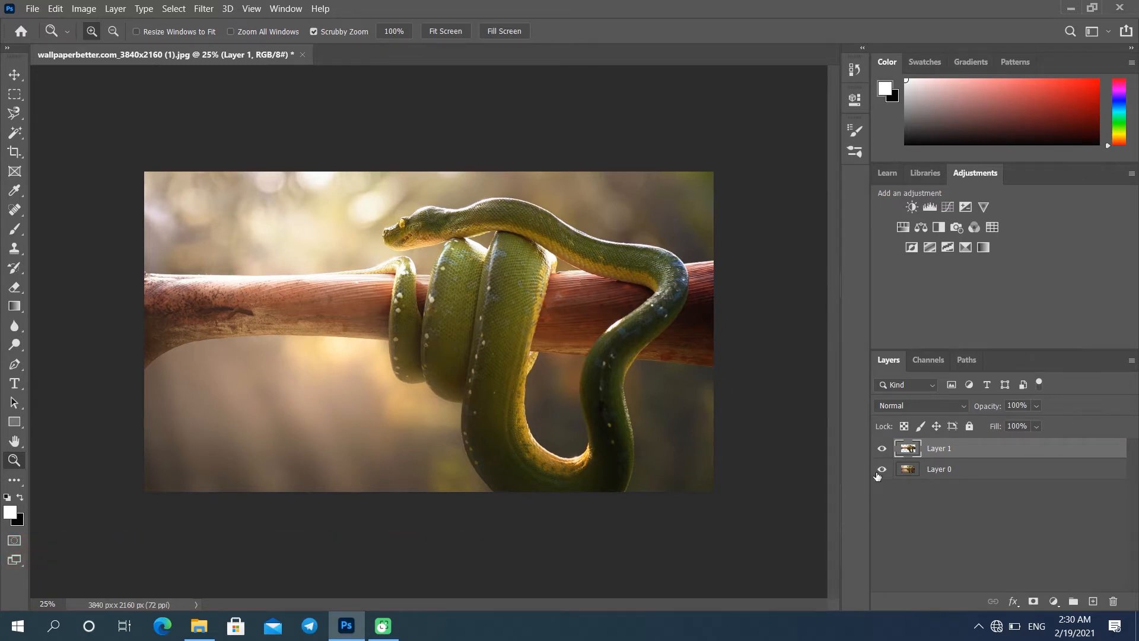
{"action": "left_click", "coordinate": [610, 259]}
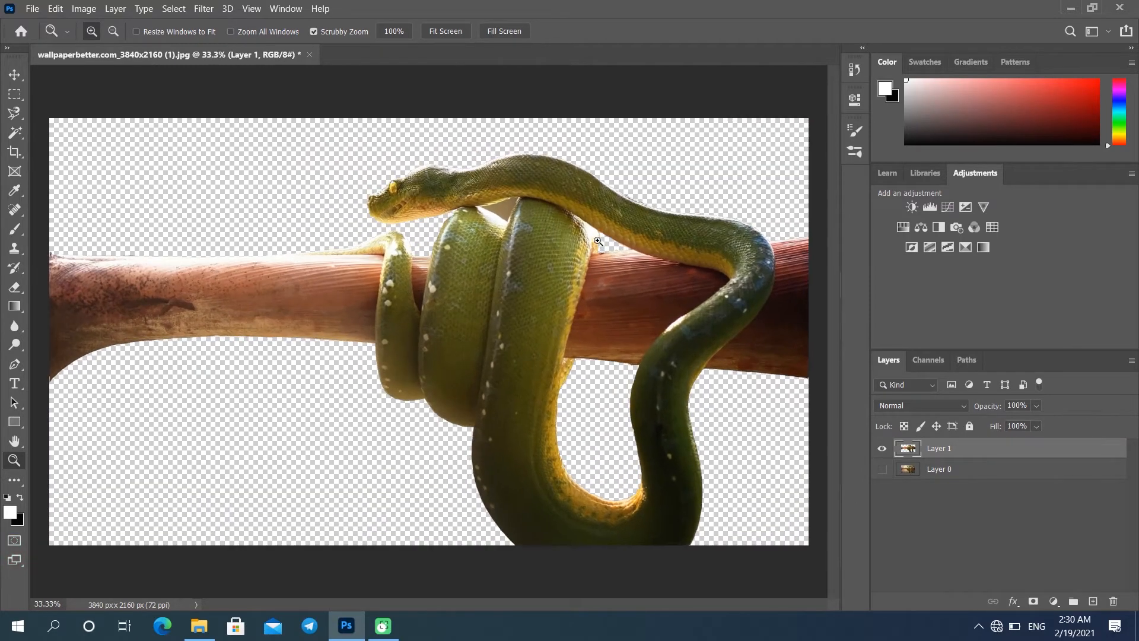
Inspect the cutout's edges along the branch, hanging loop and coils for leftover background
{"action": "left_click", "coordinate": [554, 252]}
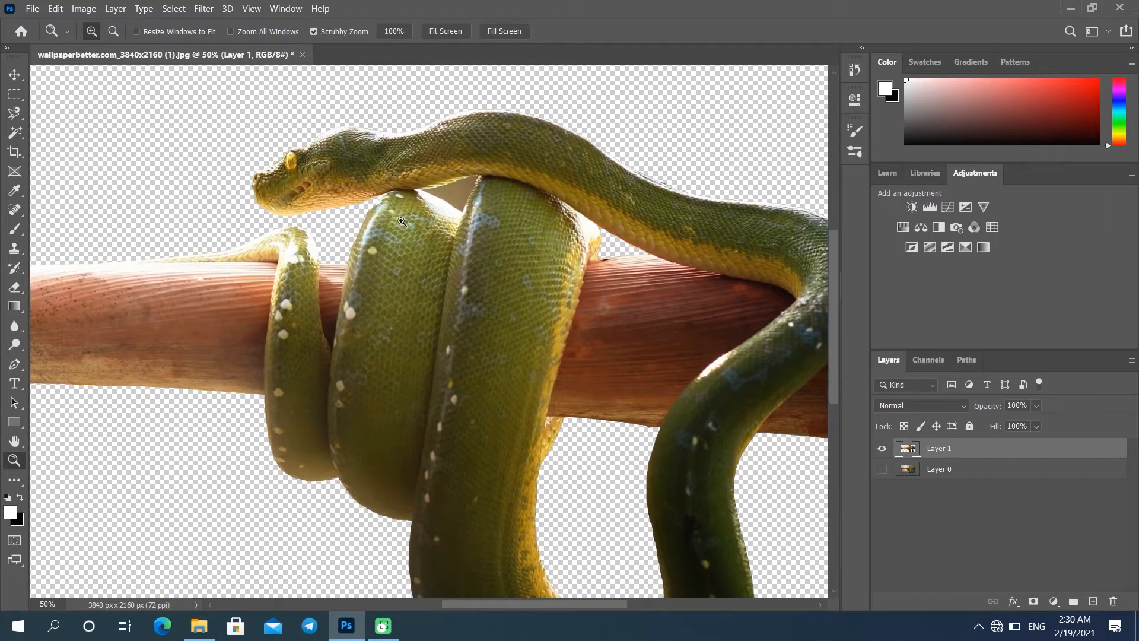
{"action": "left_click_drag", "start_coordinate": [508, 409], "coordinate": [402, 431]}
{"action": "left_click", "coordinate": [604, 453]}
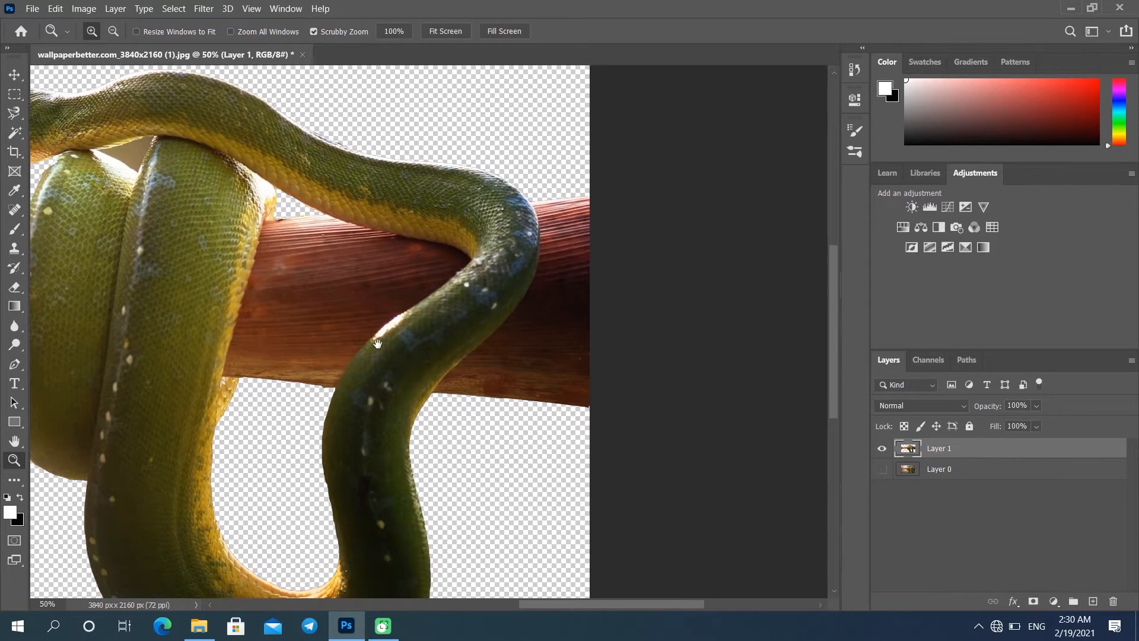
{"action": "left_click", "coordinate": [490, 403]}
{"action": "left_click", "coordinate": [458, 392]}
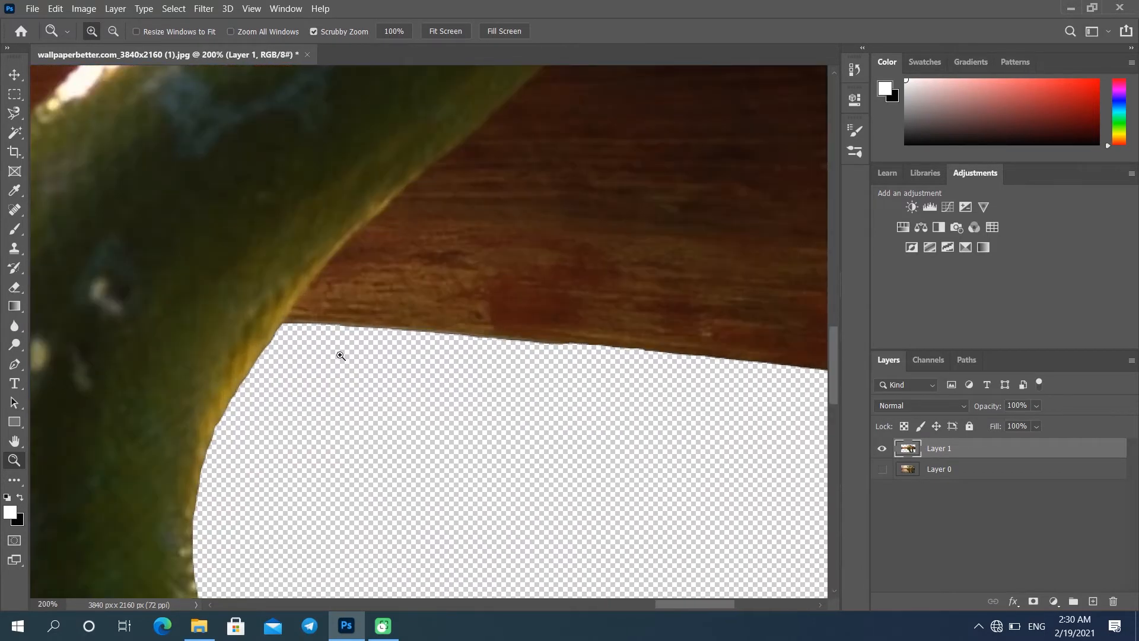
{"action": "left_click_drag", "start_coordinate": [213, 470], "coordinate": [282, 267]}
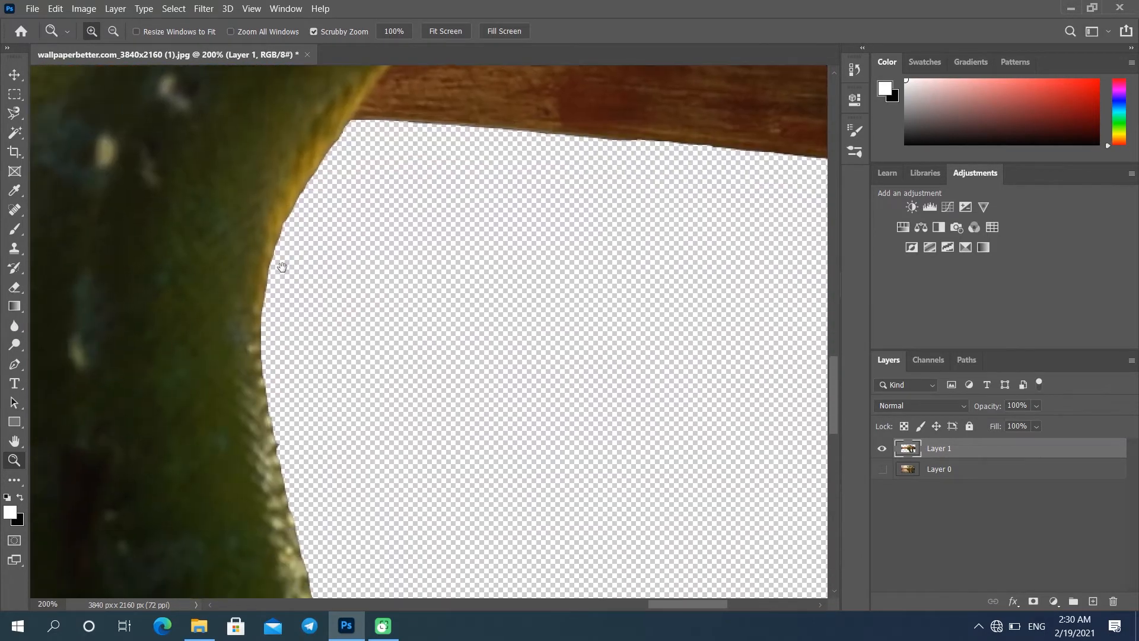
{"action": "left_click_drag", "start_coordinate": [311, 415], "coordinate": [362, 190]}
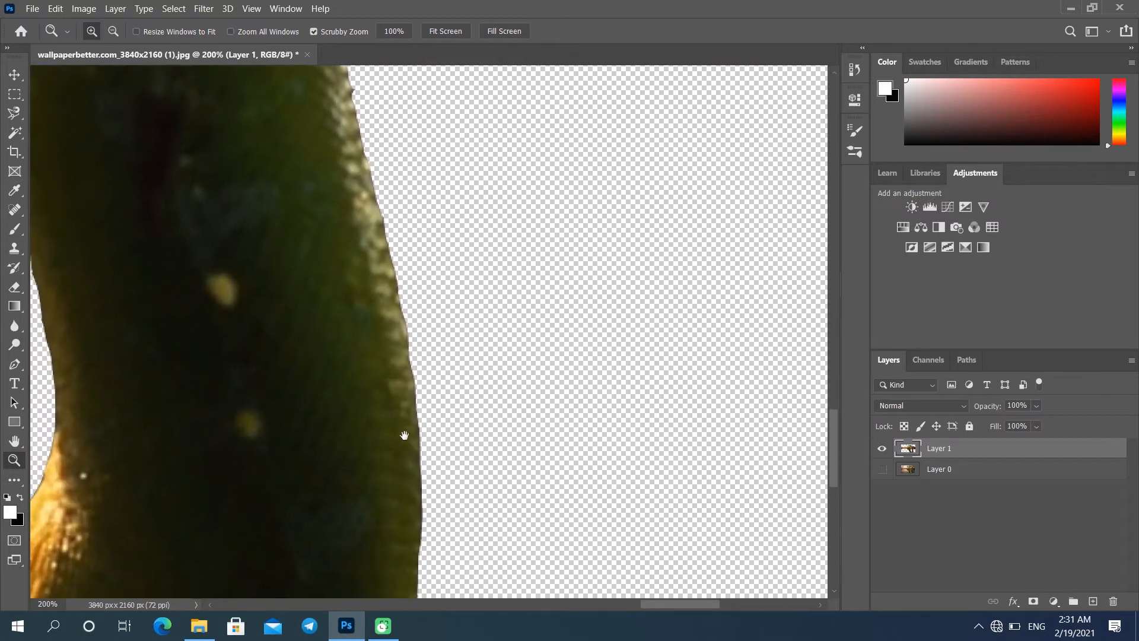
{"action": "left_click_drag", "start_coordinate": [457, 382], "coordinate": [543, 208]}
{"action": "left_click_drag", "start_coordinate": [440, 354], "coordinate": [640, 372]}
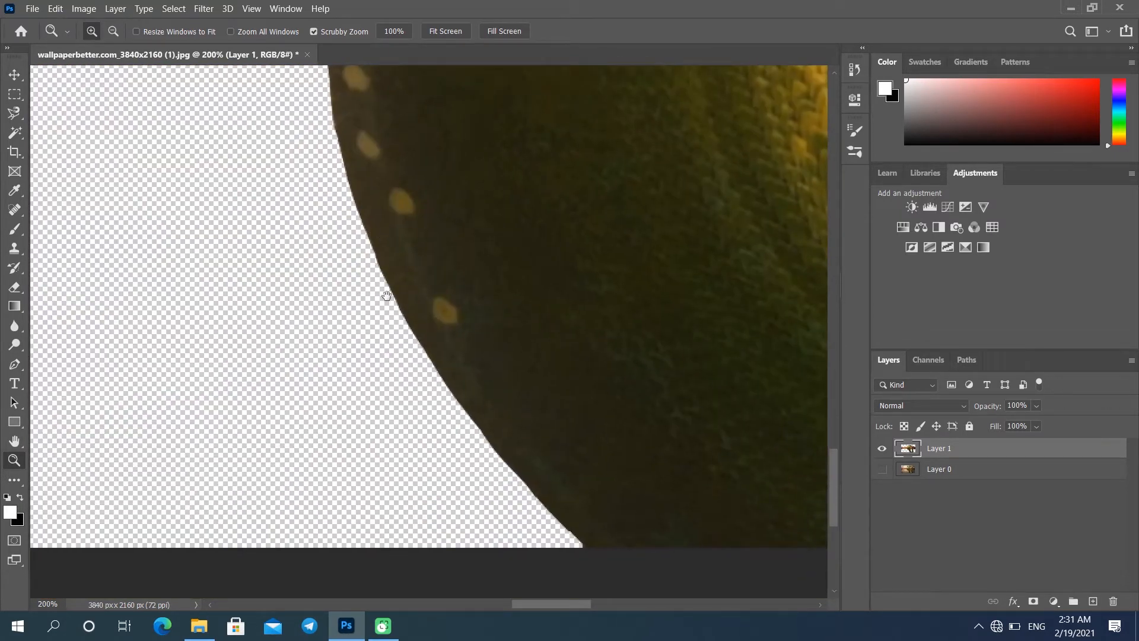
{"action": "left_click_drag", "start_coordinate": [386, 295], "coordinate": [434, 403]}
{"action": "left_click_drag", "start_coordinate": [393, 213], "coordinate": [451, 505]}
{"action": "left_click_drag", "start_coordinate": [408, 153], "coordinate": [500, 327]}
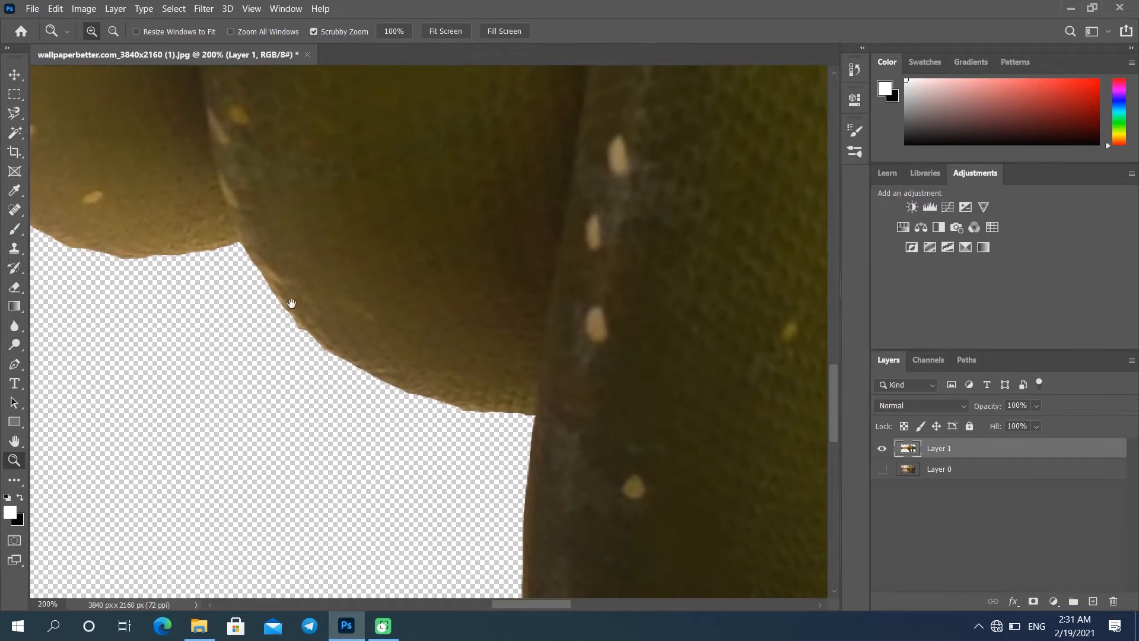
{"action": "left_click_drag", "start_coordinate": [292, 304], "coordinate": [295, 308]}
{"action": "left_click_drag", "start_coordinate": [525, 294], "coordinate": [311, 461]}
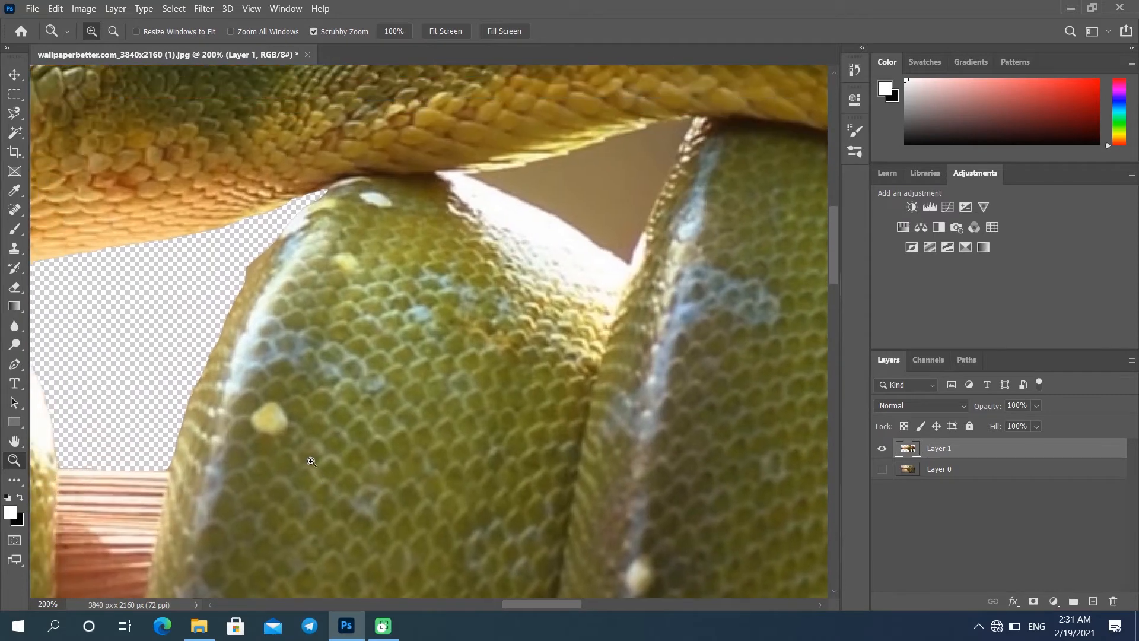
{"action": "left_click", "coordinate": [536, 202], "text": "alt"}
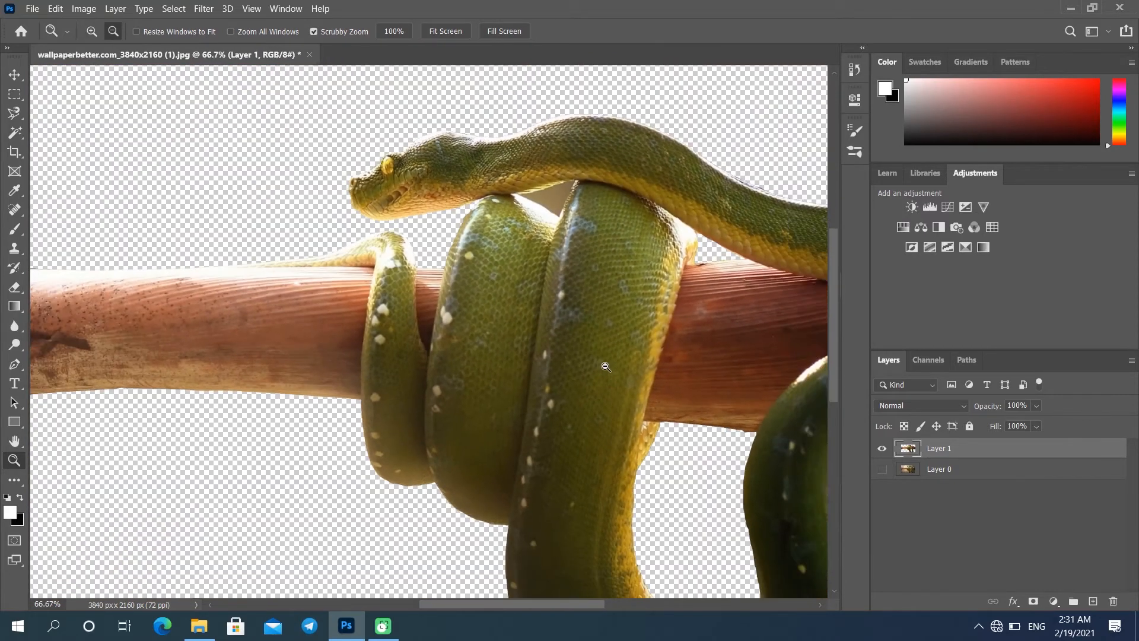
{"action": "left_click_drag", "start_coordinate": [600, 369], "coordinate": [557, 378]}
{"action": "left_click", "coordinate": [557, 379], "text": "alt"}
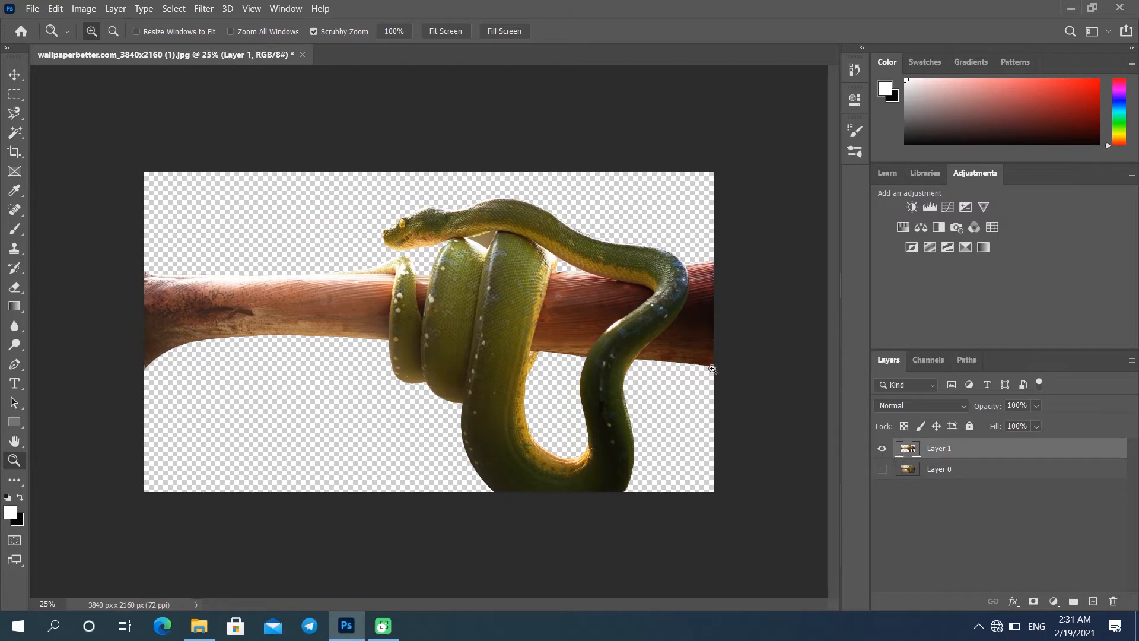
Delete the leftover background in the triangular gap between the coils under the snake's neck using a Magnetic Lasso selection, and deselect
{"action": "left_click", "coordinate": [526, 210]}
{"action": "left_click", "coordinate": [526, 209]}
{"action": "left_click", "coordinate": [557, 178]}
{"action": "left_click_drag", "start_coordinate": [557, 178], "coordinate": [528, 300]}
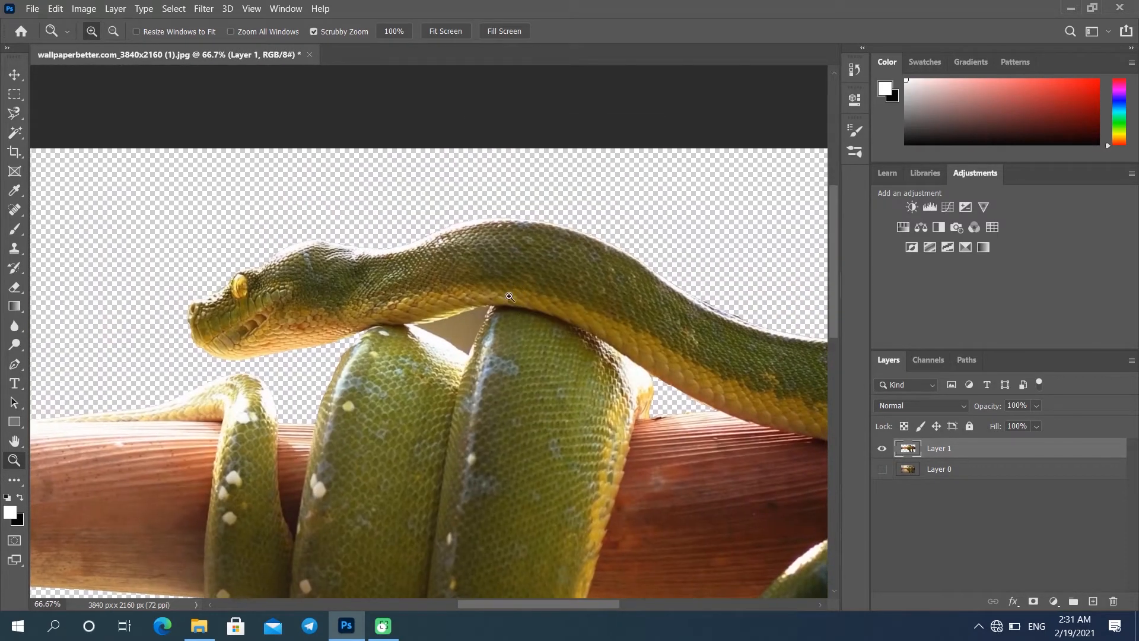
{"action": "left_click", "coordinate": [509, 297]}
{"action": "left_click", "coordinate": [14, 112]}
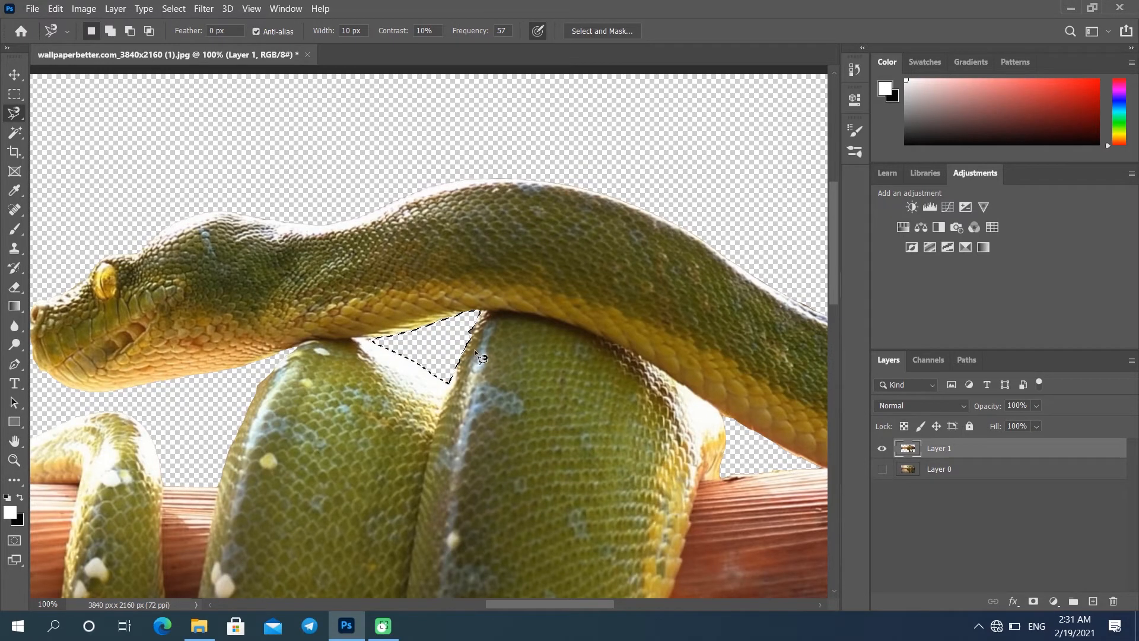
{"action": "key", "text": "ctrl+d"}
Inspect the whole cutout and the lower edges of the branch and coils for remaining background
{"action": "key", "text": "z"}
{"action": "left_click", "coordinate": [474, 368], "text": "alt"}
{"action": "left_click", "coordinate": [474, 368], "text": "alt"}
{"action": "left_click", "coordinate": [475, 368], "text": "alt"}
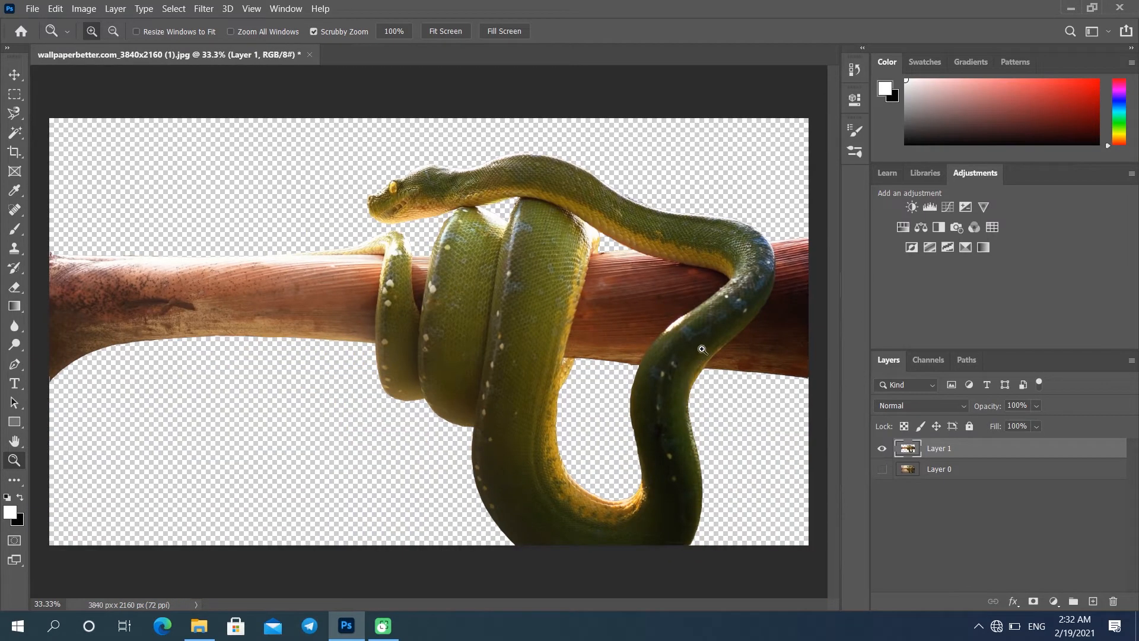
{"action": "left_click", "coordinate": [261, 296]}
{"action": "left_click", "coordinate": [262, 297]}
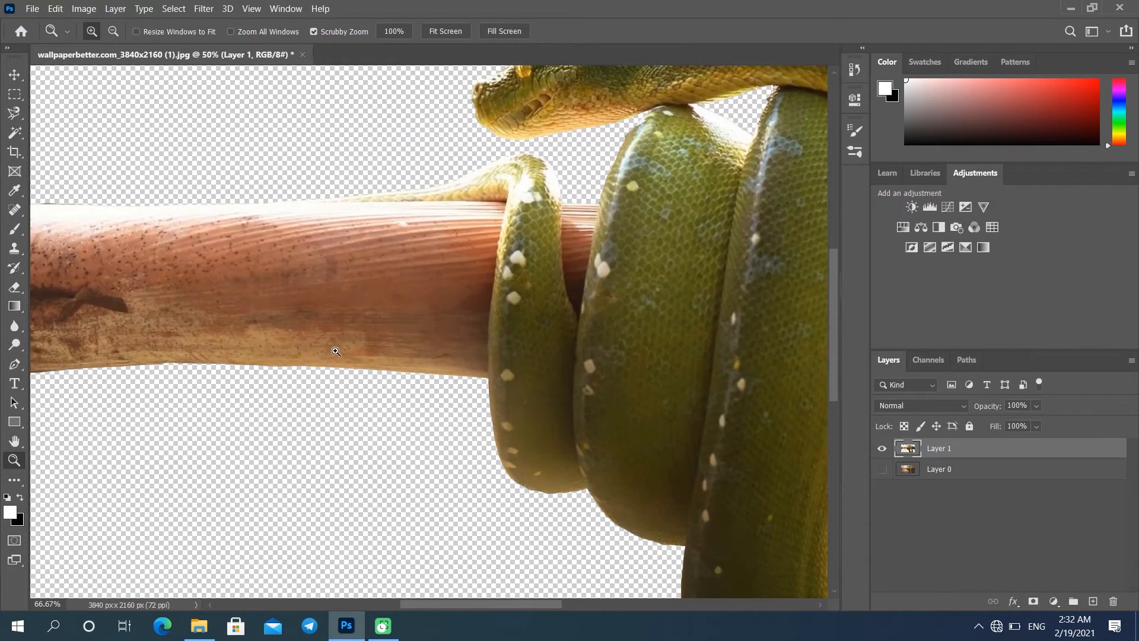
{"action": "left_click", "coordinate": [354, 381]}
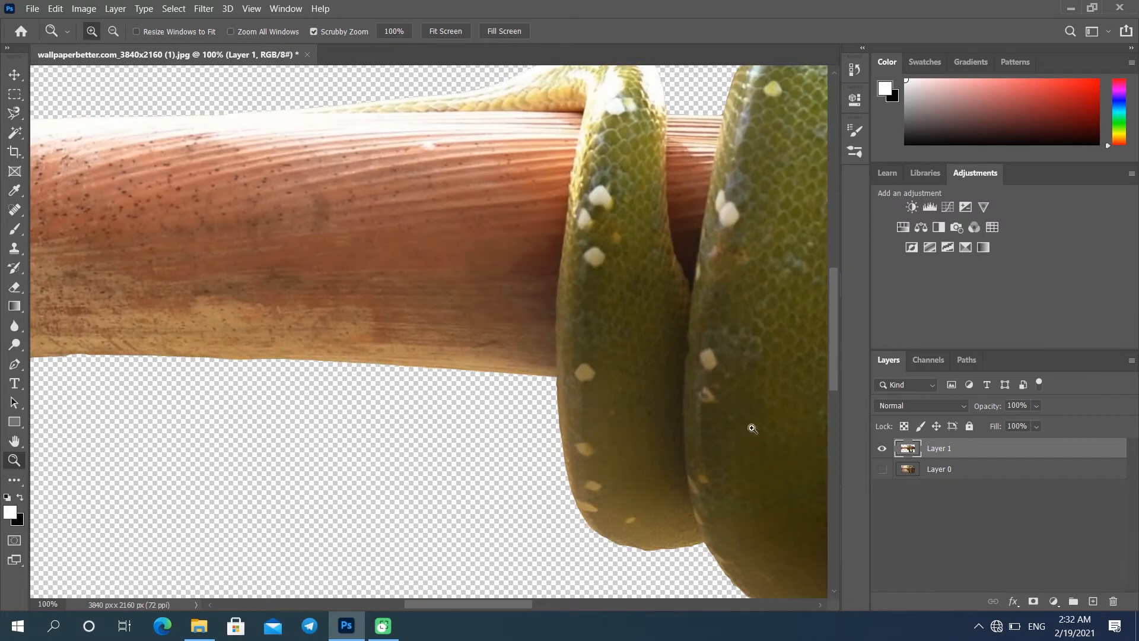
{"action": "left_click", "coordinate": [646, 358], "text": "alt"}
{"action": "left_click", "coordinate": [646, 358], "text": "alt"}
{"action": "left_click_drag", "start_coordinate": [711, 389], "coordinate": [381, 382]}
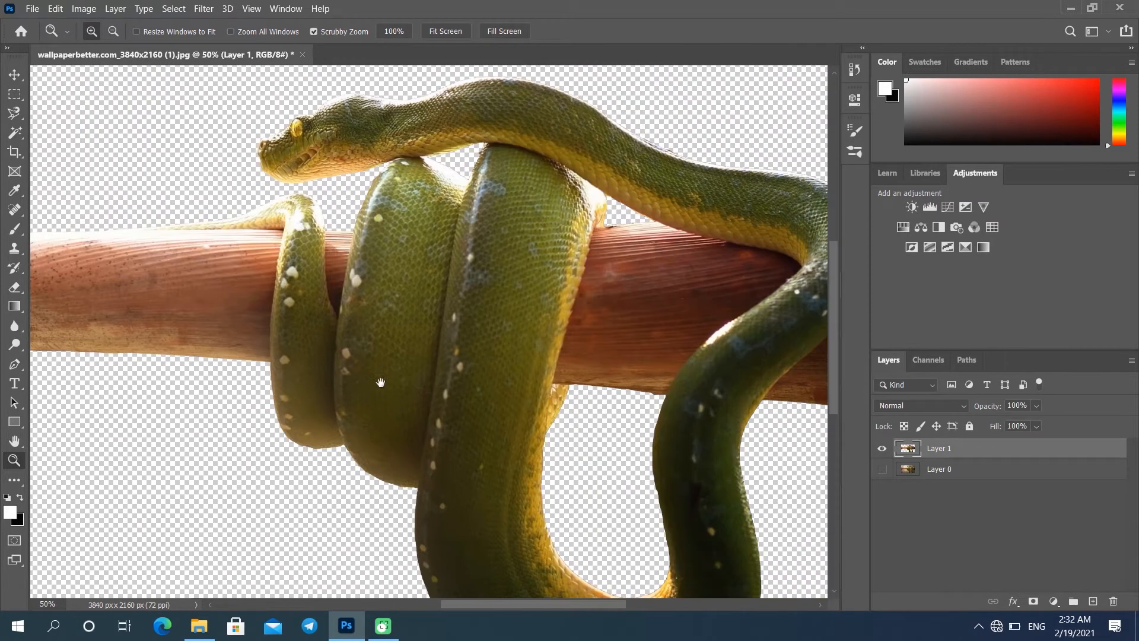
{"action": "left_click", "coordinate": [397, 378], "text": "alt"}
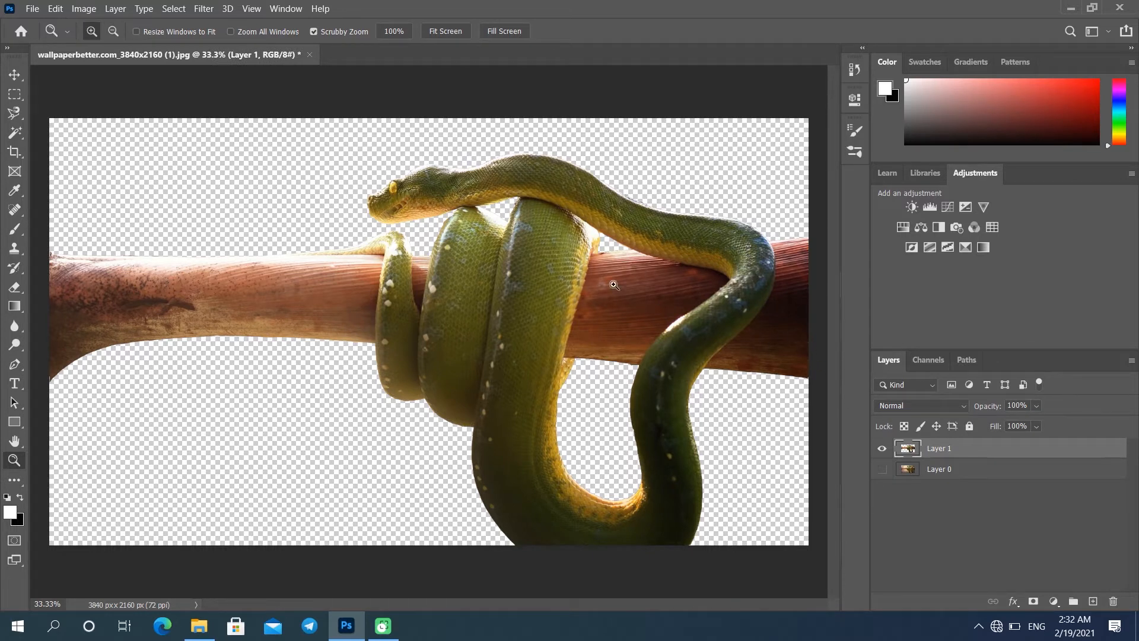
Load the outline of Layer 1 as a selection, and make Layer 0 the active layer with only it visible
{"action": "left_click", "coordinate": [908, 449], "text": "ctrl"}
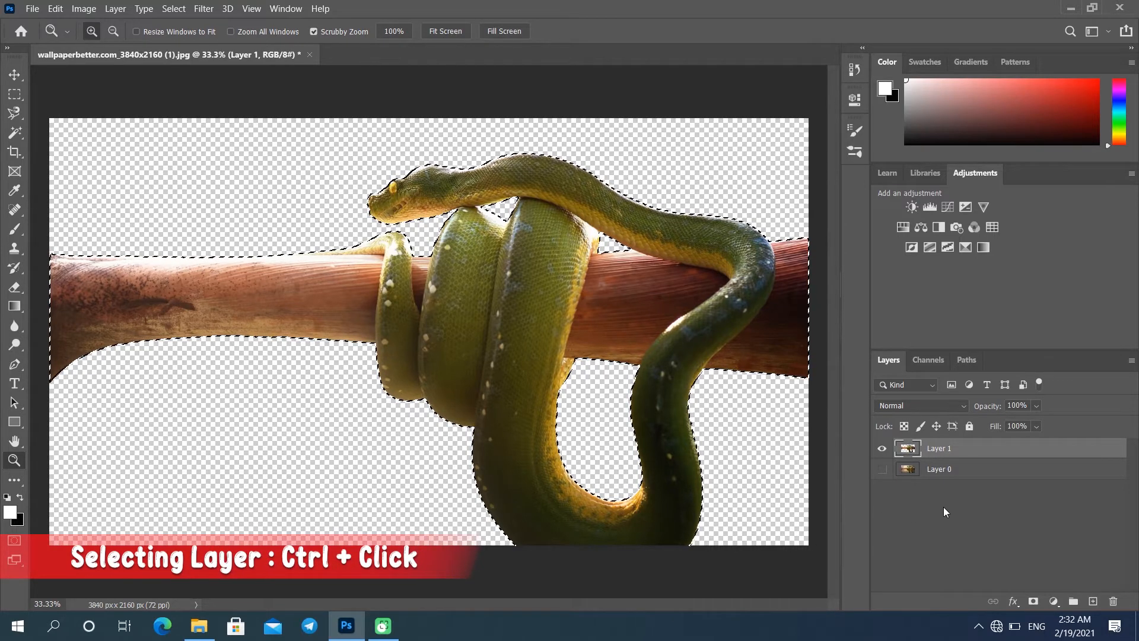
{"action": "left_click", "coordinate": [883, 469]}
{"action": "left_click", "coordinate": [883, 449]}
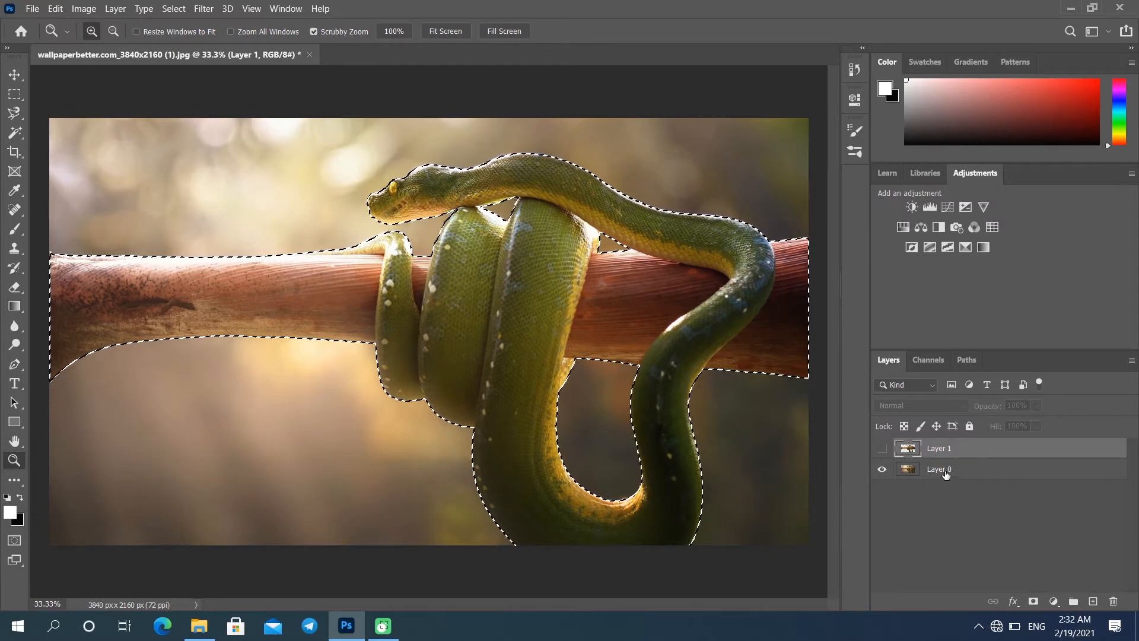
{"action": "left_click", "coordinate": [938, 474]}
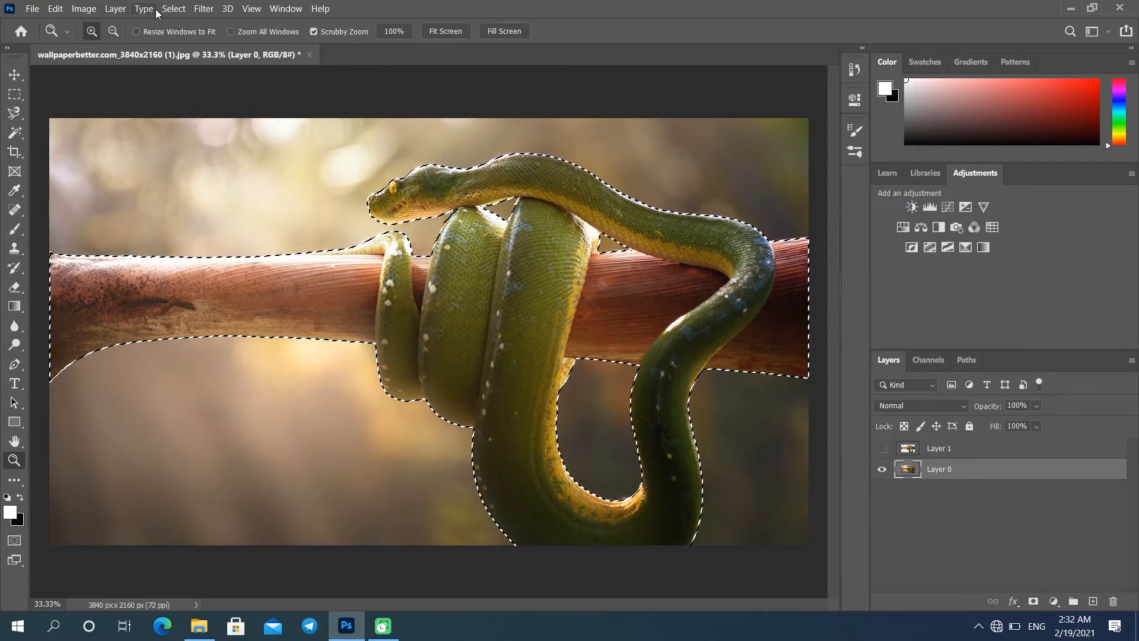
Feather the snake and branch selection with a radius of 5 pixels
{"action": "left_click", "coordinate": [174, 9]}
{"action": "mouse_move", "coordinate": [285, 208]}
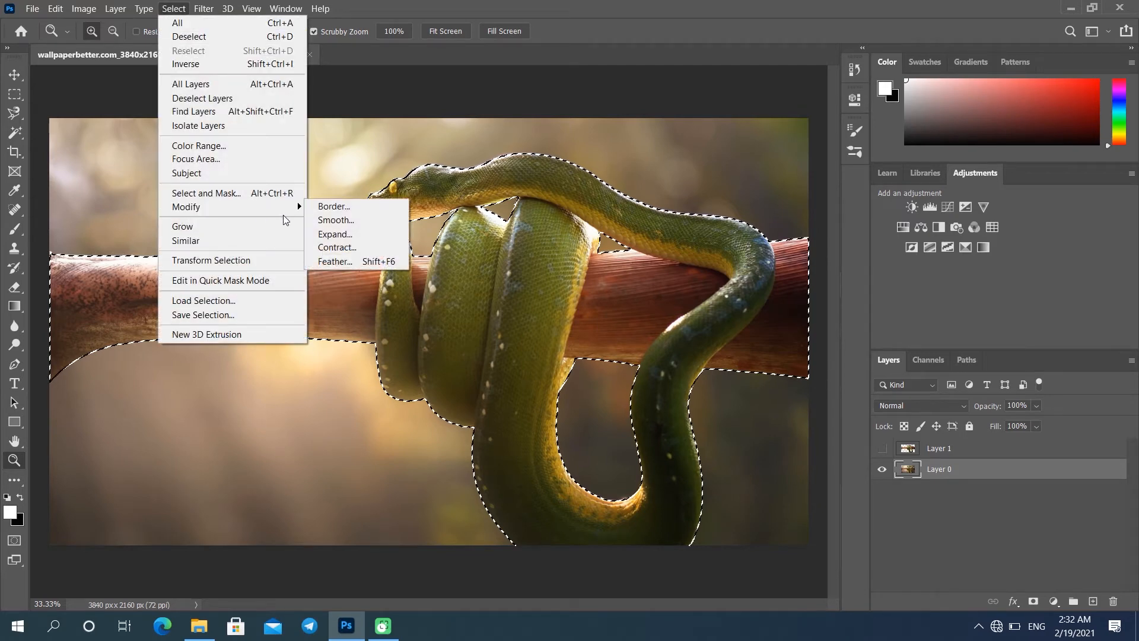
{"action": "left_click", "coordinate": [348, 261]}
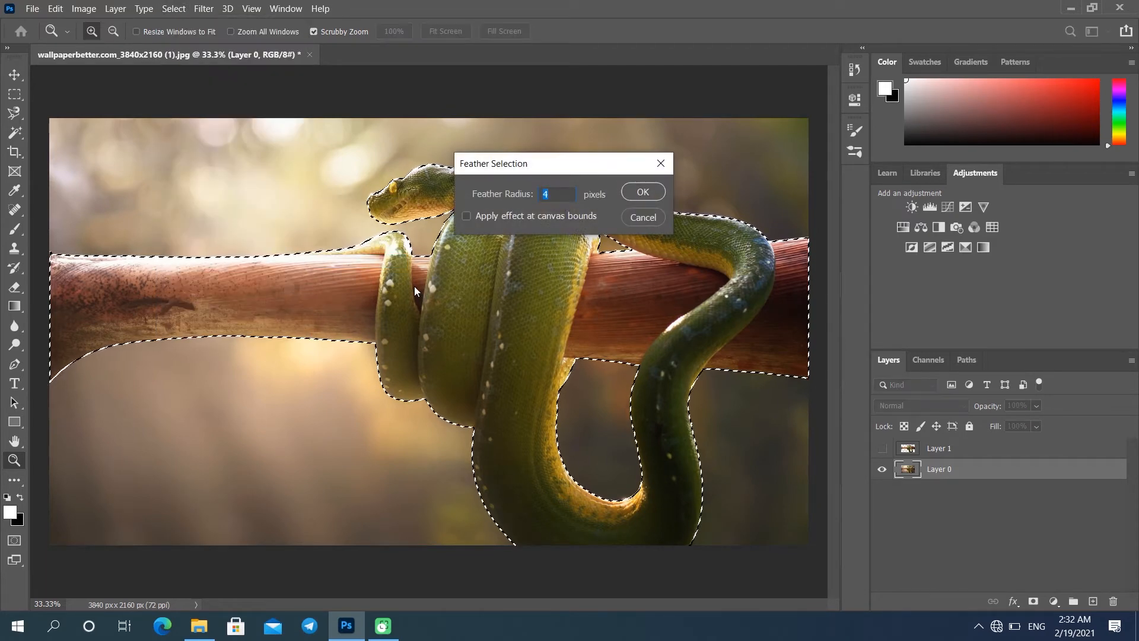
{"action": "type", "text": "5"}
{"action": "left_click", "coordinate": [629, 192]}
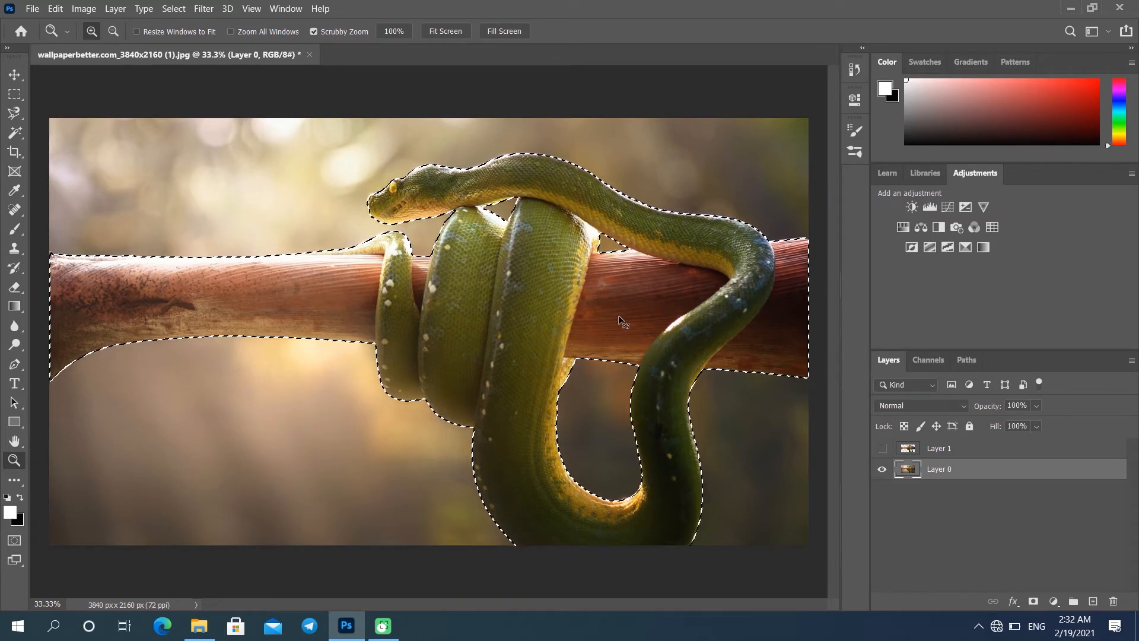
Copy the feathered selection from Layer 0 onto a new layer, and hide Layer 0
{"action": "key", "text": "ctrl+j"}
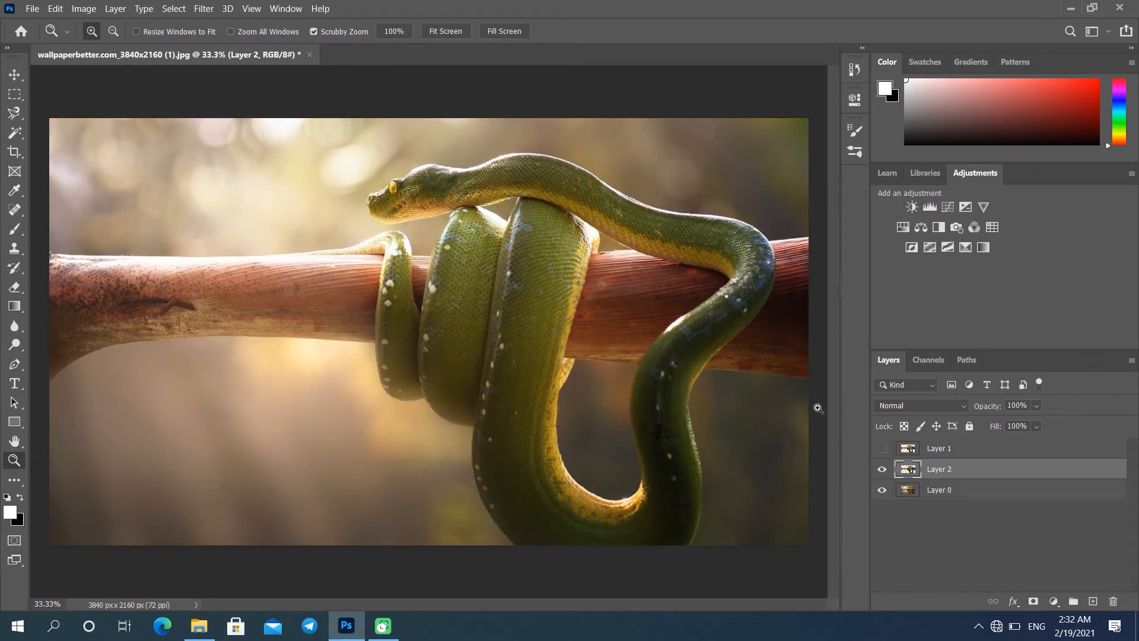
{"action": "left_click", "coordinate": [882, 489]}
Examine the feathered cutout's edges up close and compare them with the unfeathered cutout on Layer 1
{"action": "left_click", "coordinate": [732, 388]}
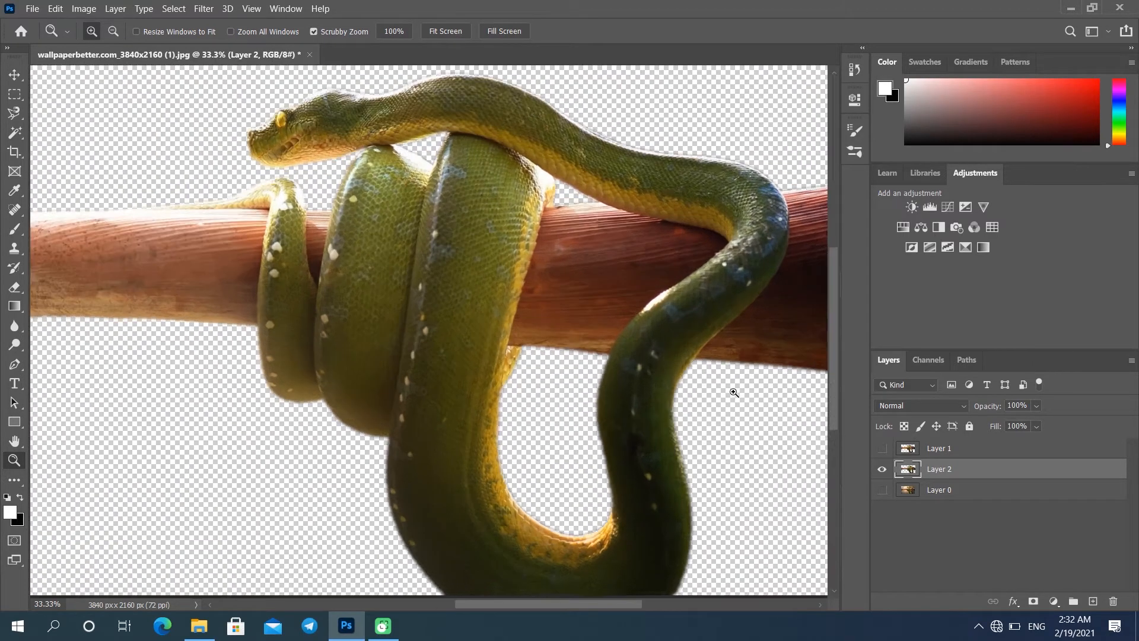
{"action": "left_click", "coordinate": [712, 359]}
{"action": "left_click", "coordinate": [666, 310]}
{"action": "left_click_drag", "start_coordinate": [243, 346], "coordinate": [585, 453]}
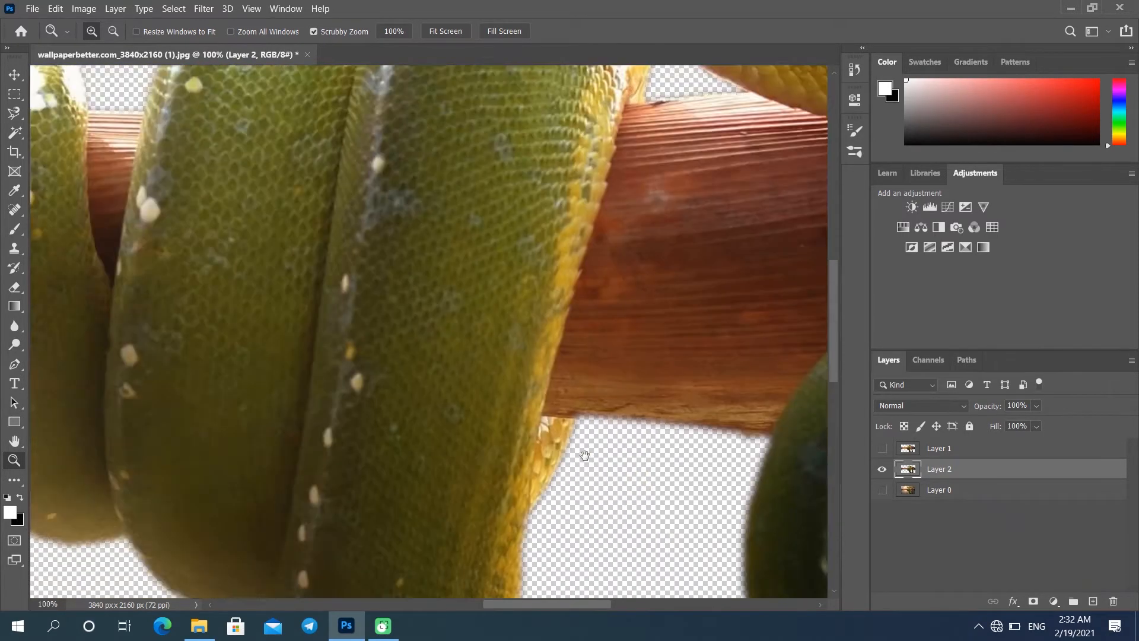
{"action": "left_click_drag", "start_coordinate": [711, 263], "coordinate": [366, 283]}
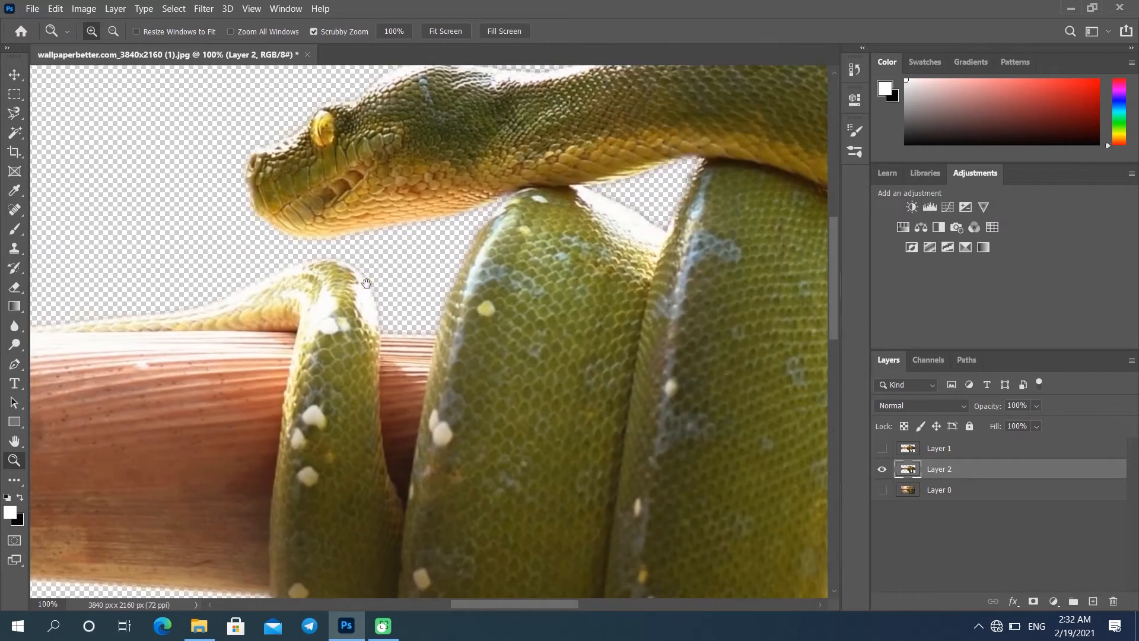
{"action": "left_click", "coordinate": [882, 469]}
{"action": "left_click", "coordinate": [882, 448]}
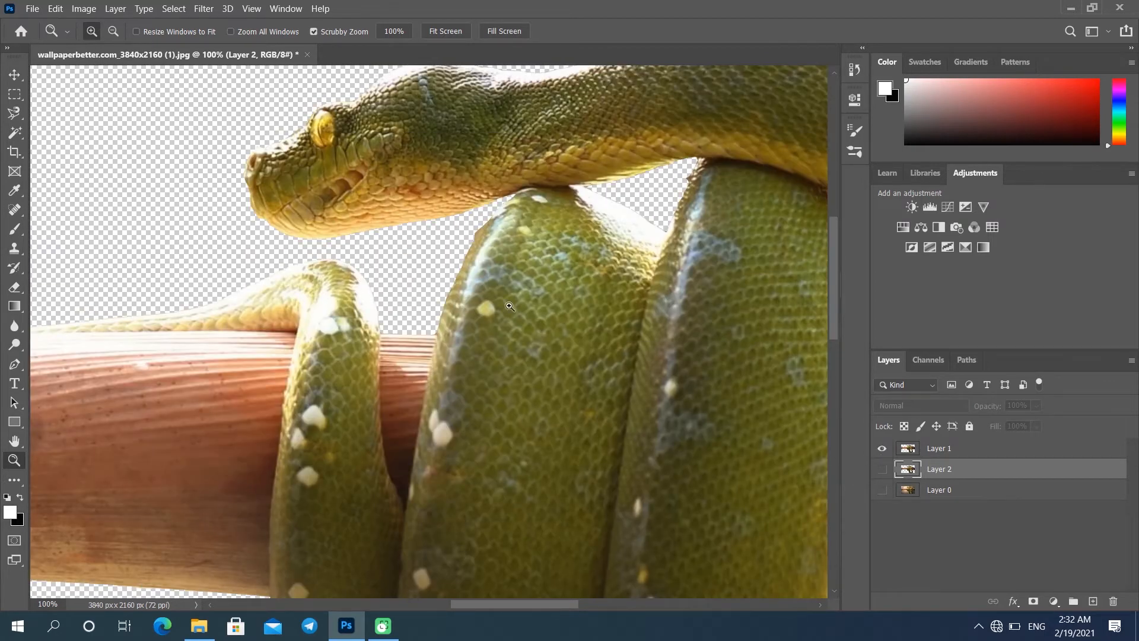
Delete the unfeathered cutout Layer 1, and leave only the feathered Layer 2 visible
{"action": "left_click", "coordinate": [919, 454]}
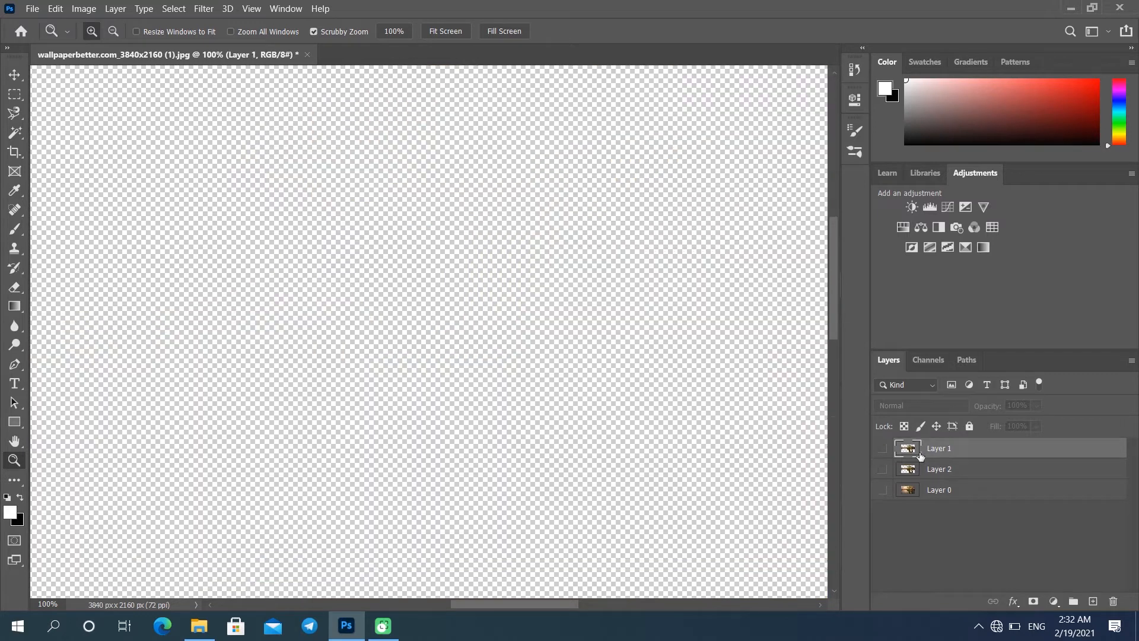
{"action": "left_click", "coordinate": [883, 470]}
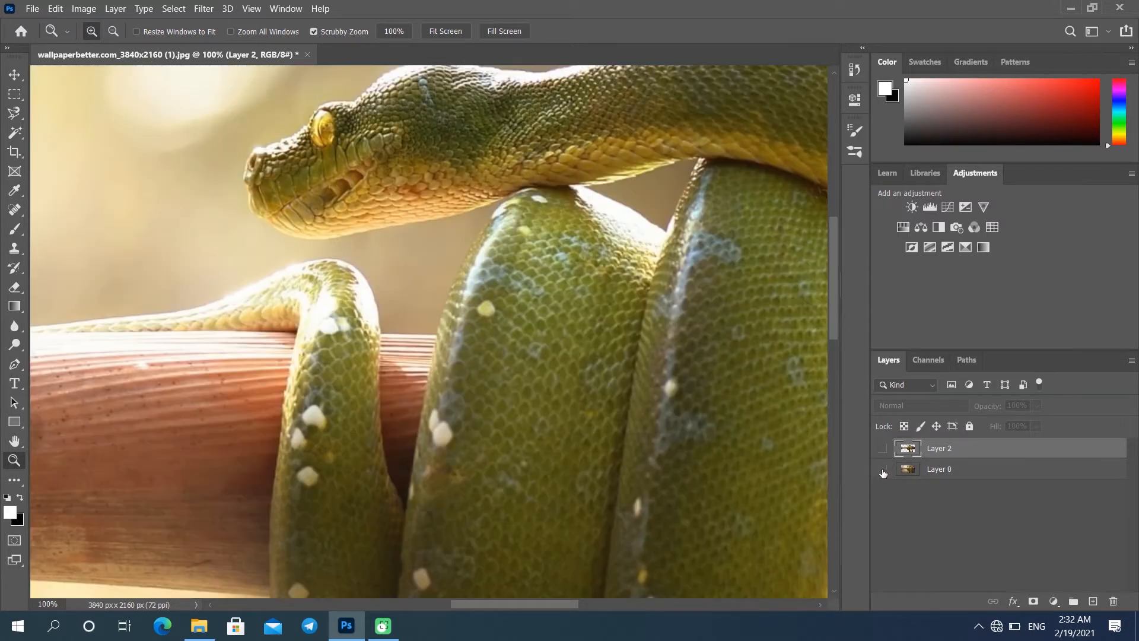
{"action": "left_click", "coordinate": [882, 469]}
{"action": "left_click", "coordinate": [882, 448]}
{"action": "left_click", "coordinate": [357, 436], "text": "alt"}
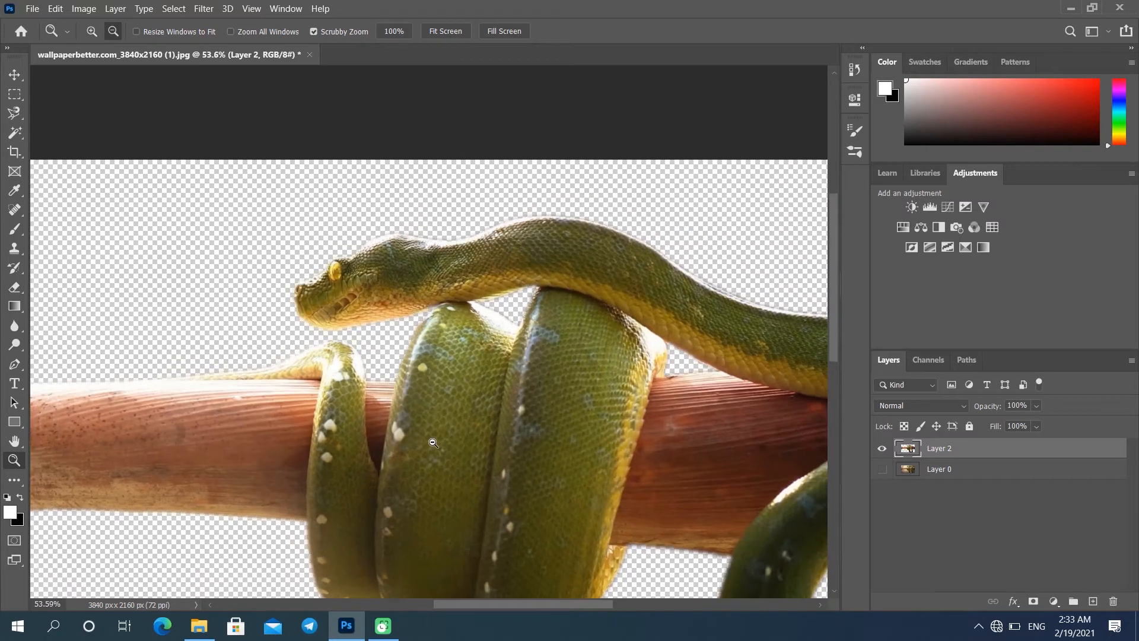
{"action": "left_click", "coordinate": [432, 442], "text": "alt"}
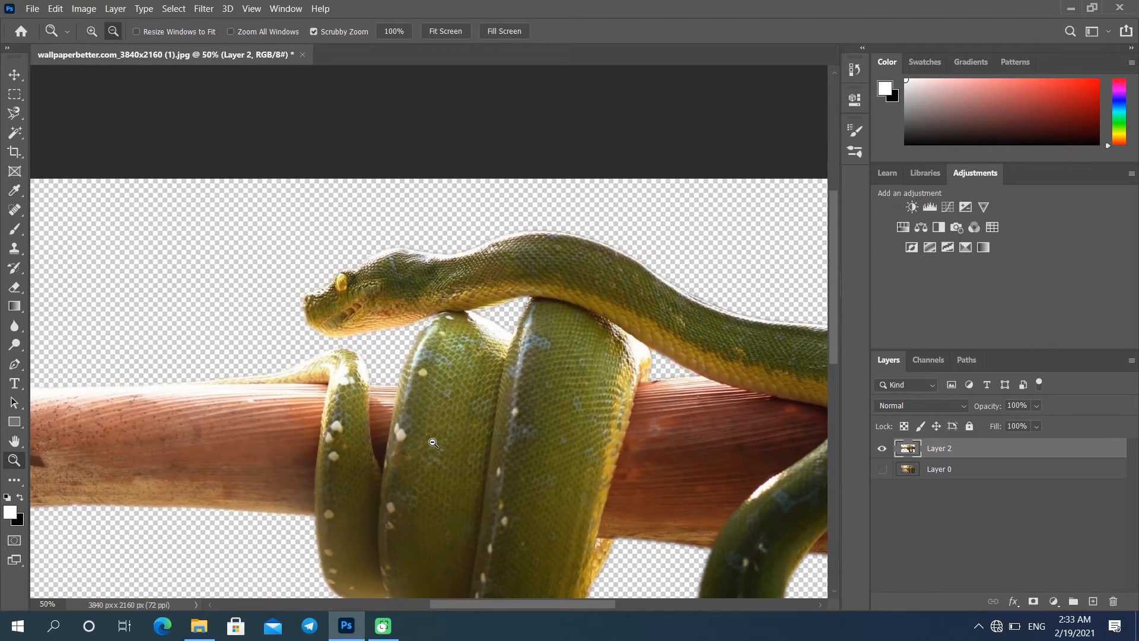
{"action": "left_click", "coordinate": [433, 442], "text": "alt"}
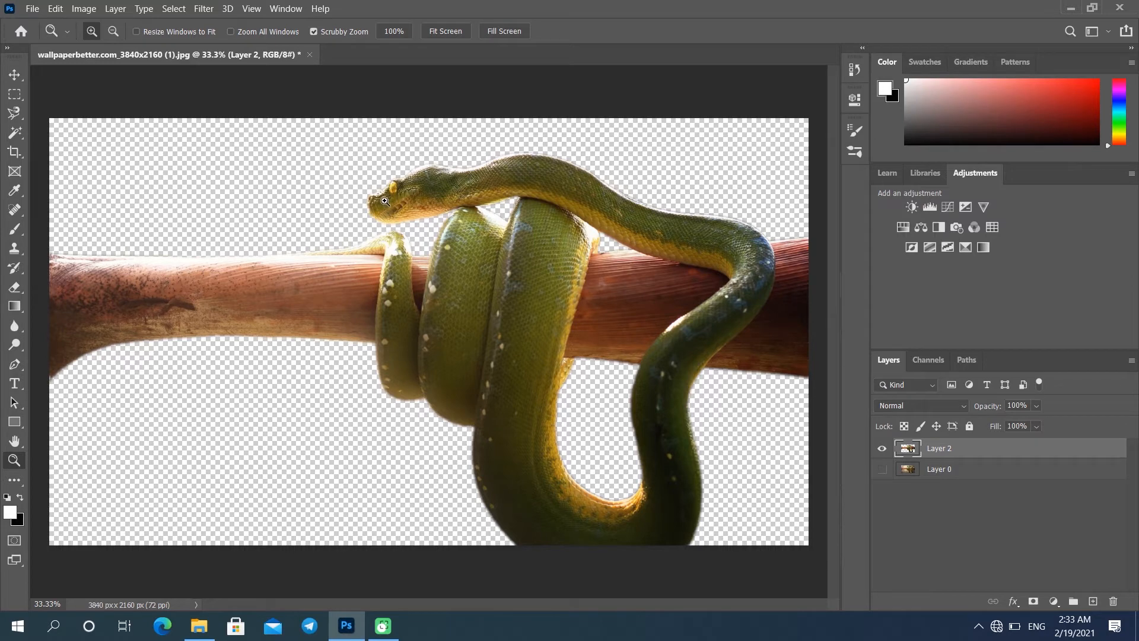
Trace the branch section from the image's left edge to the first coil with the Magnetic Lasso, closing it into a selection
{"action": "left_click", "coordinate": [66, 246]}
{"action": "left_click", "coordinate": [67, 246]}
{"action": "left_click_drag", "start_coordinate": [293, 326], "coordinate": [545, 374]}
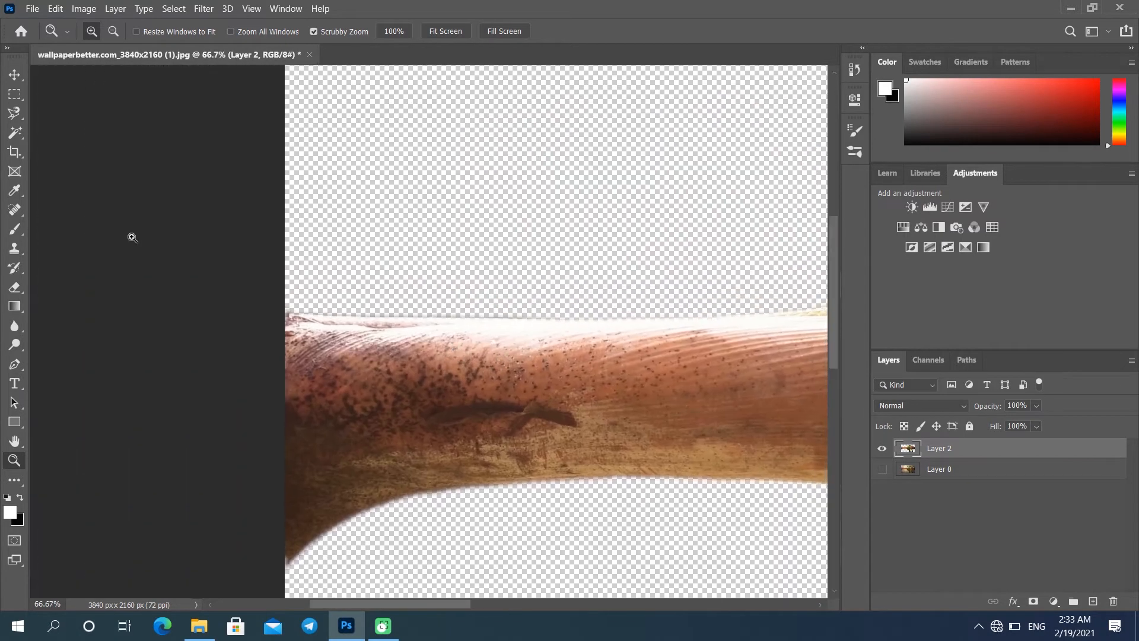
{"action": "left_click", "coordinate": [16, 111]}
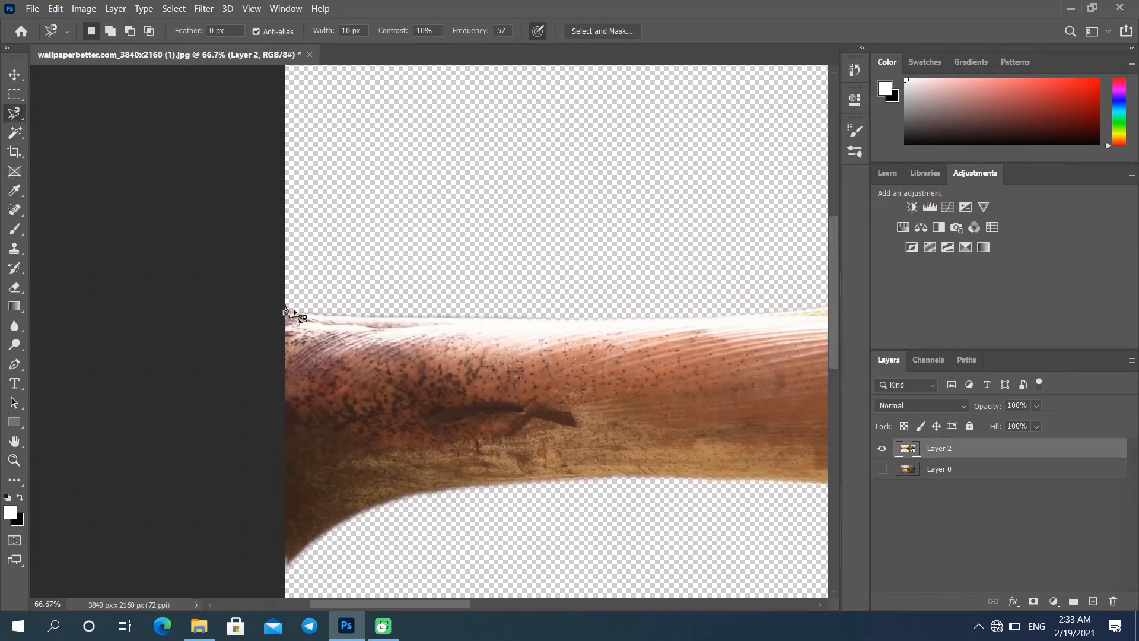
{"action": "left_click_drag", "start_coordinate": [772, 320], "coordinate": [448, 355]}
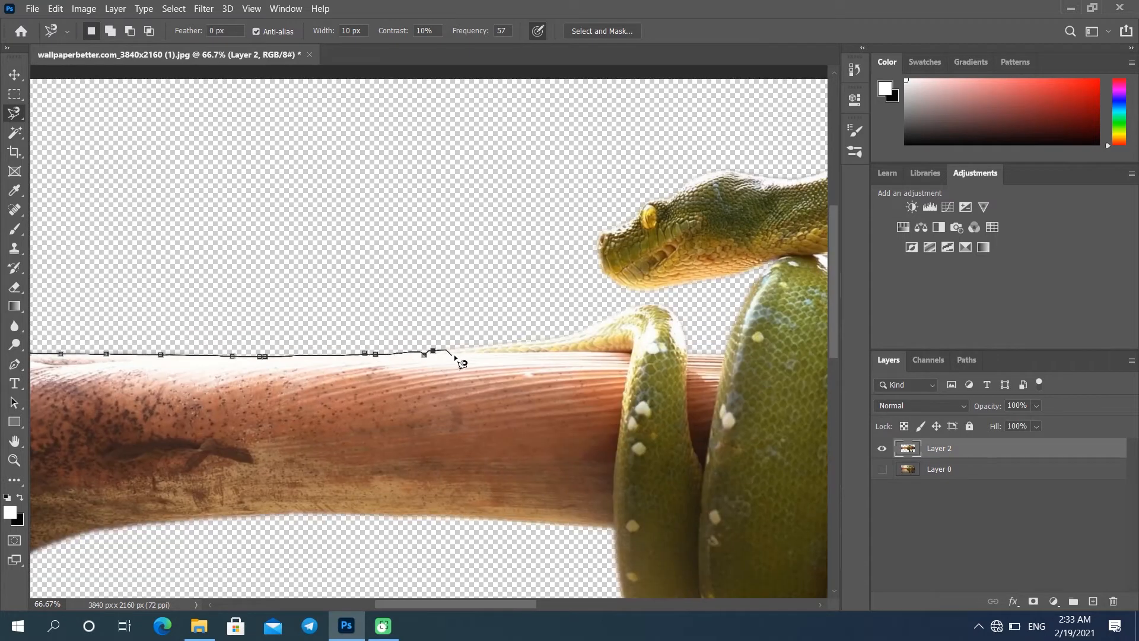
{"action": "left_click_drag", "start_coordinate": [146, 526], "coordinate": [383, 483]}
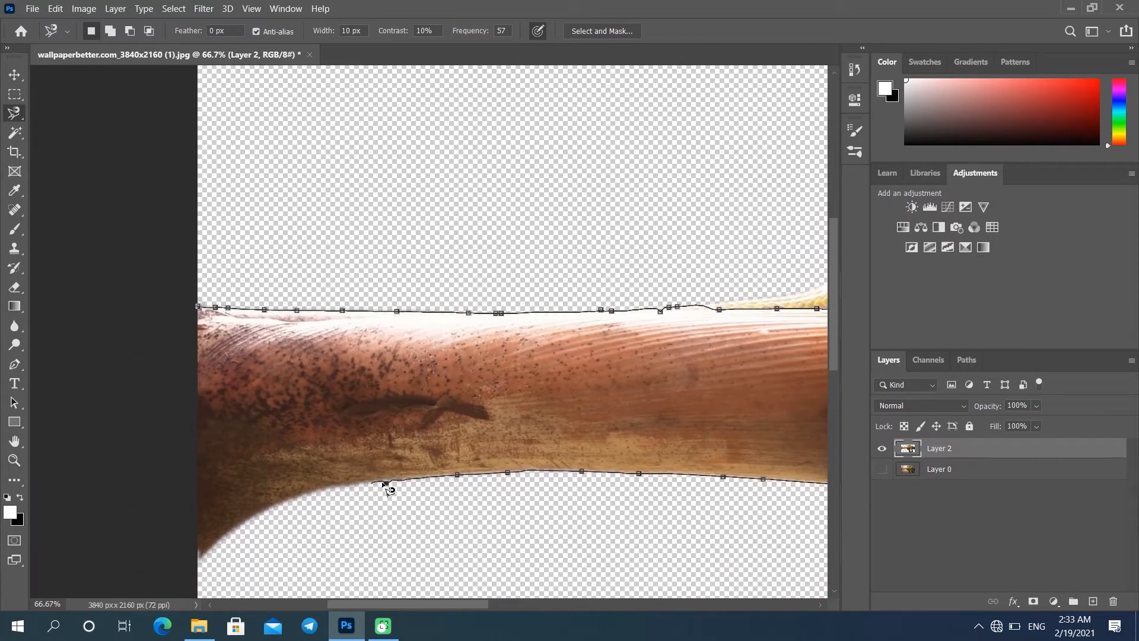
{"action": "left_click", "coordinate": [198, 307]}
Subtract the excess bump above the branch's upper edge, near the snake's tail tip, from the selection
{"action": "left_click", "coordinate": [13, 118]}
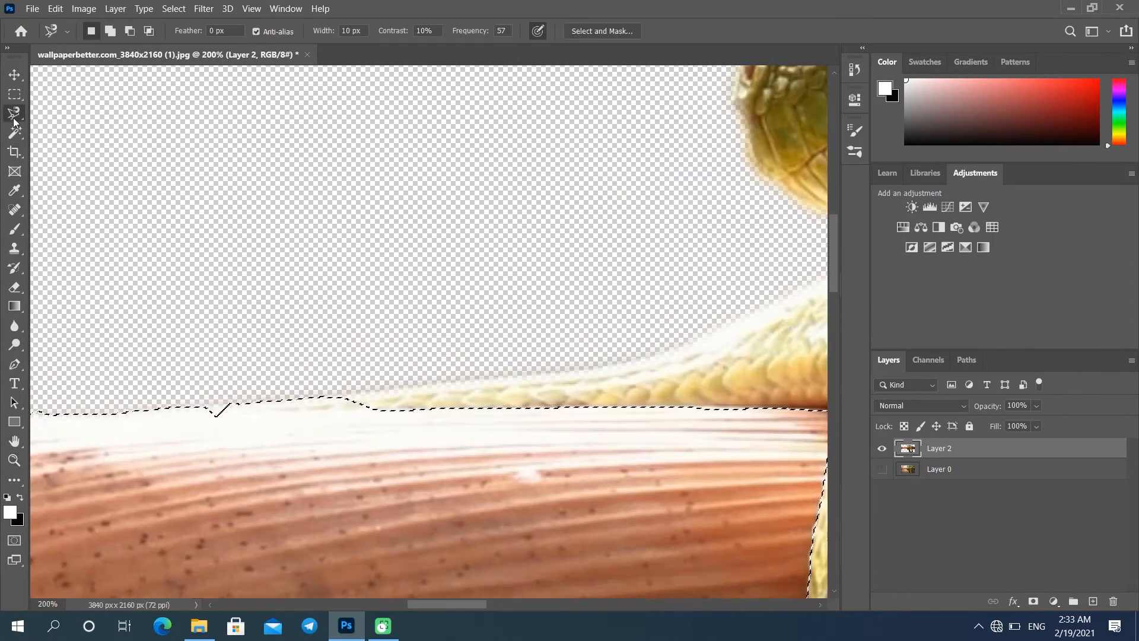
{"action": "left_click", "coordinate": [392, 410], "text": "alt"}
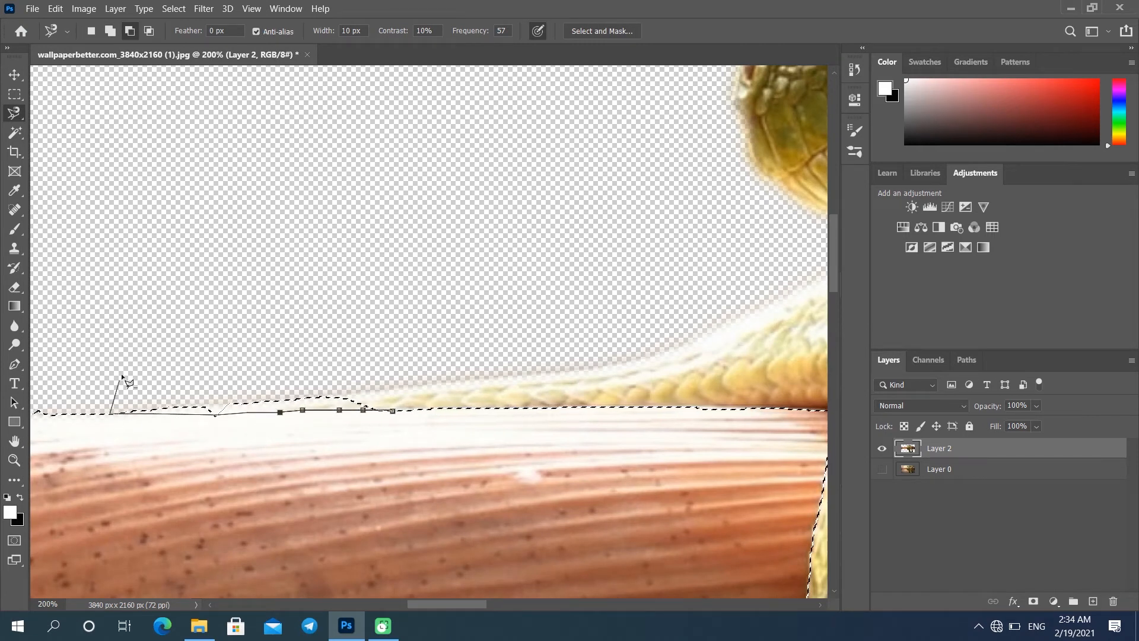
{"action": "left_click", "coordinate": [149, 312], "text": "alt"}
{"action": "double_click", "coordinate": [398, 372], "text": "alt"}
{"action": "left_click_drag", "start_coordinate": [437, 374], "coordinate": [118, 368]}
{"action": "left_click_drag", "start_coordinate": [118, 368], "coordinate": [426, 363]}
Add the wedge of branch showing between the snake's first and second coils to the selection with the Magnetic Lasso
{"action": "key", "text": "m"}
{"action": "left_click", "coordinate": [436, 439]}
{"action": "left_click_drag", "start_coordinate": [819, 379], "coordinate": [228, 354]}
{"action": "mouse_move", "coordinate": [227, 354]}
{"action": "left_mouse_down"}
{"action": "mouse_move", "coordinate": [336, 285]}
{"action": "mouse_move", "coordinate": [344, 266]}
{"action": "left_mouse_up"}
{"action": "key", "text": "l"}
{"action": "left_click", "coordinate": [255, 217]}
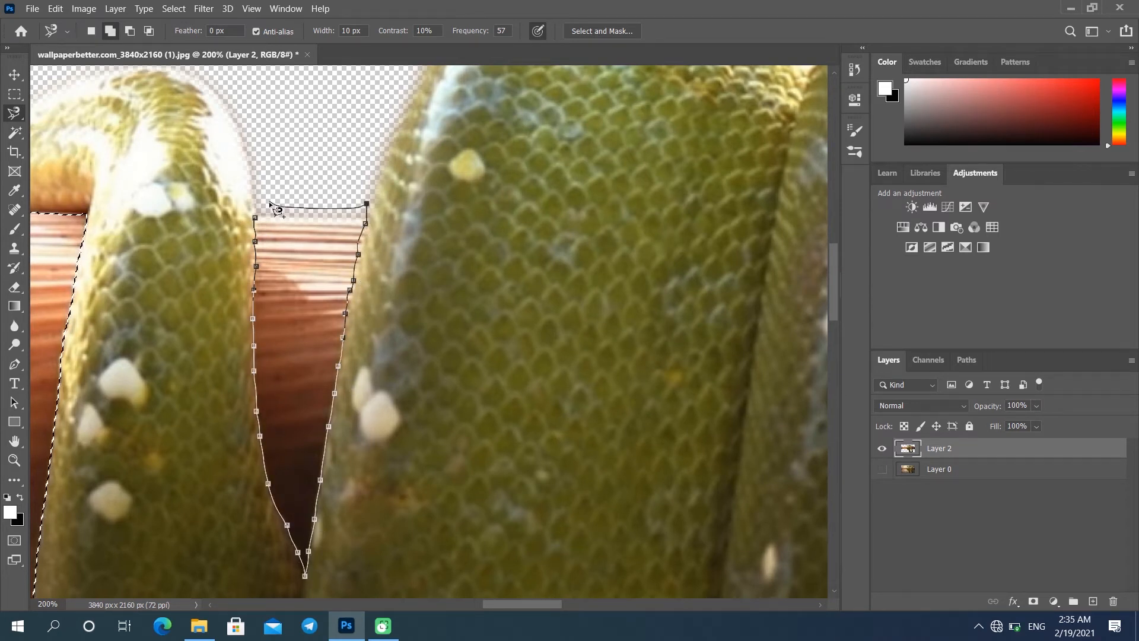
{"action": "left_click", "coordinate": [257, 217], "text": "alt"}
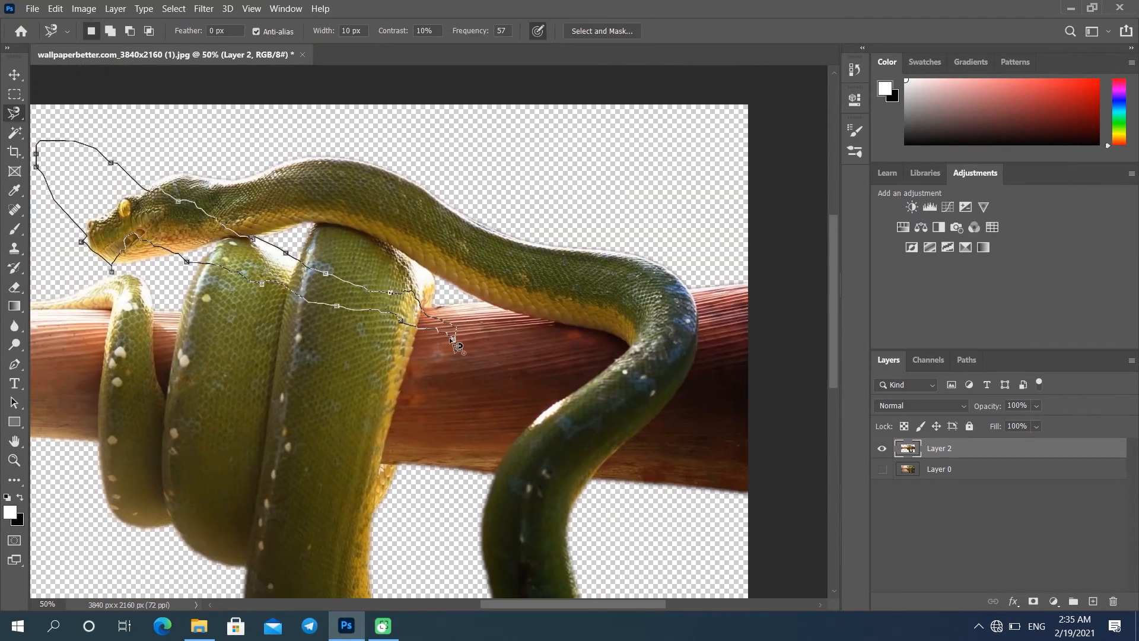
Discard the stray lasso path and add the branch section between the third coil and the snake's bend to the selection
{"action": "key", "text": "Escape"}
{"action": "left_click", "coordinate": [431, 307], "text": "ctrl"}
{"action": "left_click", "coordinate": [430, 307], "text": "ctrl"}
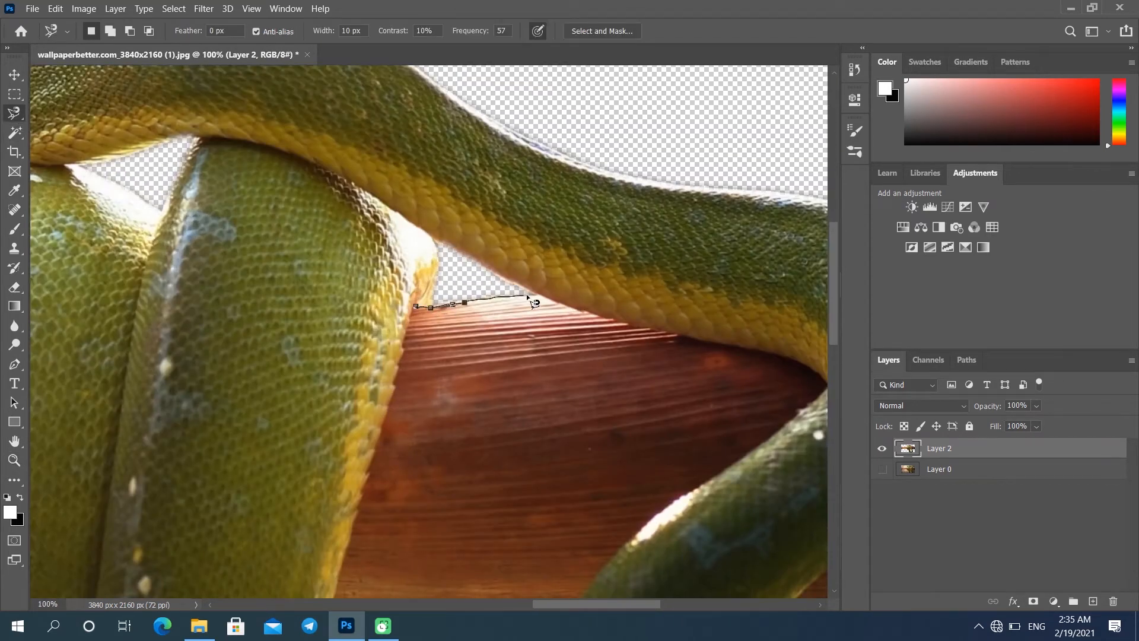
{"action": "left_click_drag", "start_coordinate": [825, 383], "coordinate": [689, 328]}
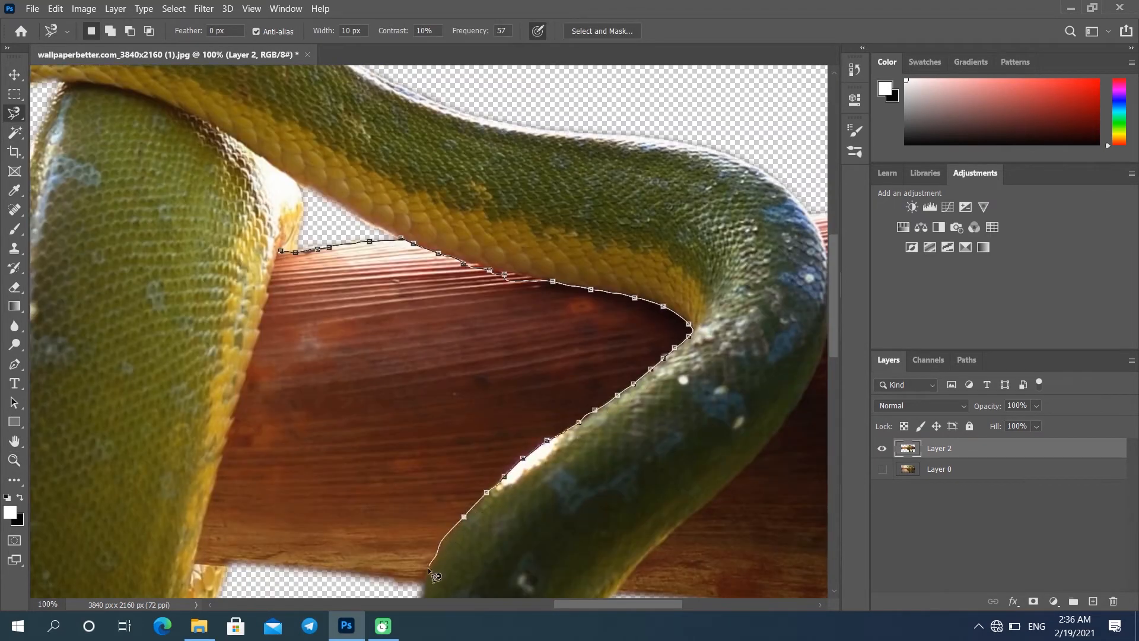
{"action": "mouse_move", "coordinate": [428, 567]}
{"action": "left_mouse_down"}
{"action": "mouse_move", "coordinate": [382, 579]}
{"action": "mouse_move", "coordinate": [219, 564]}
{"action": "mouse_move", "coordinate": [212, 523]}
{"action": "mouse_move", "coordinate": [283, 264]}
{"action": "left_mouse_up"}
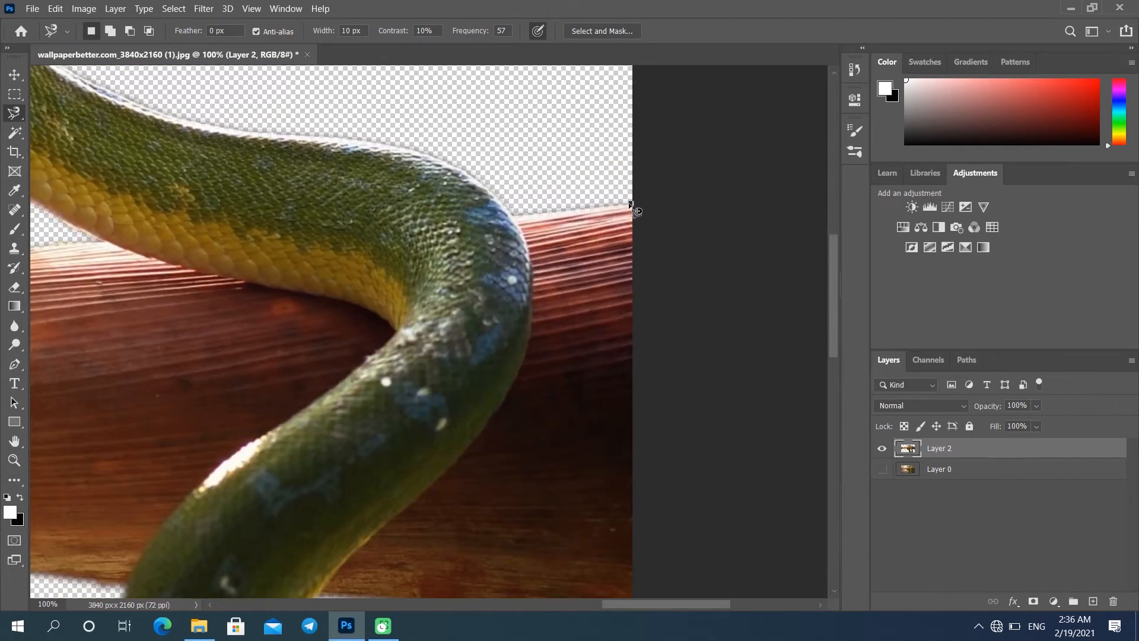
Add the remaining branch section between the snake's outer bend and the image's right edge to the selection
{"action": "left_click", "coordinate": [631, 203], "text": "shift"}
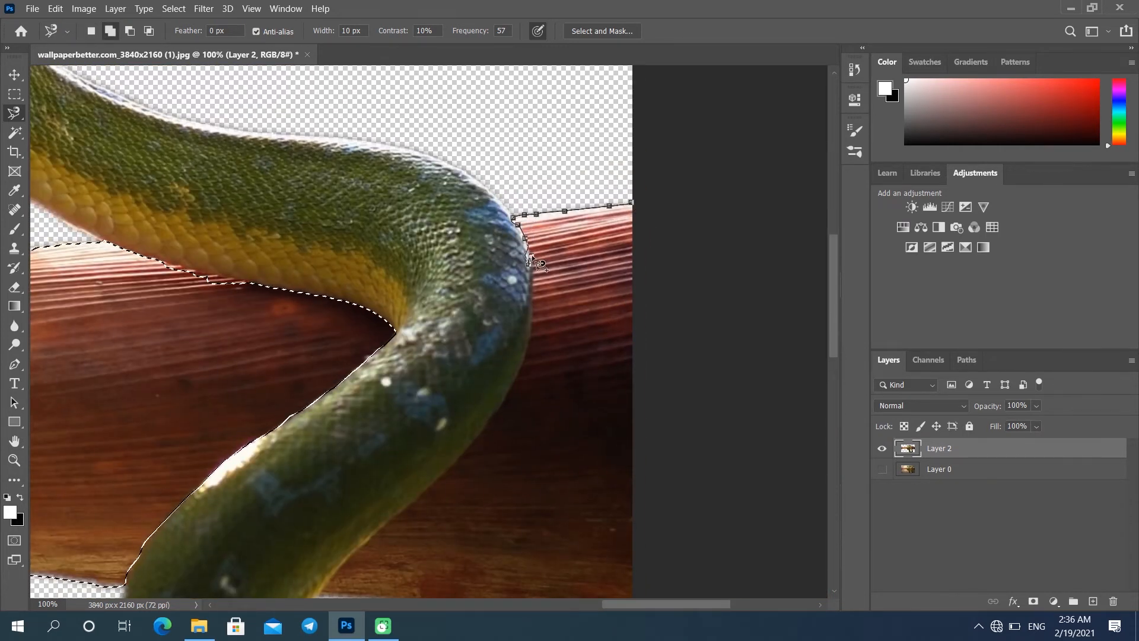
{"action": "mouse_move", "coordinate": [539, 263]}
{"action": "left_mouse_down"}
{"action": "mouse_move", "coordinate": [529, 348]}
{"action": "mouse_move", "coordinate": [495, 418]}
{"action": "mouse_move", "coordinate": [365, 545]}
{"action": "left_mouse_up"}
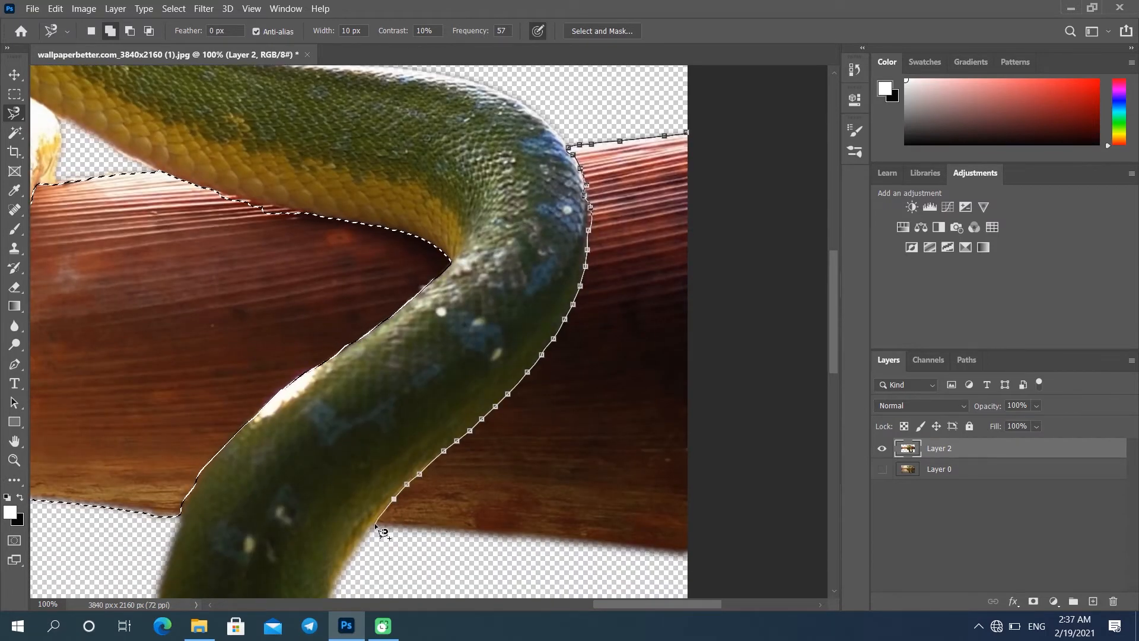
{"action": "left_click", "coordinate": [686, 133]}
{"action": "key", "text": "m"}
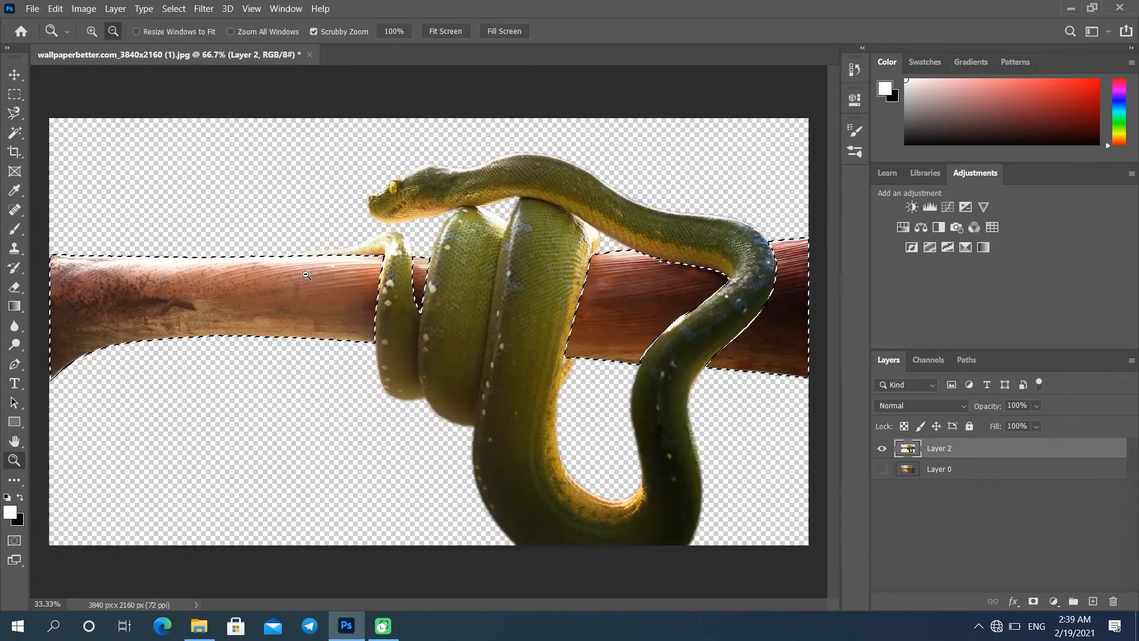
Copy the selected branch onto a new layer and move that layer below Layer 2
{"action": "key", "text": "ctrl+minus"}
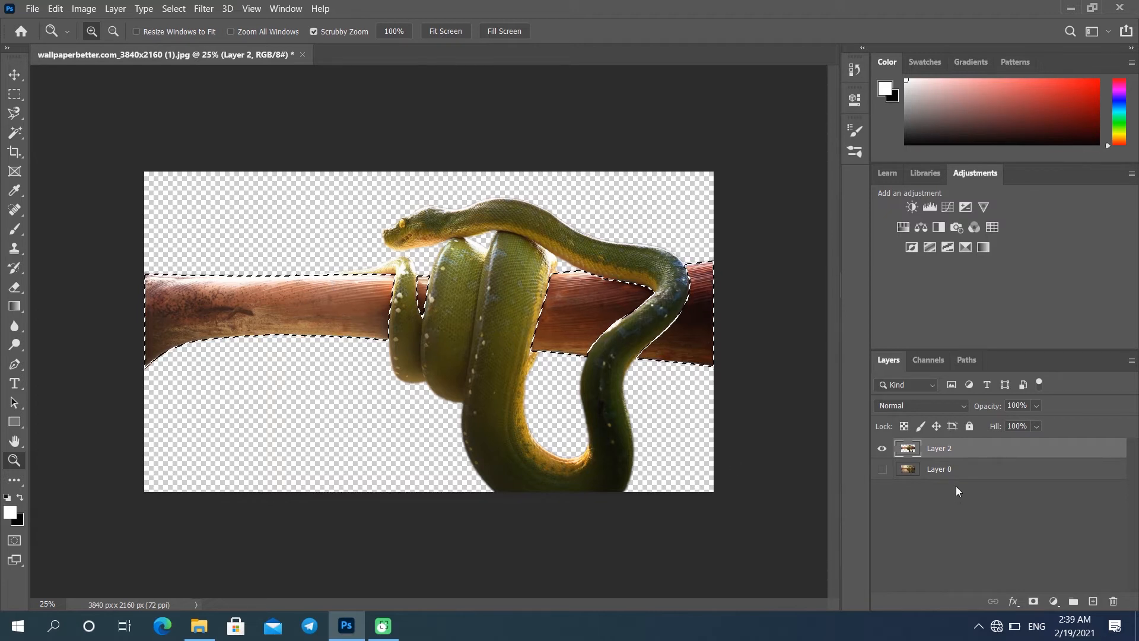
{"action": "key", "text": "ctrl+j"}
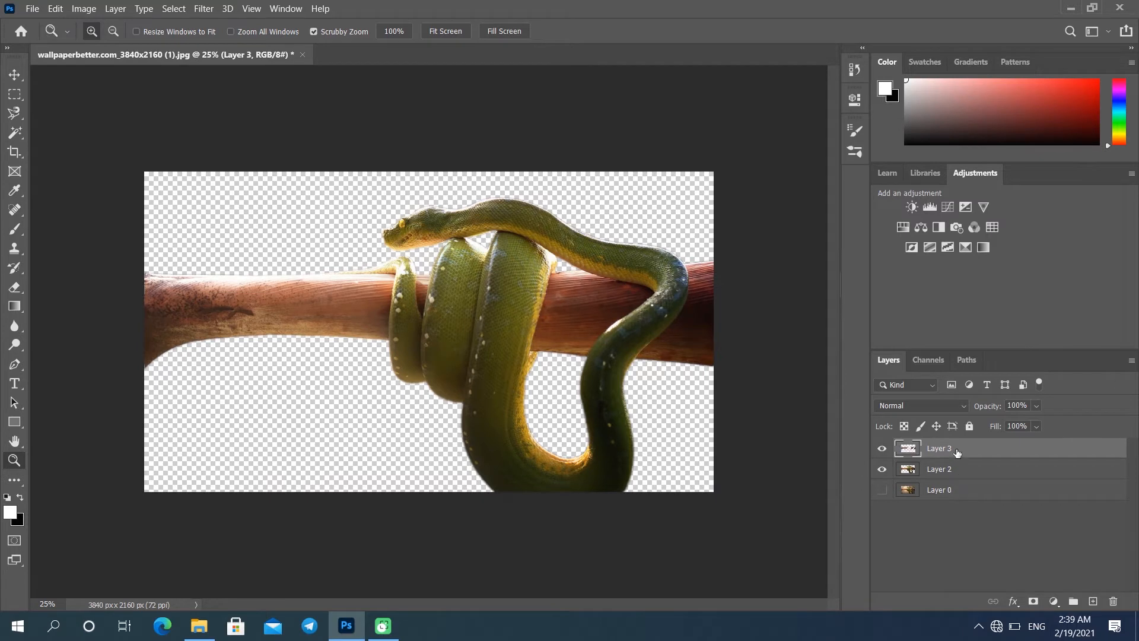
{"action": "left_click_drag", "start_coordinate": [956, 453], "coordinate": [946, 474]}
Rename the branch layer as "tree" and Layer 2 as "snake"
{"action": "double_click", "coordinate": [941, 469]}
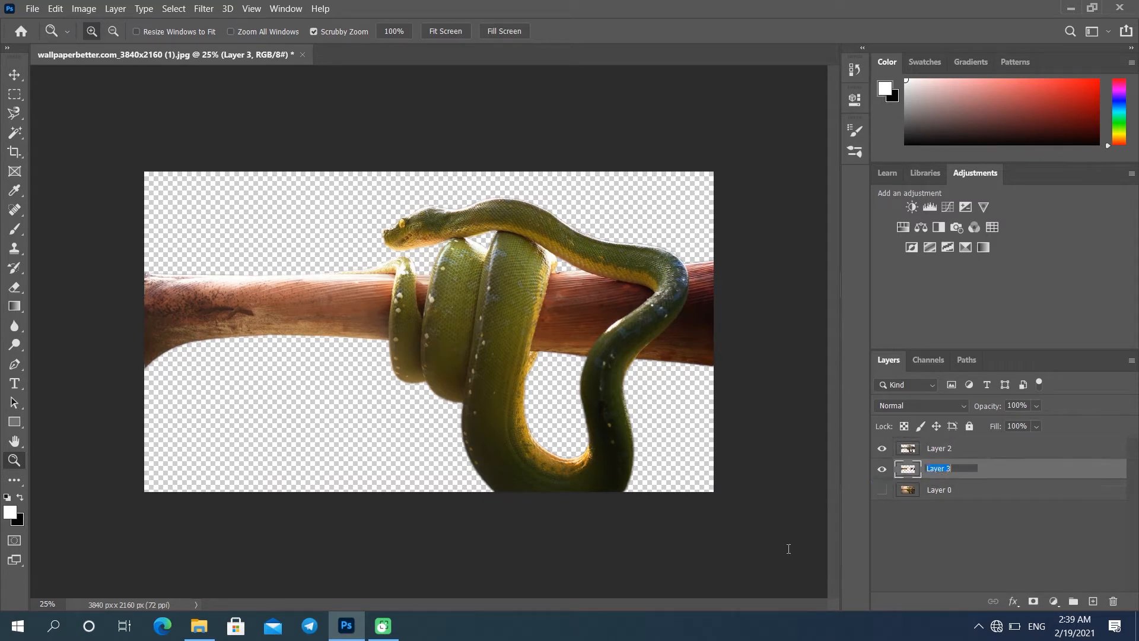
{"action": "type", "text": "tree"}
{"action": "key", "text": "Return"}
{"action": "double_click", "coordinate": [936, 448]}
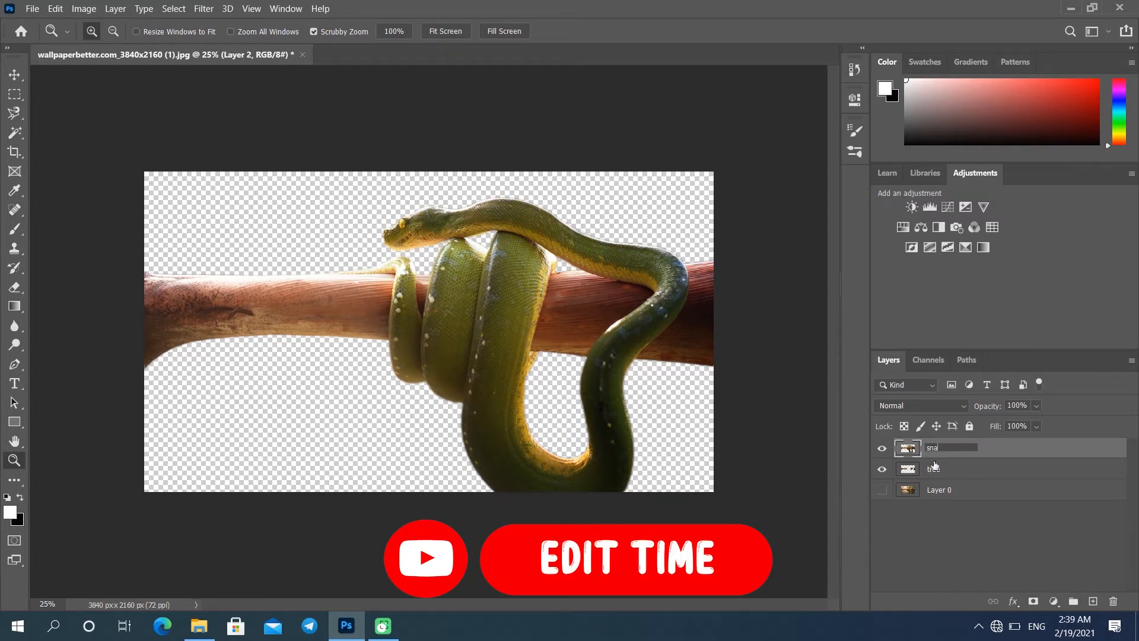
{"action": "type", "text": "snake"}
{"action": "key", "text": "Return"}
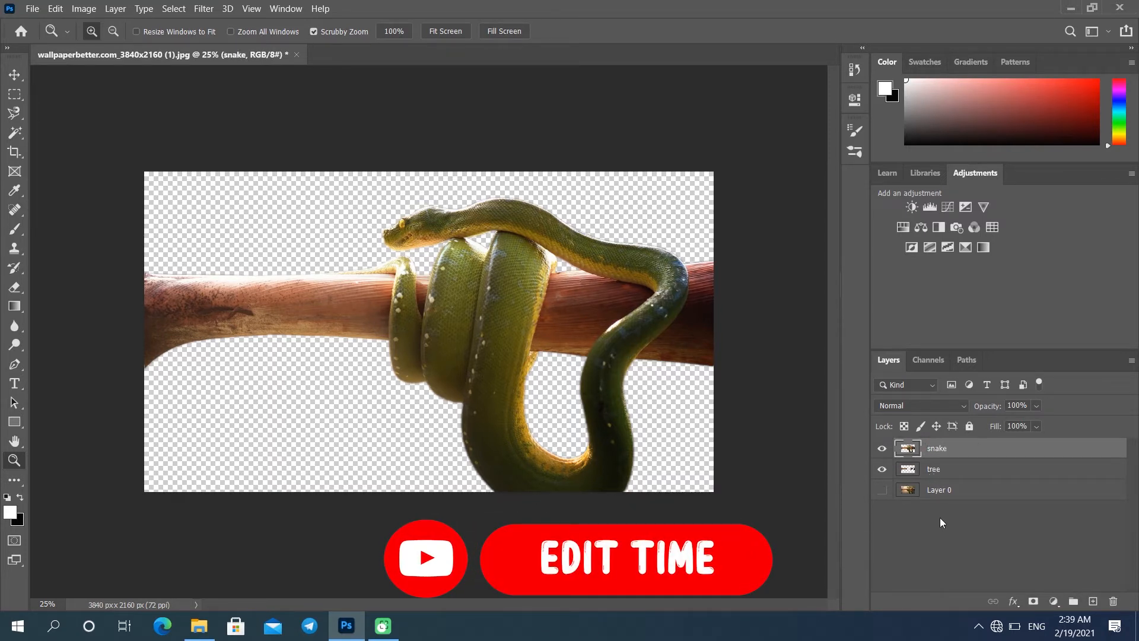
Try deleting the tree layer's outline area from the snake layer, inspect the cutout alone, and undo the deletion
{"action": "left_click", "coordinate": [931, 520]}
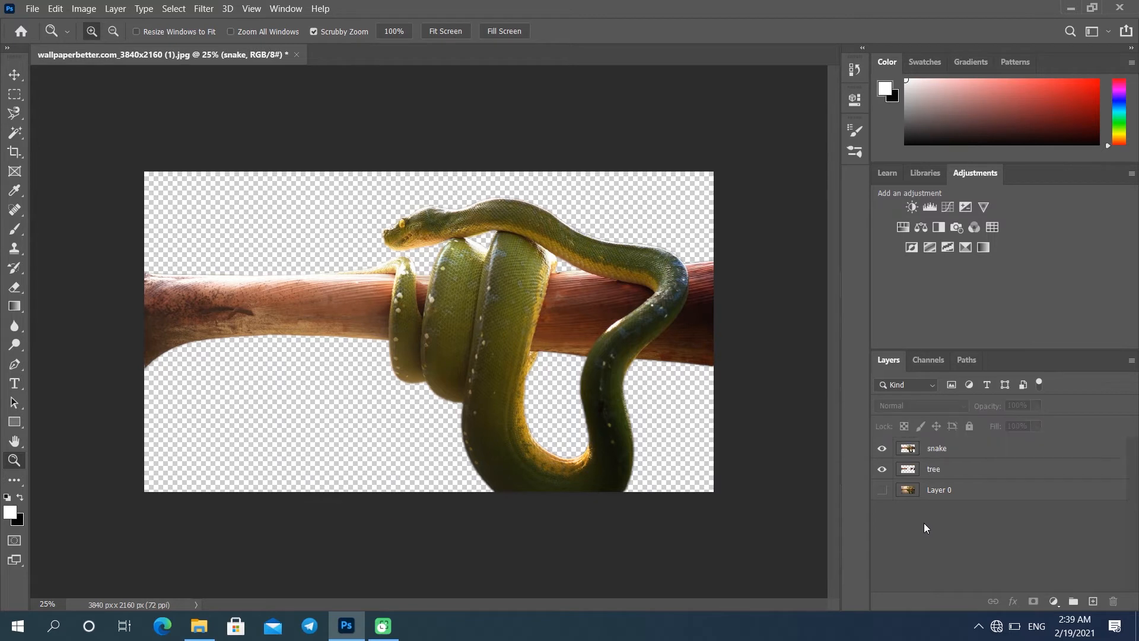
{"action": "left_click", "coordinate": [909, 470], "text": "ctrl"}
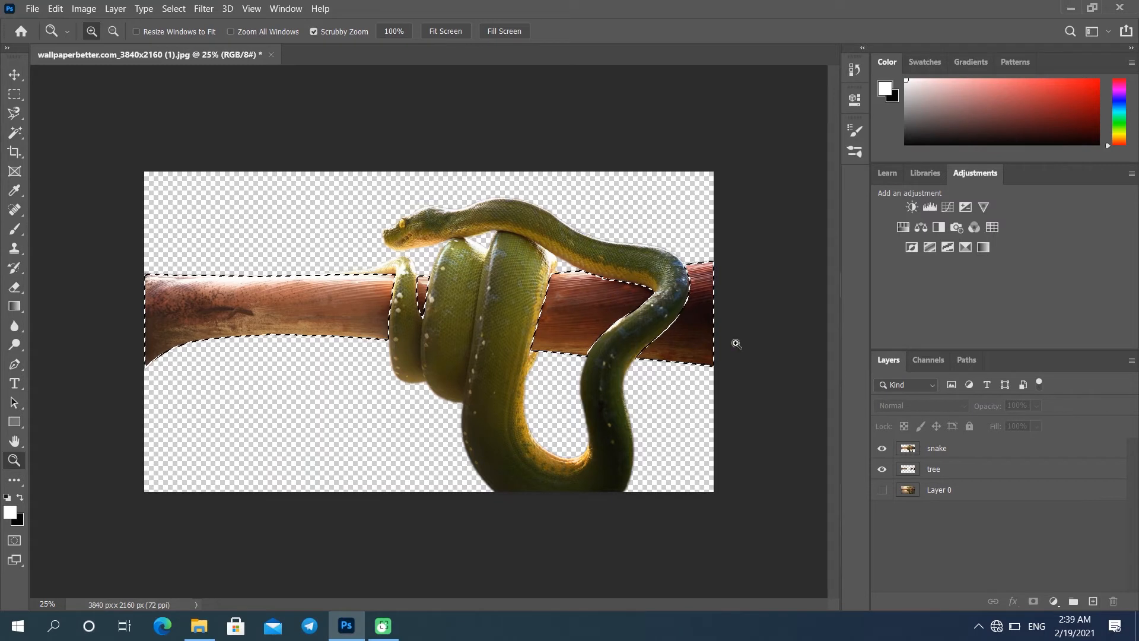
{"action": "left_click", "coordinate": [965, 451]}
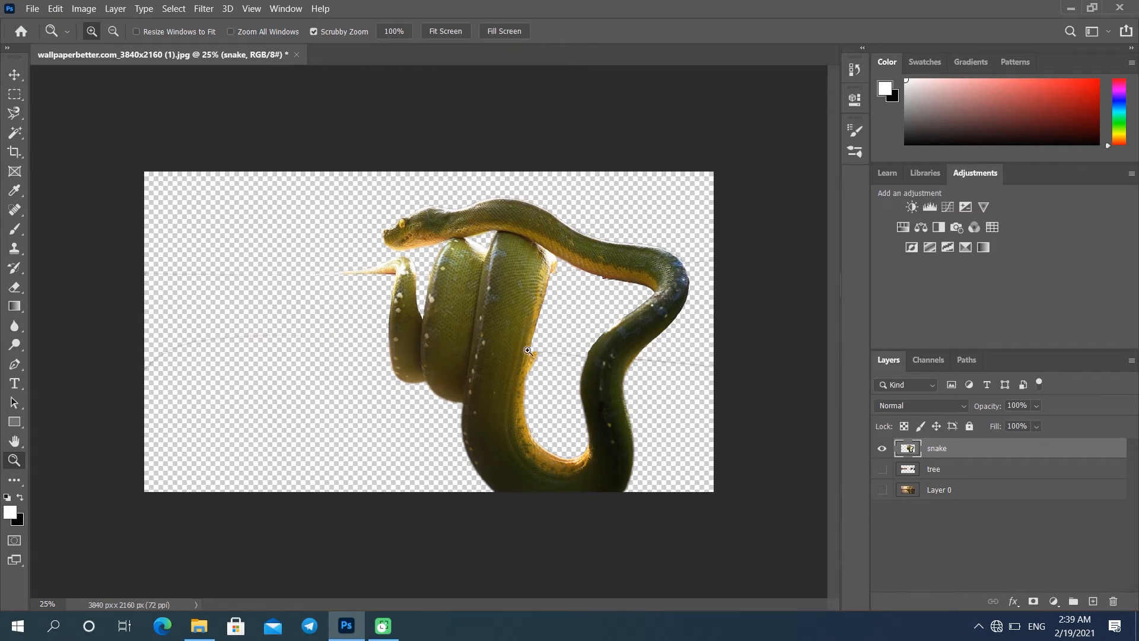
{"action": "left_click", "coordinate": [689, 256]}
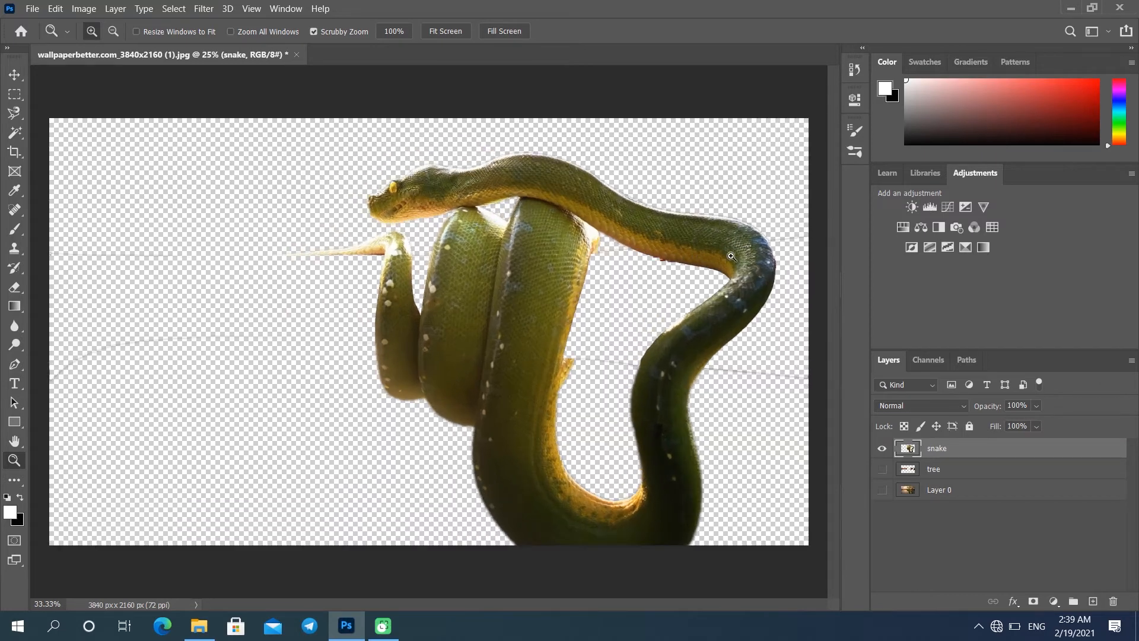
{"action": "key", "text": "ctrl+minus"}
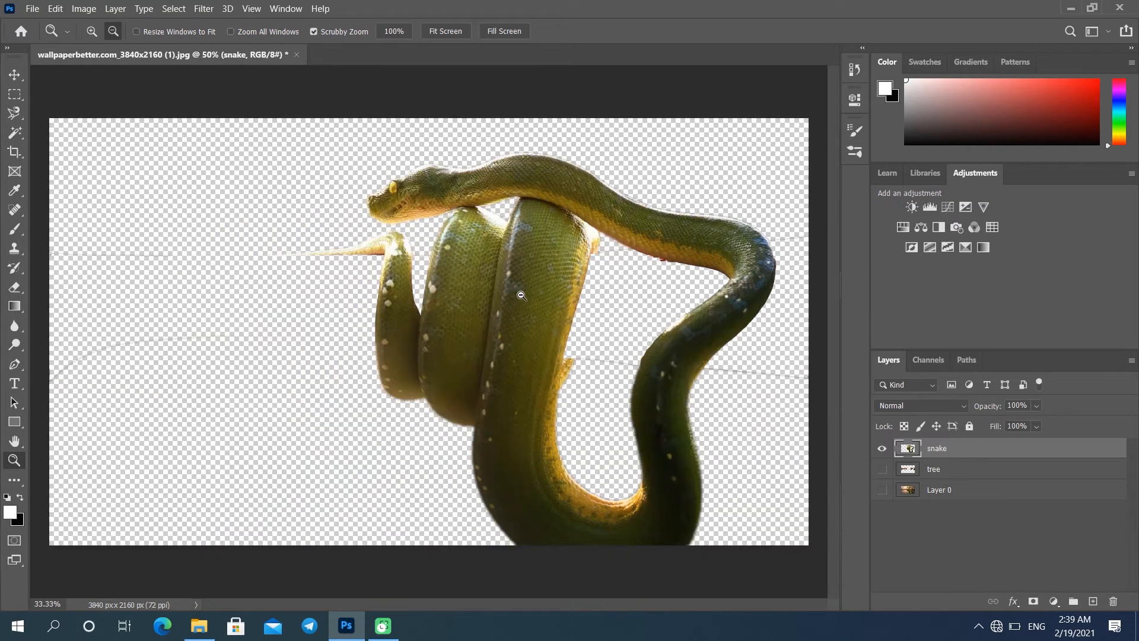
{"action": "key", "text": "ctrl+z"}
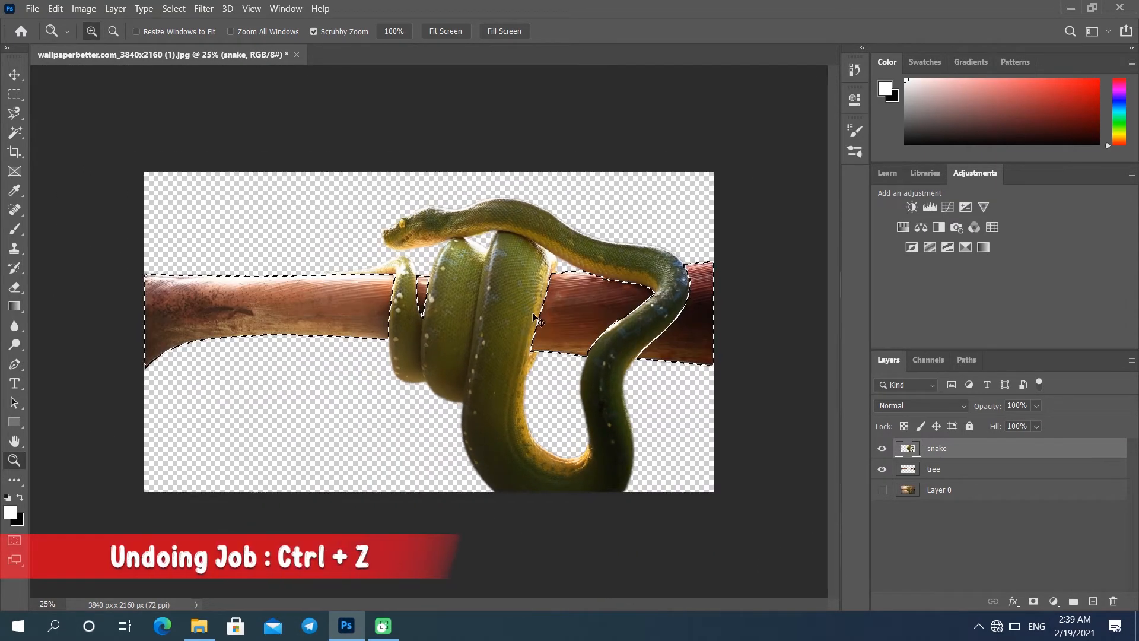
{"action": "key", "text": "ctrl+z"}
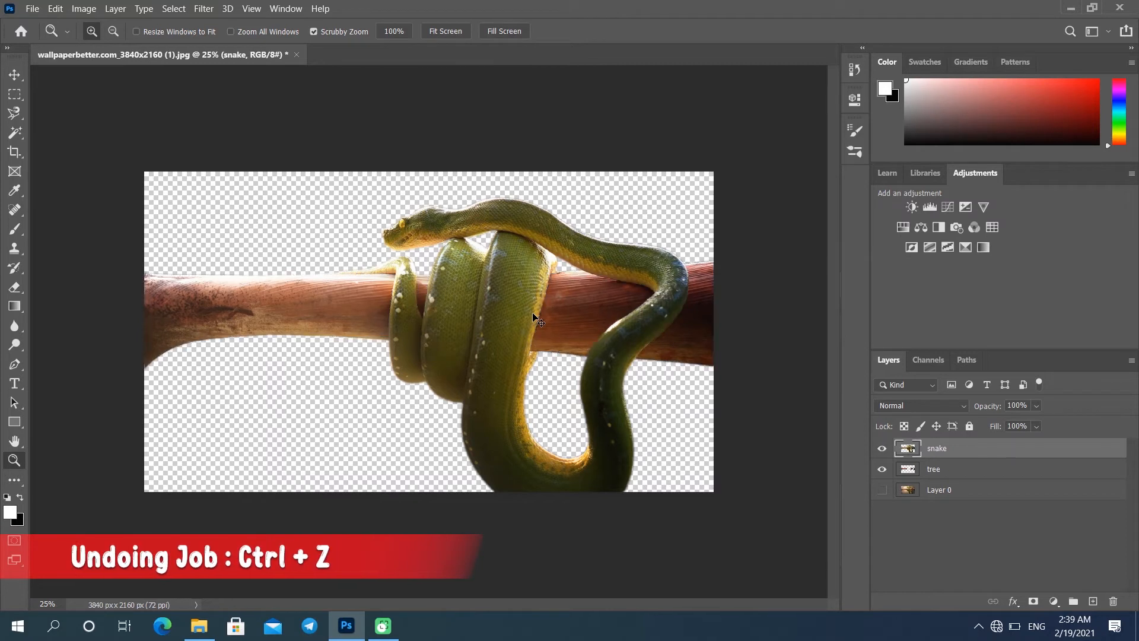
Load the tree layer's outline as a selection and clear that area from the tree layer
{"action": "left_click", "coordinate": [905, 474], "text": "ctrl"}
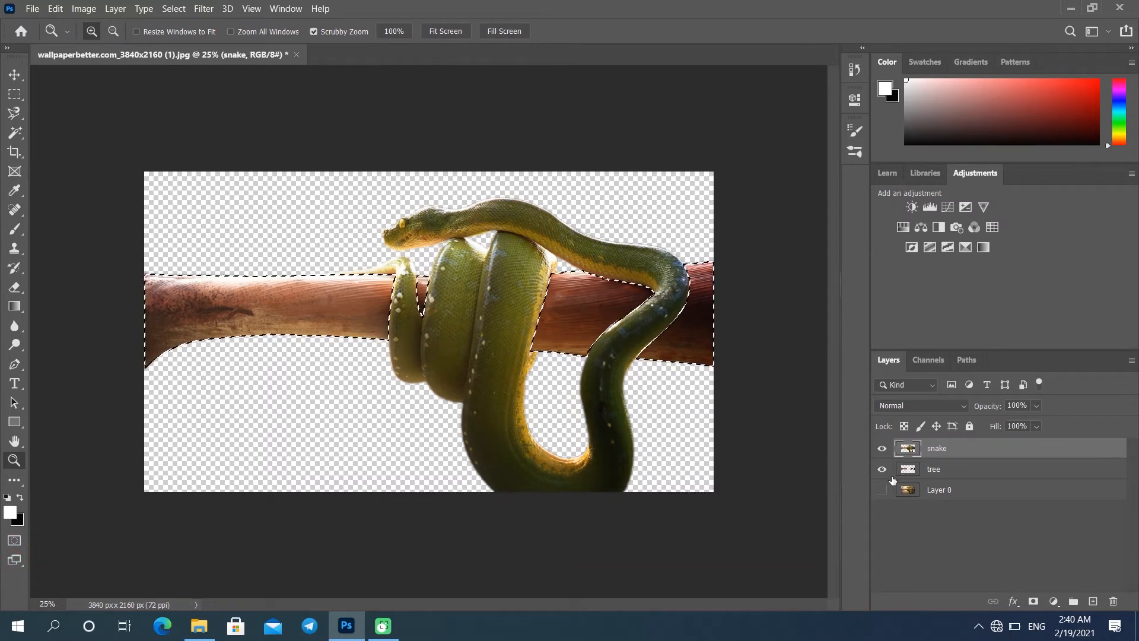
{"action": "left_click", "coordinate": [927, 478]}
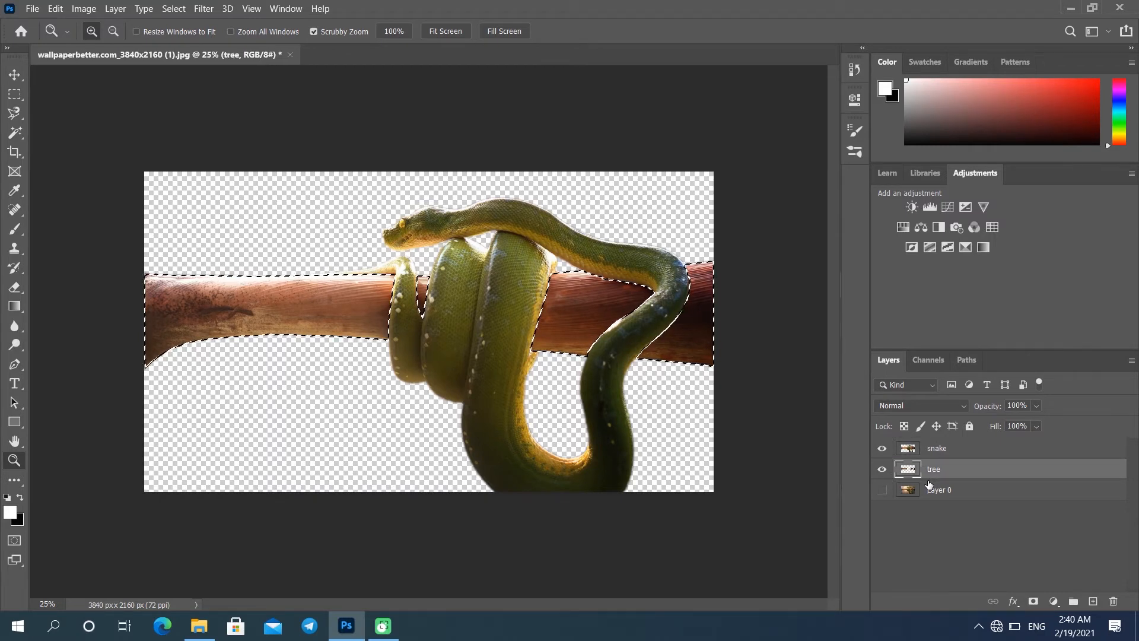
Make the snake layer active and feather the branch selection
{"action": "left_click", "coordinate": [937, 452]}
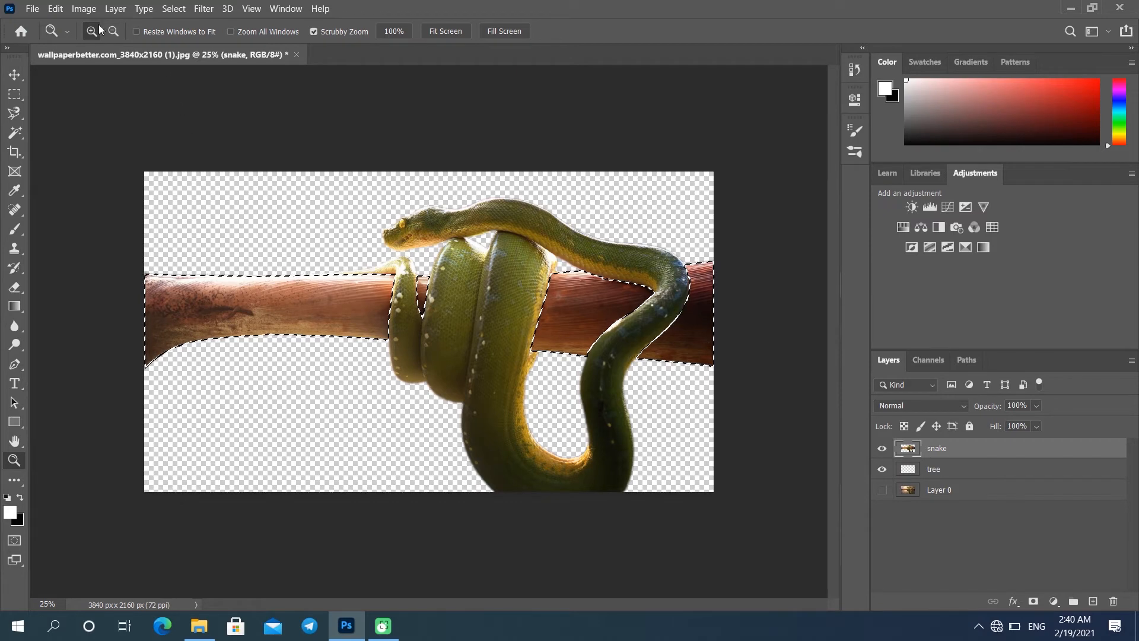
{"action": "left_click", "coordinate": [80, 12]}
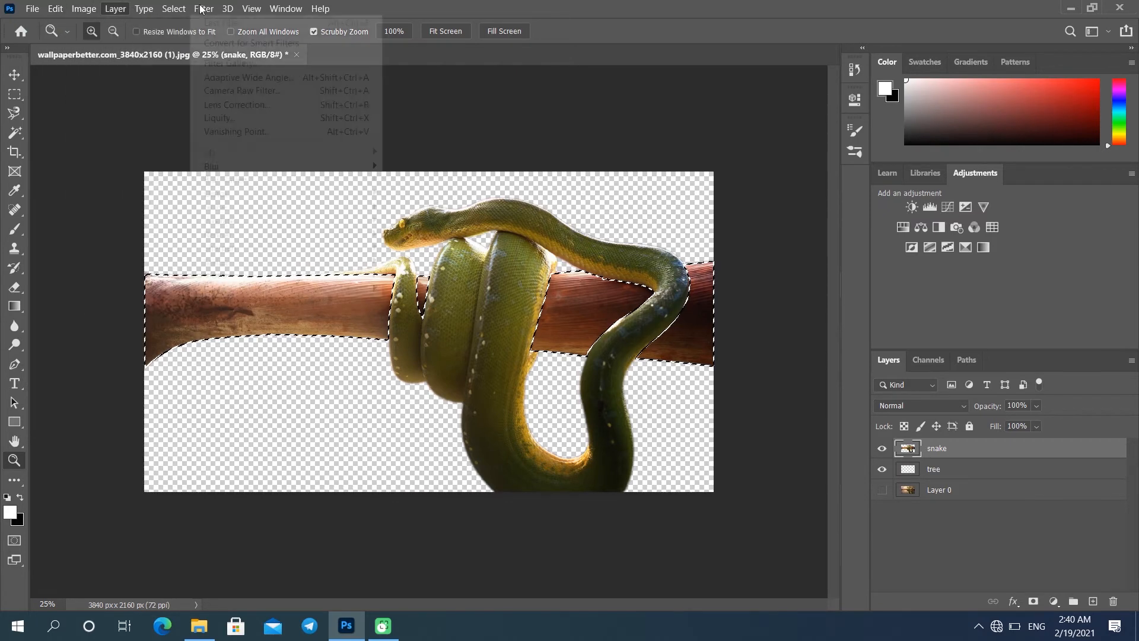
{"action": "left_click", "coordinate": [174, 8]}
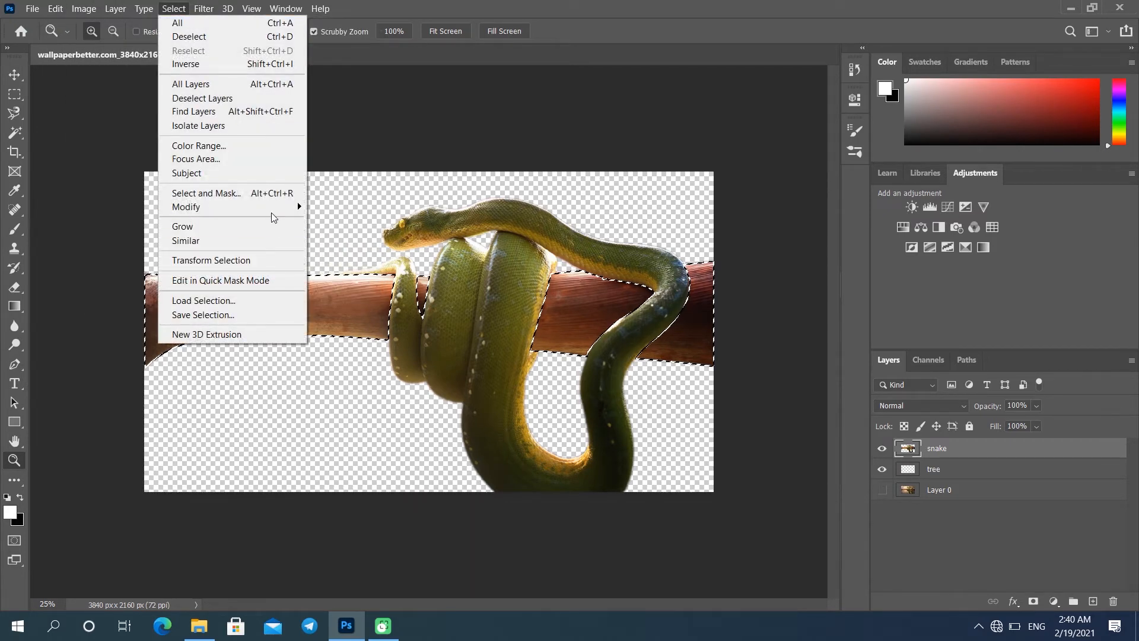
{"action": "mouse_move", "coordinate": [274, 208]}
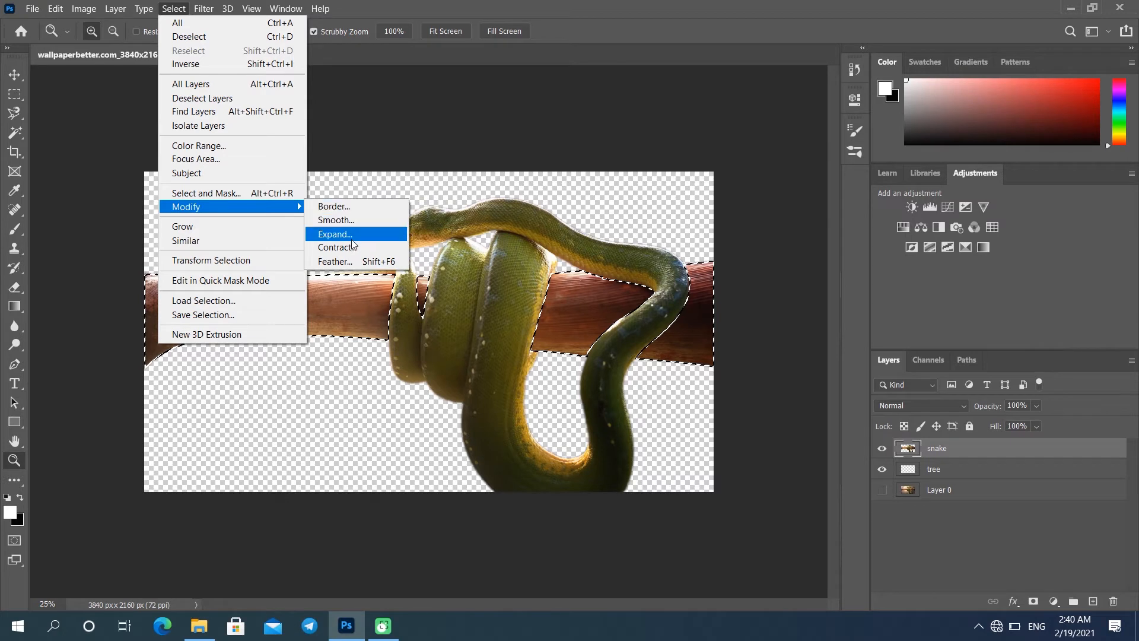
{"action": "left_click", "coordinate": [341, 261]}
{"action": "left_click", "coordinate": [626, 195]}
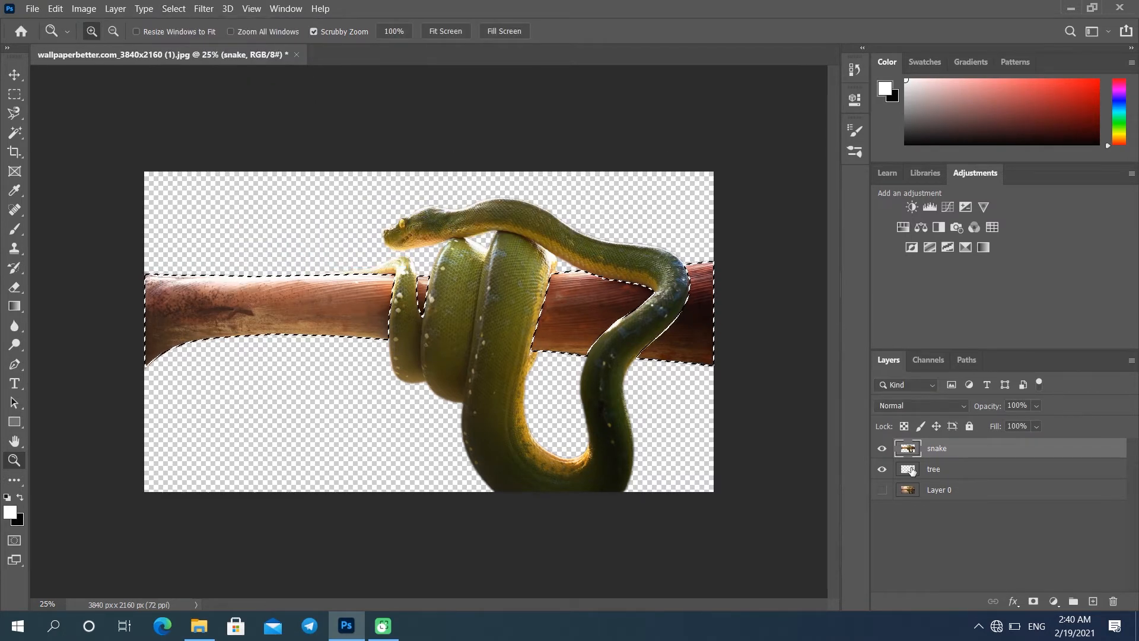
Copy the feathered branch from the snake layer onto a new layer named "tree", and reselect the snake layer with the empty tree layer hidden
{"action": "key", "text": "ctrl+j"}
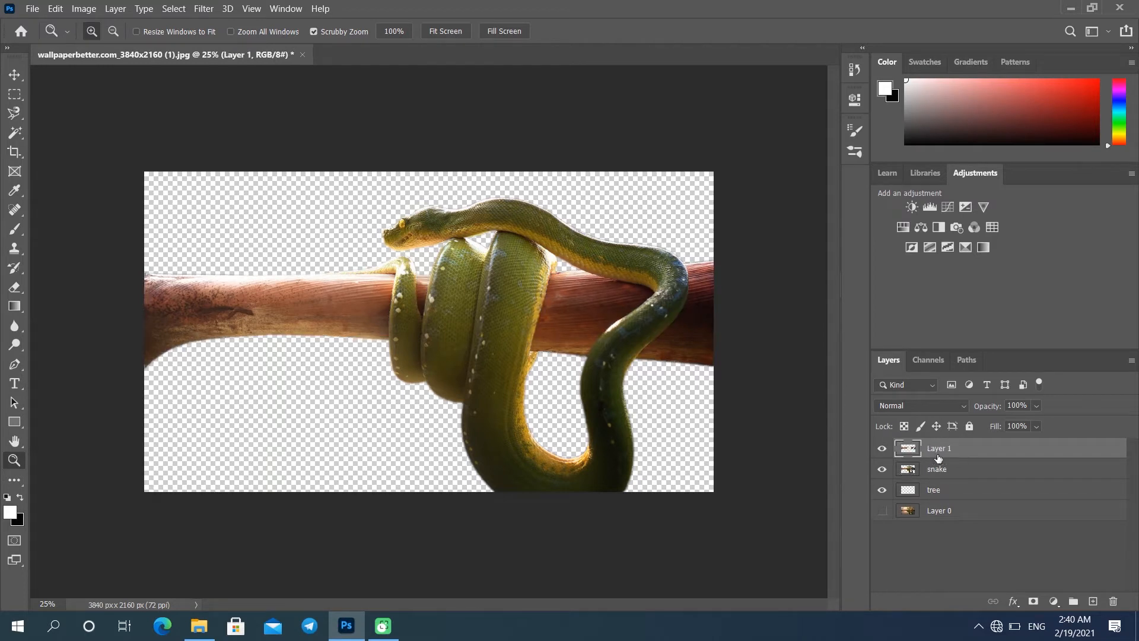
{"action": "double_click", "coordinate": [938, 456]}
{"action": "type", "text": "tree"}
{"action": "key", "text": "Return"}
{"action": "left_click", "coordinate": [936, 477]}
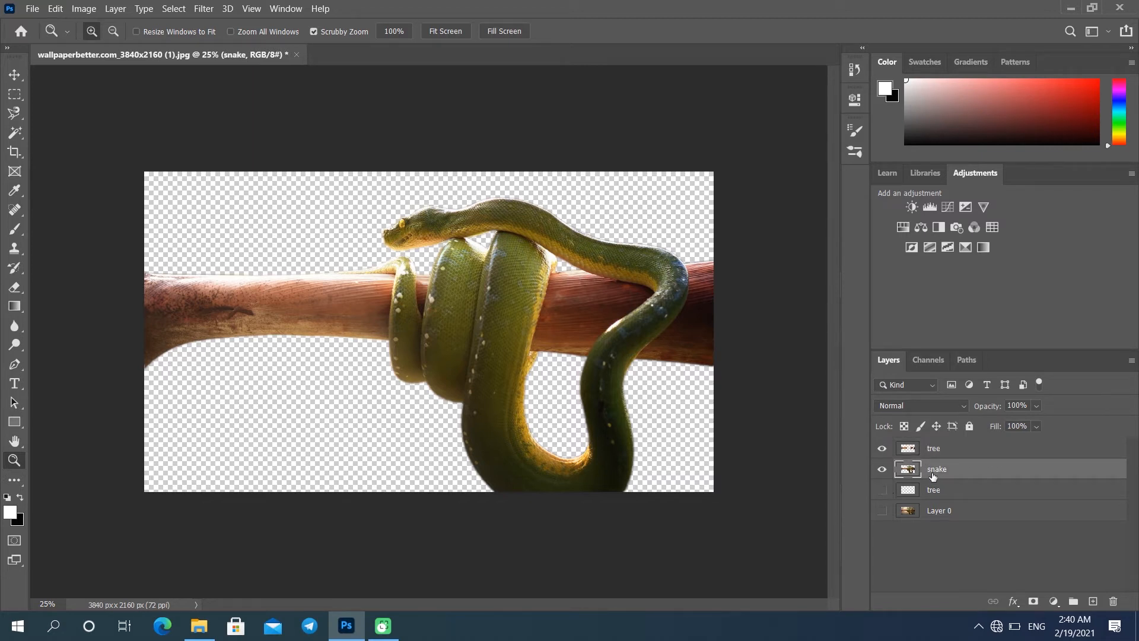
Load the tree layer's outline as a selection and delete that area from the snake layer, hiding the filled tree layer
{"action": "left_click", "coordinate": [910, 451], "text": "ctrl"}
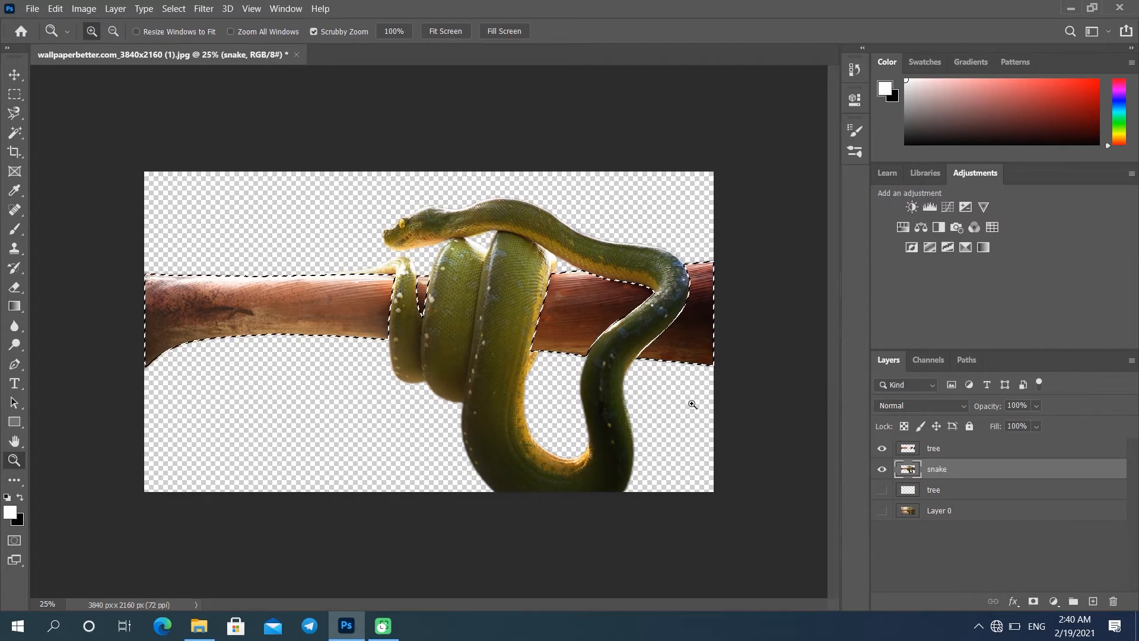
{"action": "left_click", "coordinate": [883, 448]}
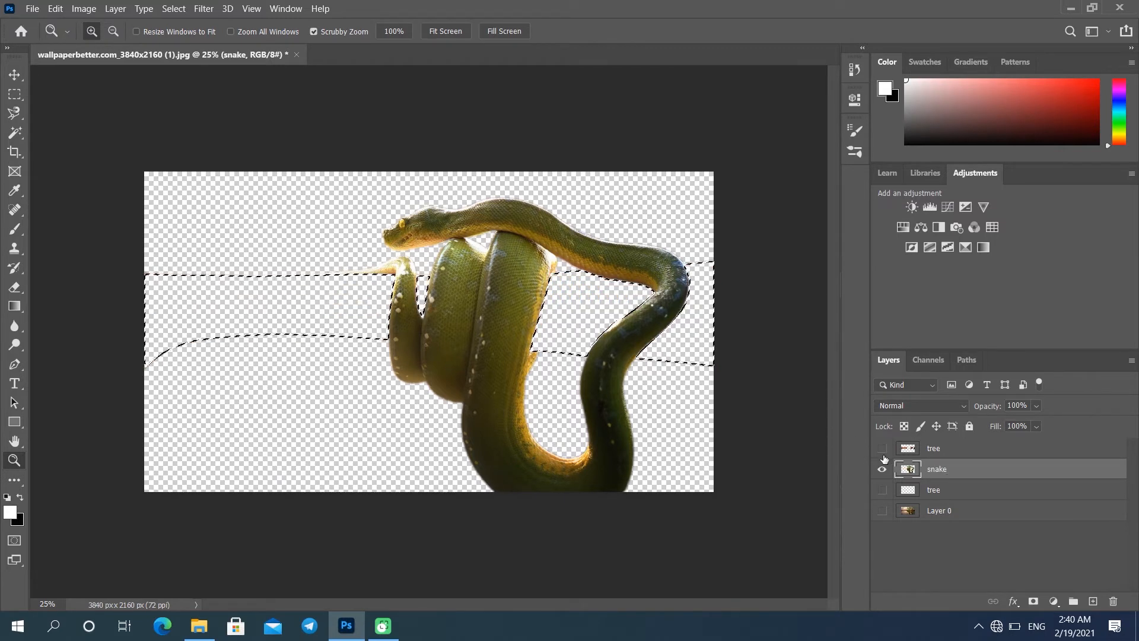
{"action": "left_click", "coordinate": [924, 494]}
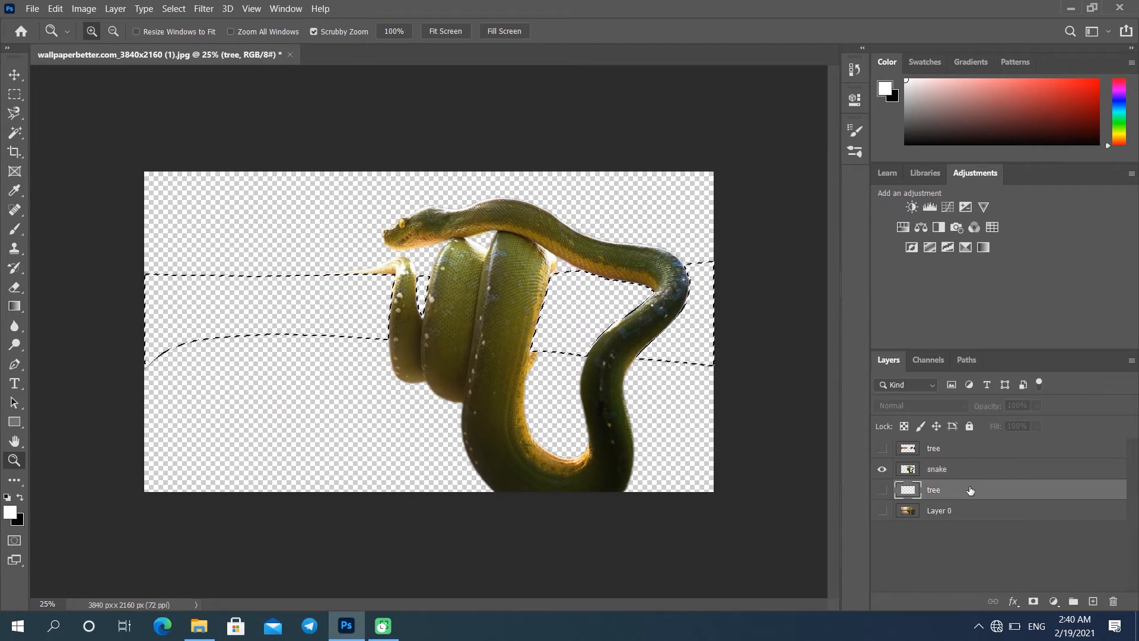
{"action": "left_click", "coordinate": [1071, 549]}
Compare the snake cutout with the original Layer 0 image by toggling visibility, and hide both layers
{"action": "left_click", "coordinate": [897, 516]}
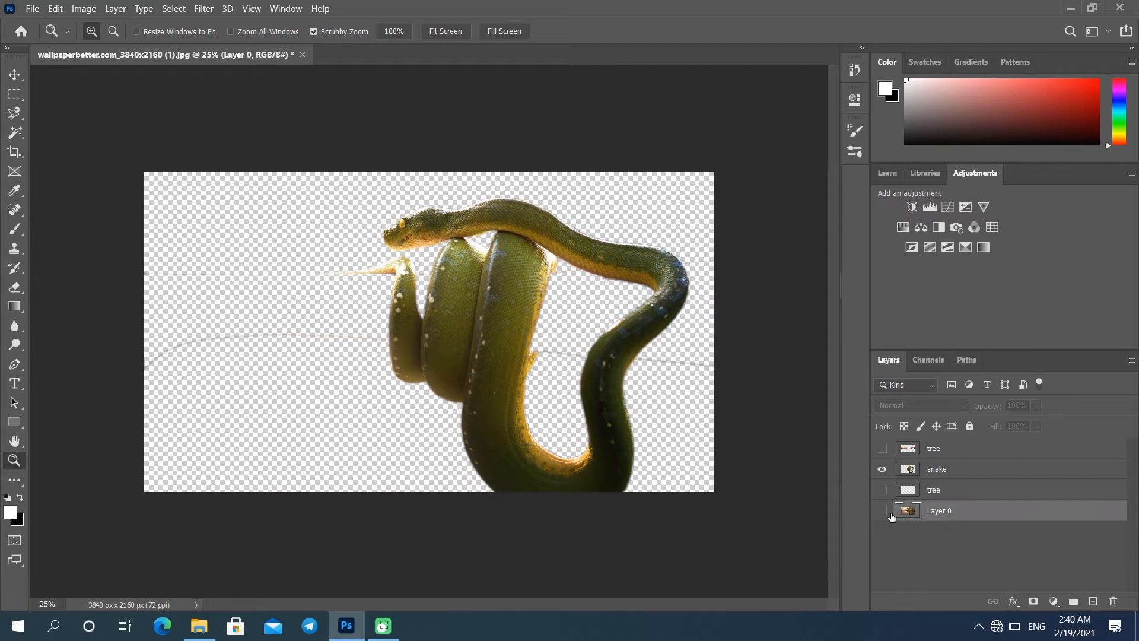
{"action": "left_click", "coordinate": [882, 510]}
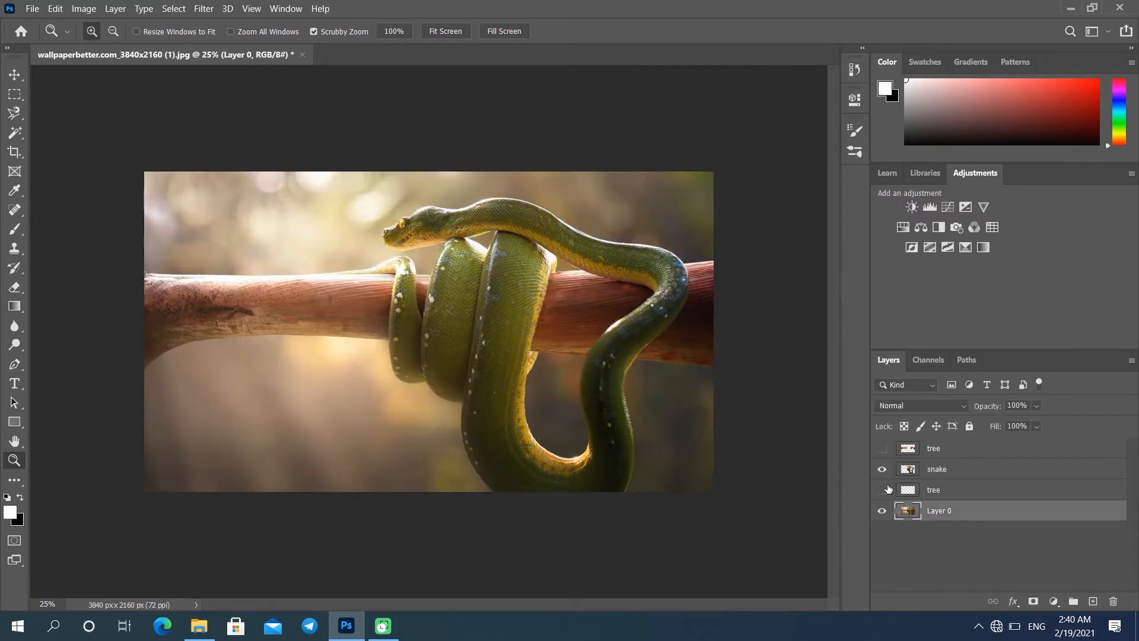
{"action": "left_click", "coordinate": [882, 510]}
{"action": "left_click", "coordinate": [883, 470]}
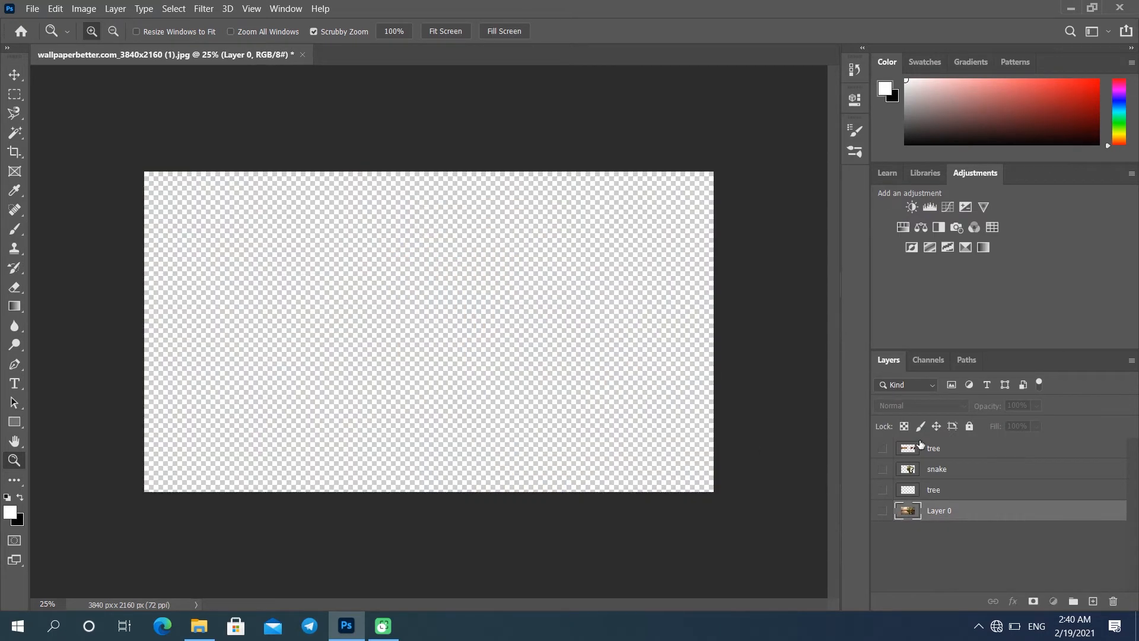
Move the filled tree layer below the snake layer and toggle the tree and snake layers' visibility to check them
{"action": "left_click_drag", "start_coordinate": [908, 448], "coordinate": [897, 483]}
{"action": "left_click", "coordinate": [882, 469]}
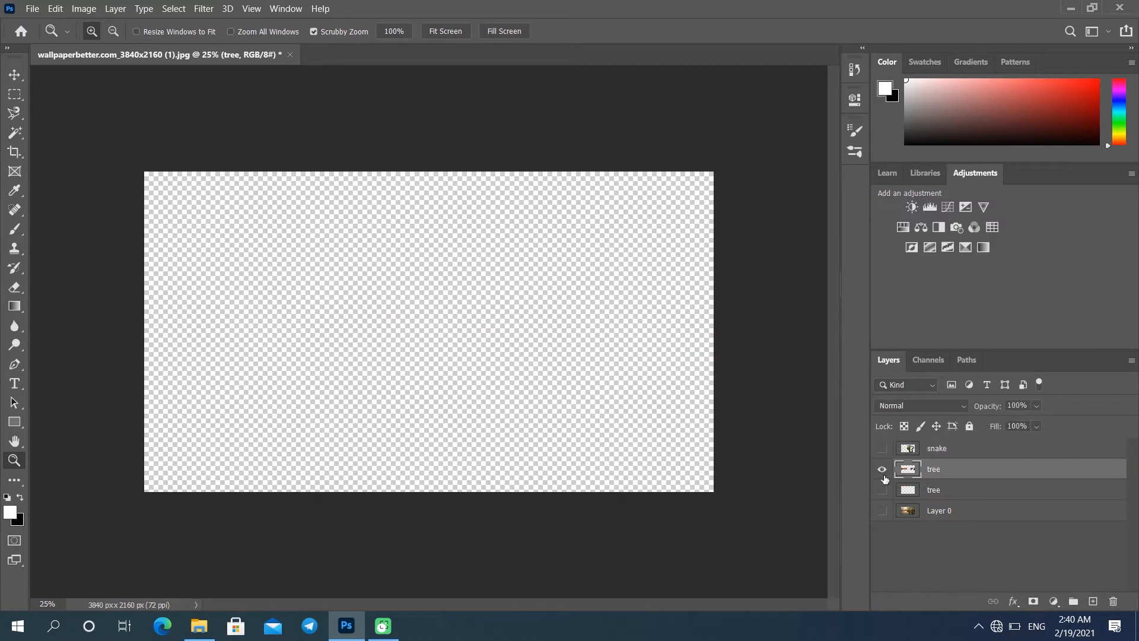
{"action": "left_click", "coordinate": [882, 469]}
{"action": "left_click", "coordinate": [882, 449]}
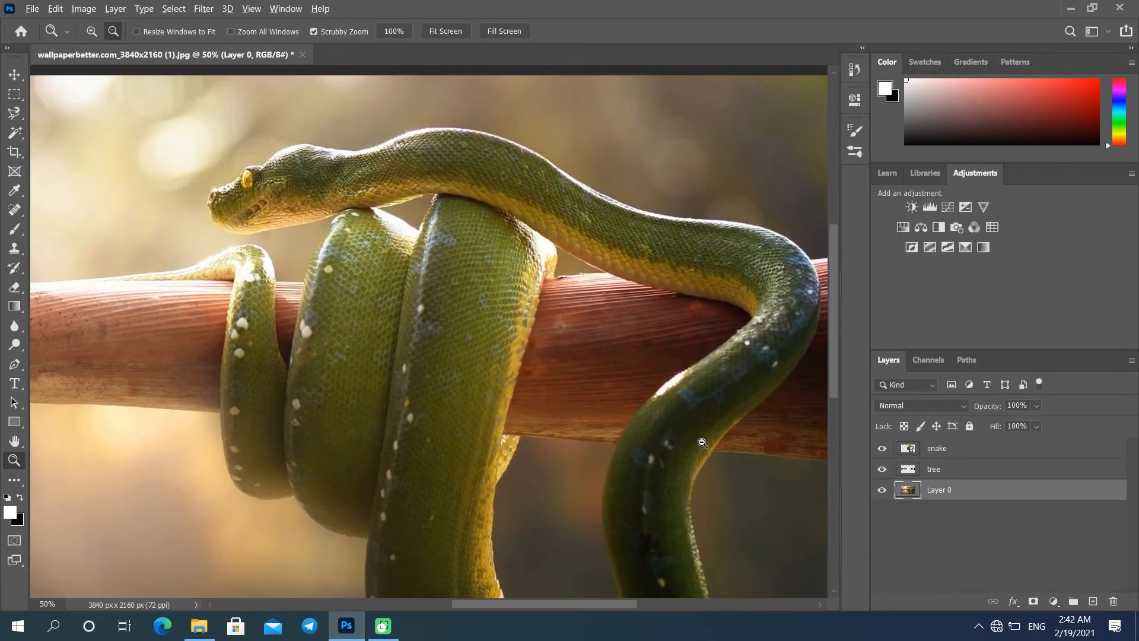
Undock the Layers panel over the canvas and lengthen it to show the whole layer stack
{"action": "left_click", "coordinate": [475, 258], "text": "alt"}
{"action": "left_click", "coordinate": [475, 258], "text": "alt"}
{"action": "left_click", "coordinate": [476, 258], "text": "alt"}
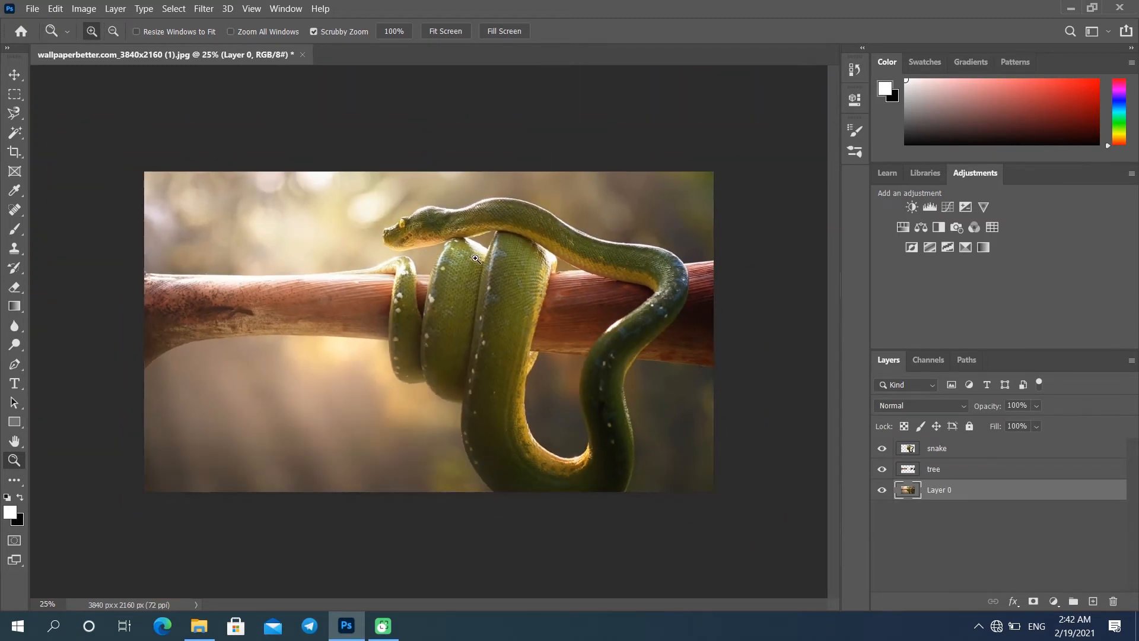
{"action": "left_click", "coordinate": [476, 258]}
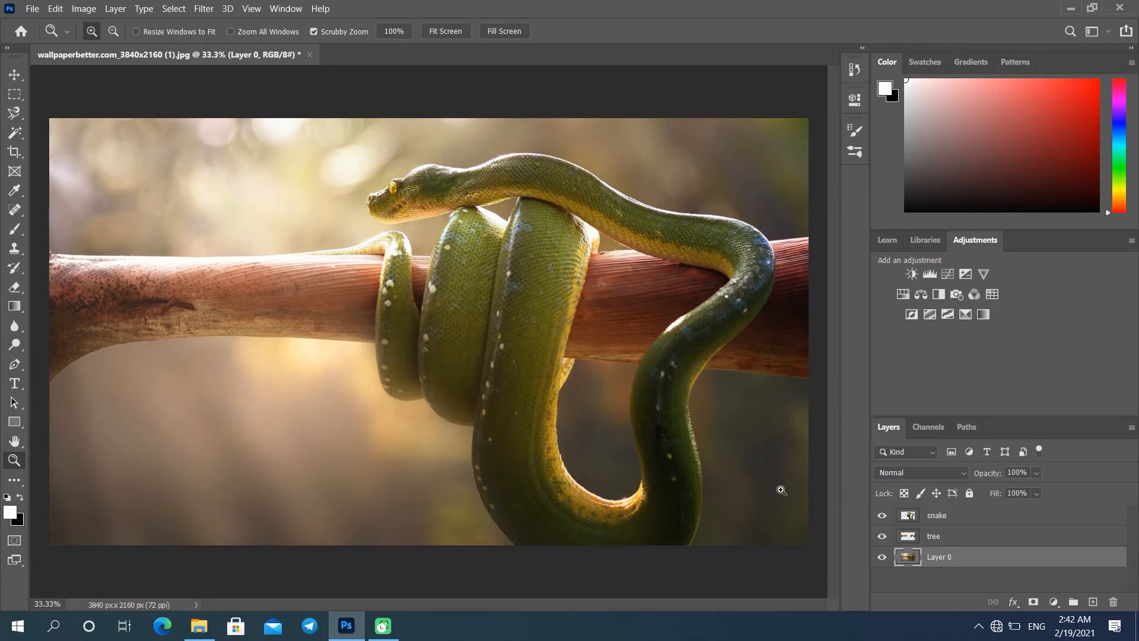
{"action": "left_click_drag", "start_coordinate": [1021, 448], "coordinate": [944, 140]}
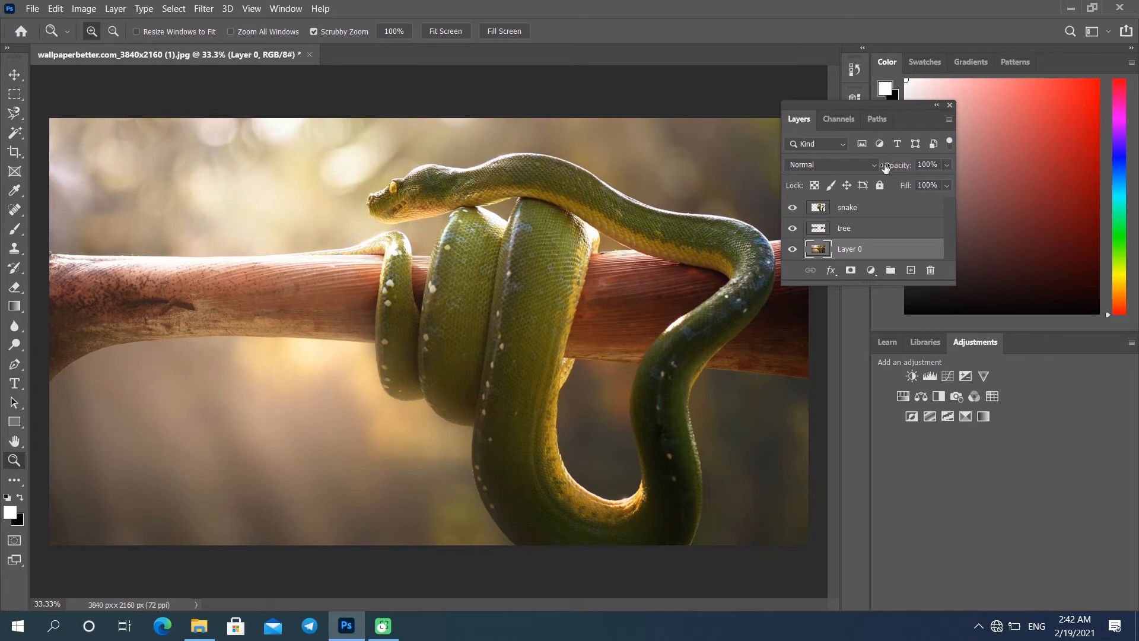
{"action": "left_click_drag", "start_coordinate": [865, 307], "coordinate": [864, 445]}
Add a Color Lookup adjustment layer above Layer 0 and set its 3DLUT file to Moonlight.3DL
{"action": "left_click", "coordinate": [854, 432]}
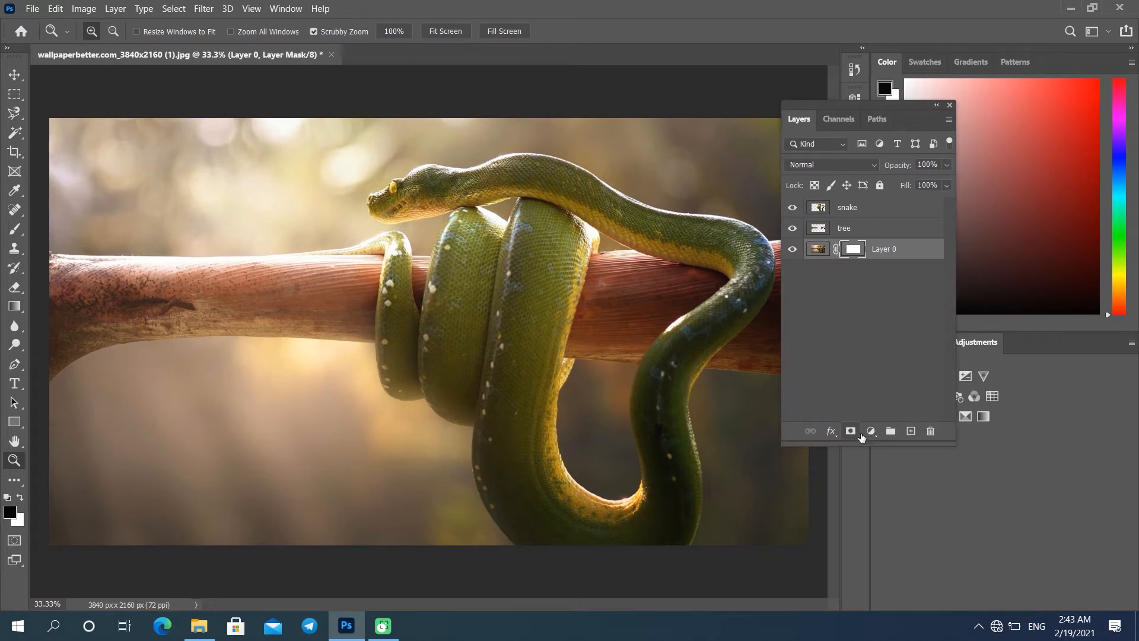
{"action": "key", "text": "ctrl+z"}
{"action": "left_click", "coordinate": [871, 431]}
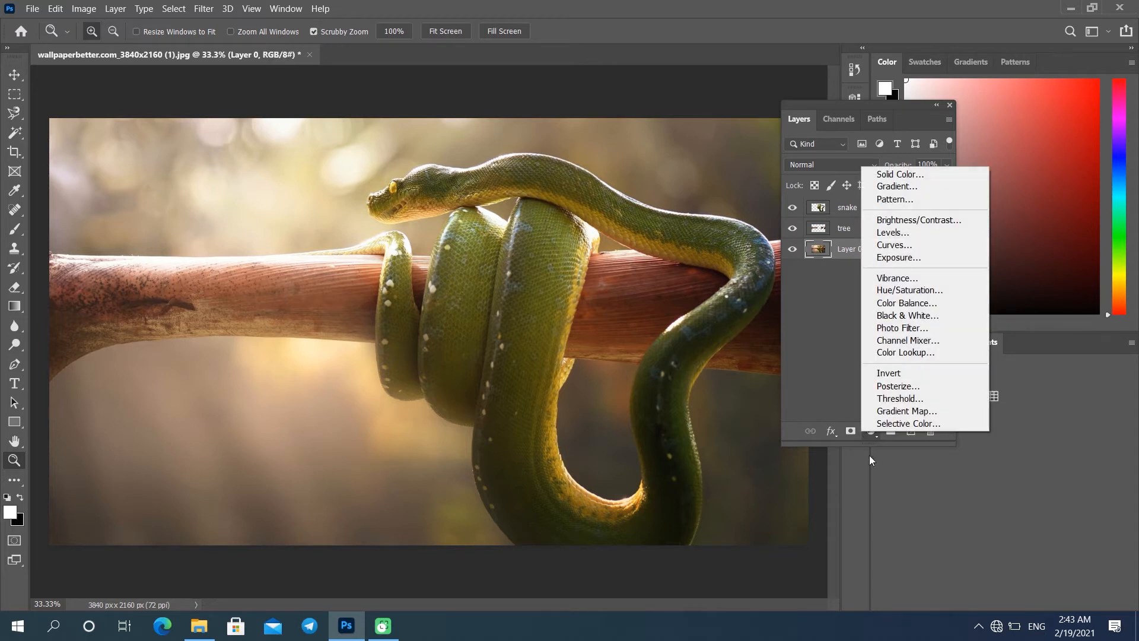
{"action": "left_click", "coordinate": [928, 353]}
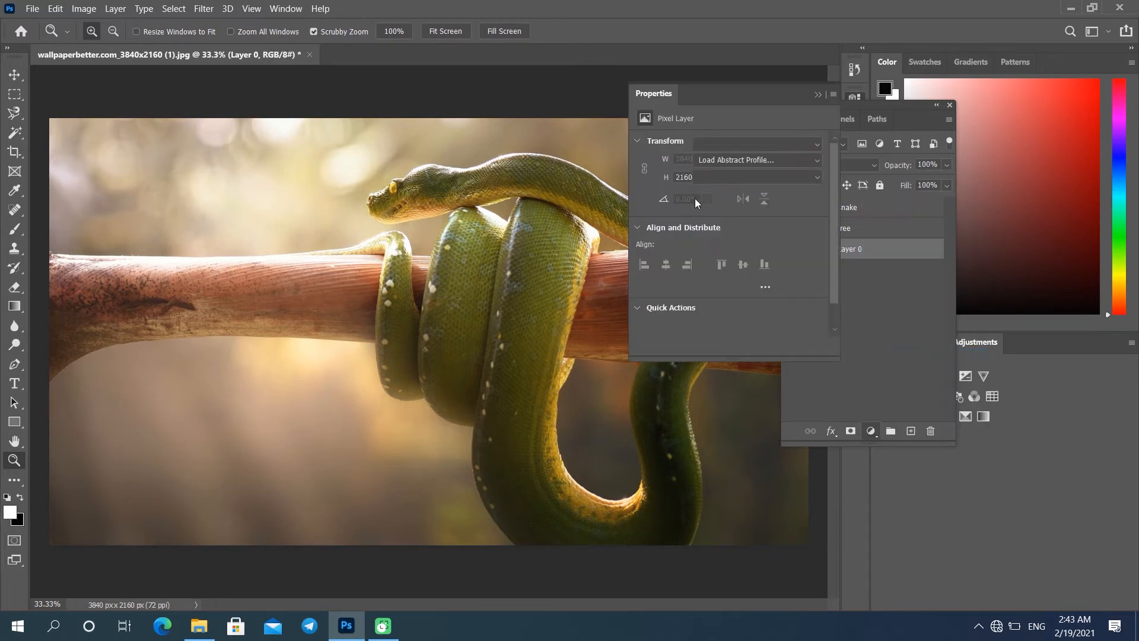
{"action": "left_click", "coordinate": [754, 166]}
{"action": "left_click", "coordinate": [756, 149]}
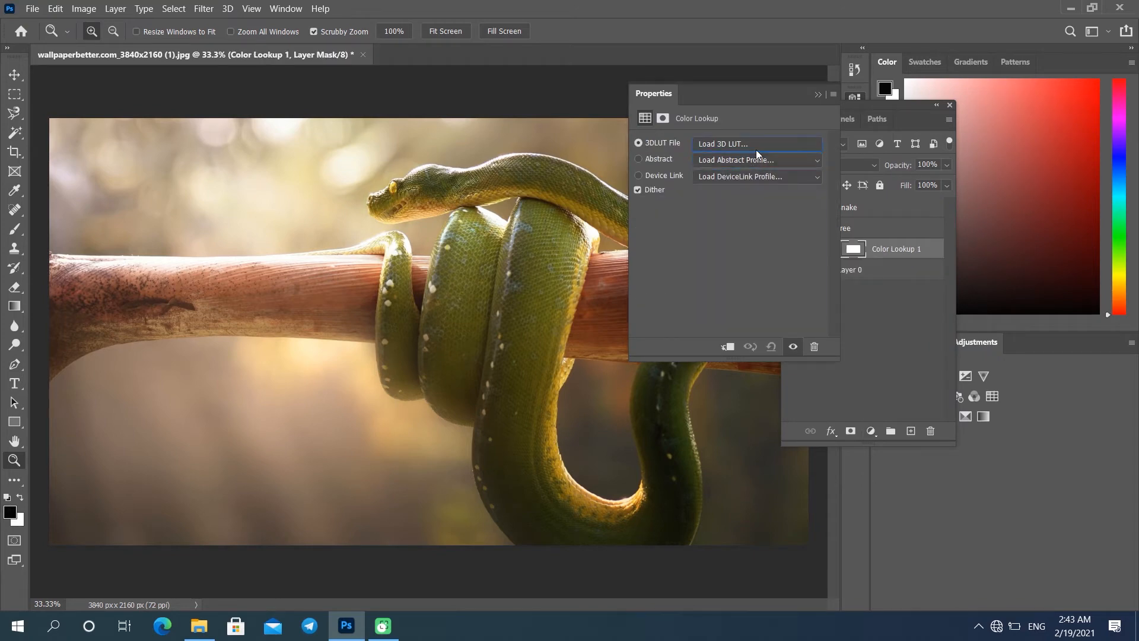
{"action": "left_click", "coordinate": [750, 147]}
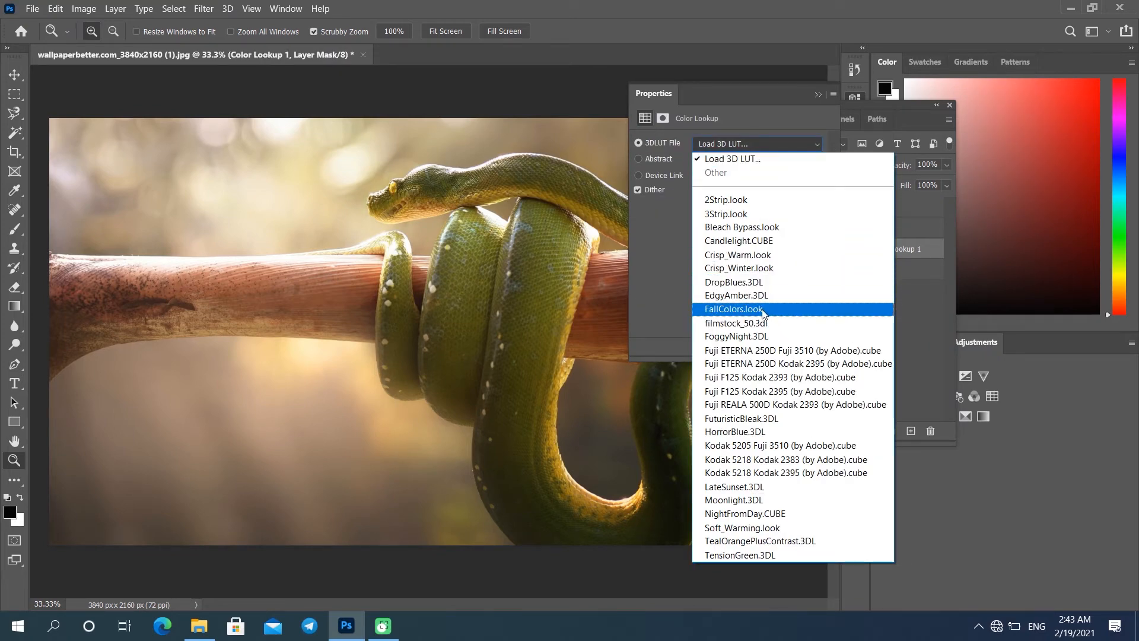
{"action": "left_click", "coordinate": [750, 500]}
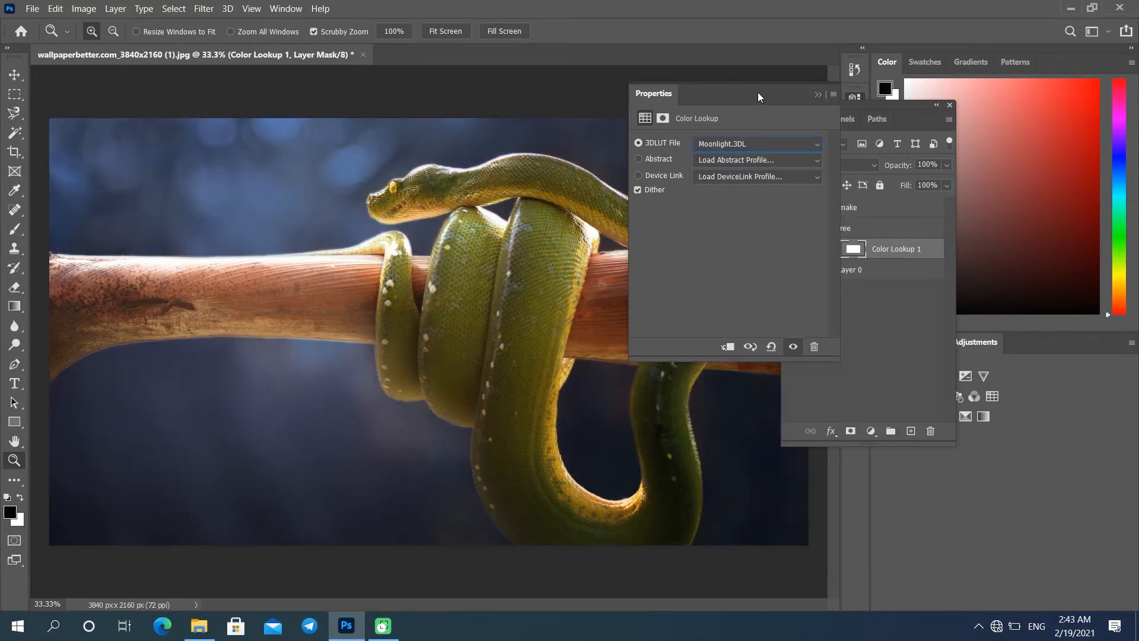
Dock the Layers panel back in the panel column and adjust the Color Lookup layer's opacity
{"action": "left_click", "coordinate": [818, 95]}
{"action": "left_click_drag", "start_coordinate": [853, 106], "coordinate": [1020, 323]}
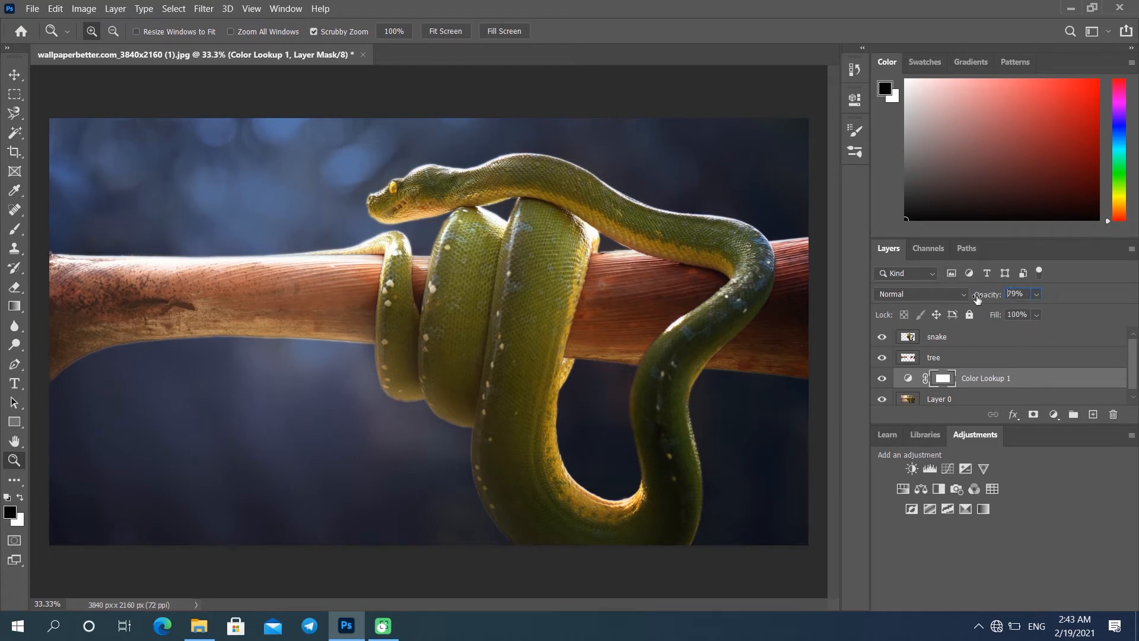
{"action": "mouse_move", "coordinate": [994, 298]}
{"action": "left_mouse_down"}
{"action": "mouse_move", "coordinate": [965, 298]}
{"action": "mouse_move", "coordinate": [992, 303]}
{"action": "left_mouse_up"}
{"action": "key", "text": "x"}
Add a Curves adjustment clipped to the tree layer and pull its RGB midtones down to darken the branch
{"action": "left_click", "coordinate": [889, 363]}
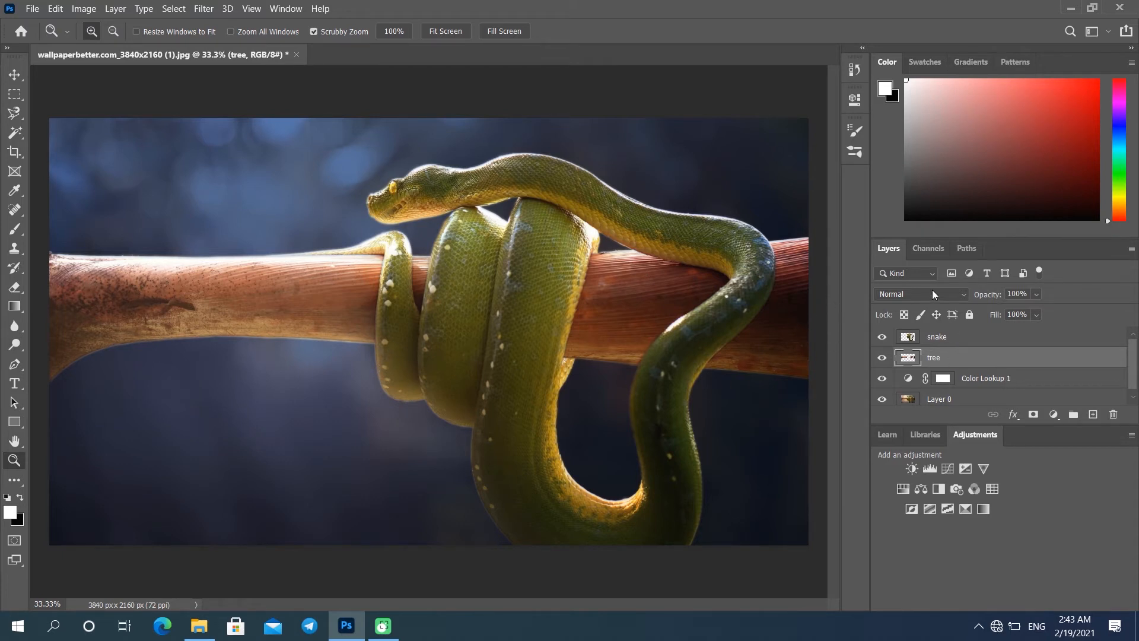
{"action": "left_click", "coordinate": [947, 468]}
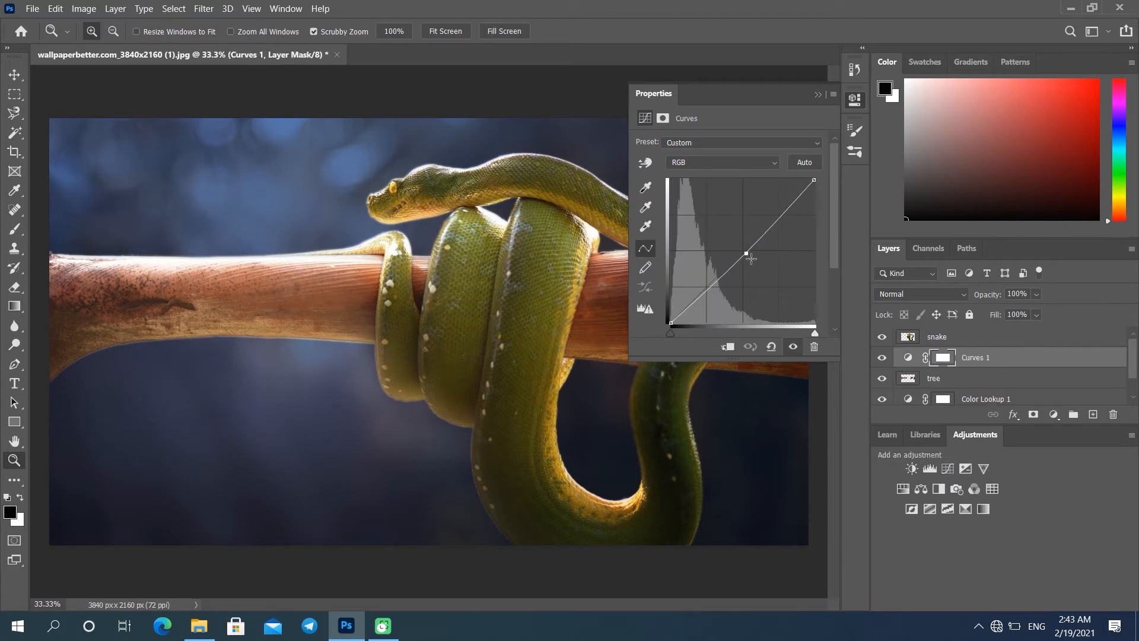
{"action": "left_click_drag", "start_coordinate": [746, 253], "coordinate": [759, 268]}
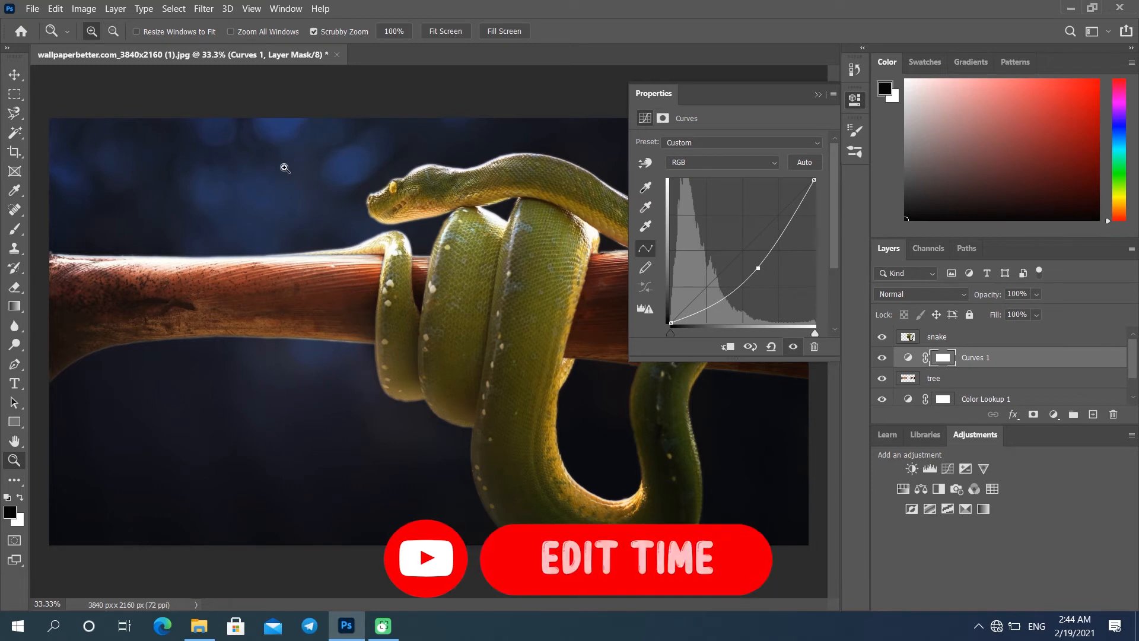
{"action": "left_click", "coordinate": [731, 349]}
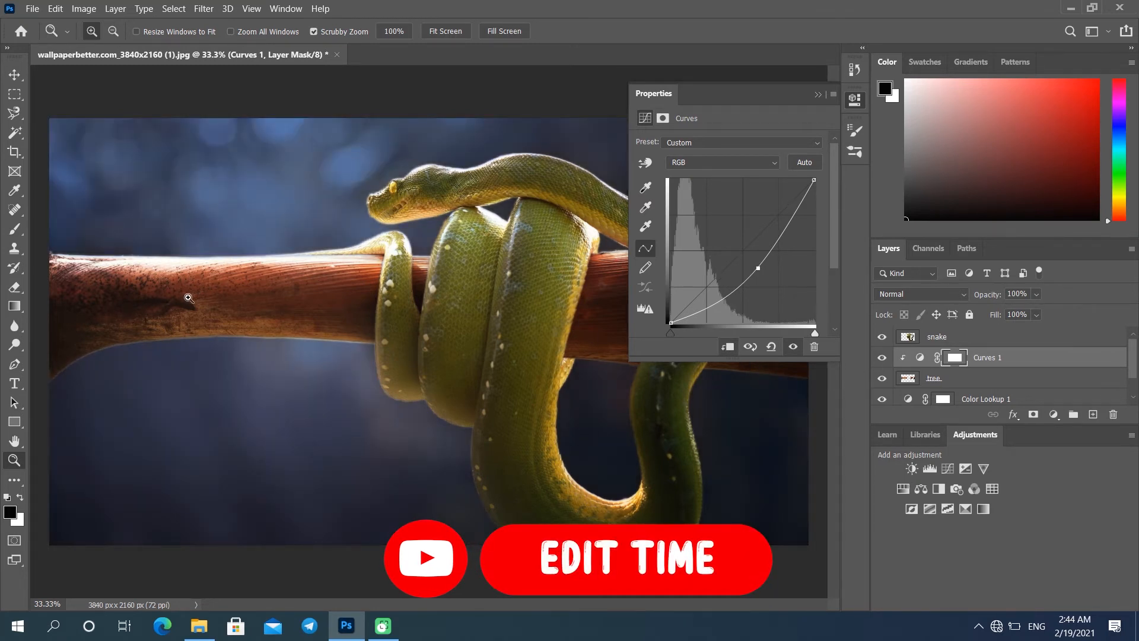
{"action": "mouse_move", "coordinate": [757, 270]}
{"action": "left_mouse_down"}
{"action": "mouse_move", "coordinate": [776, 287]}
{"action": "mouse_move", "coordinate": [760, 269]}
{"action": "left_mouse_up"}
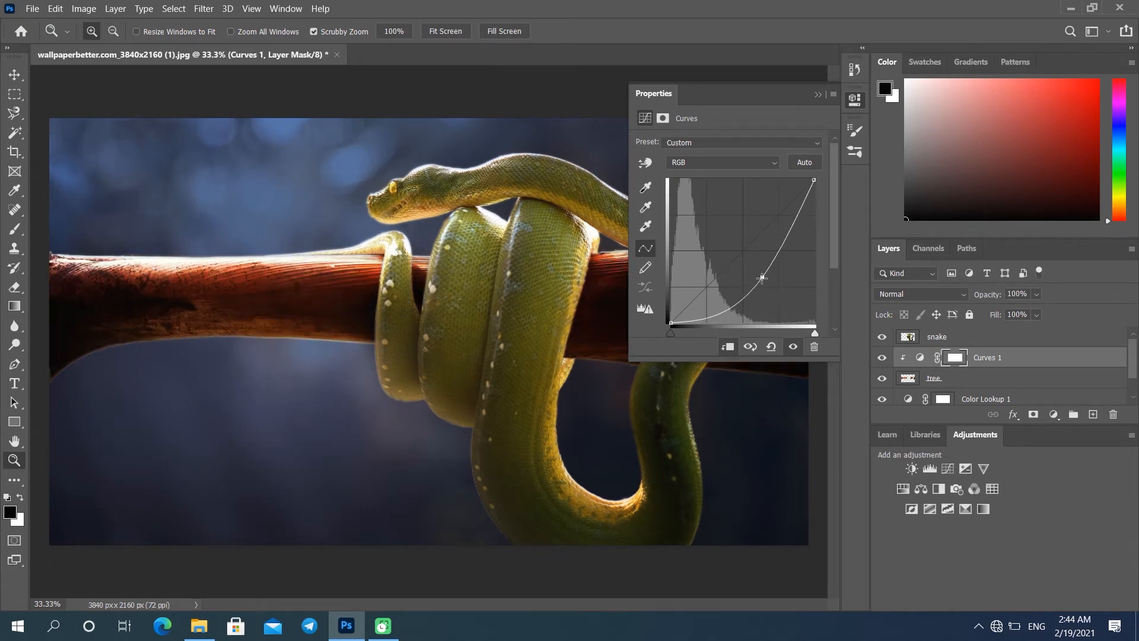
Duplicate the snake layer and convert the copy to a smart object
{"action": "left_click", "coordinate": [906, 340]}
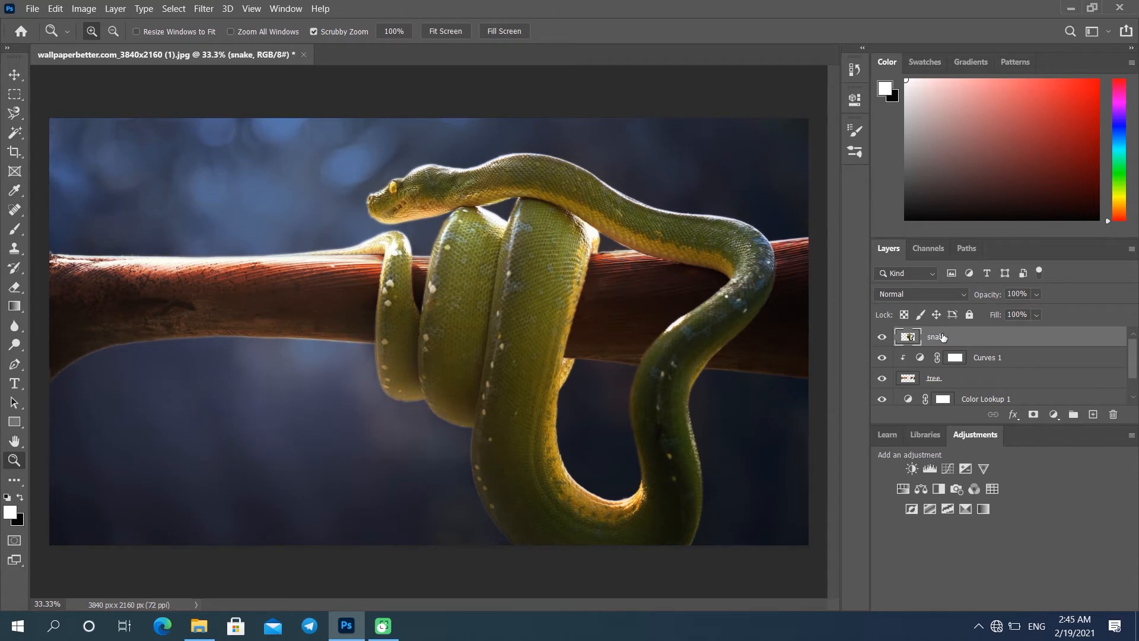
{"action": "key", "text": "ctrl+j"}
{"action": "left_click", "coordinate": [934, 298]}
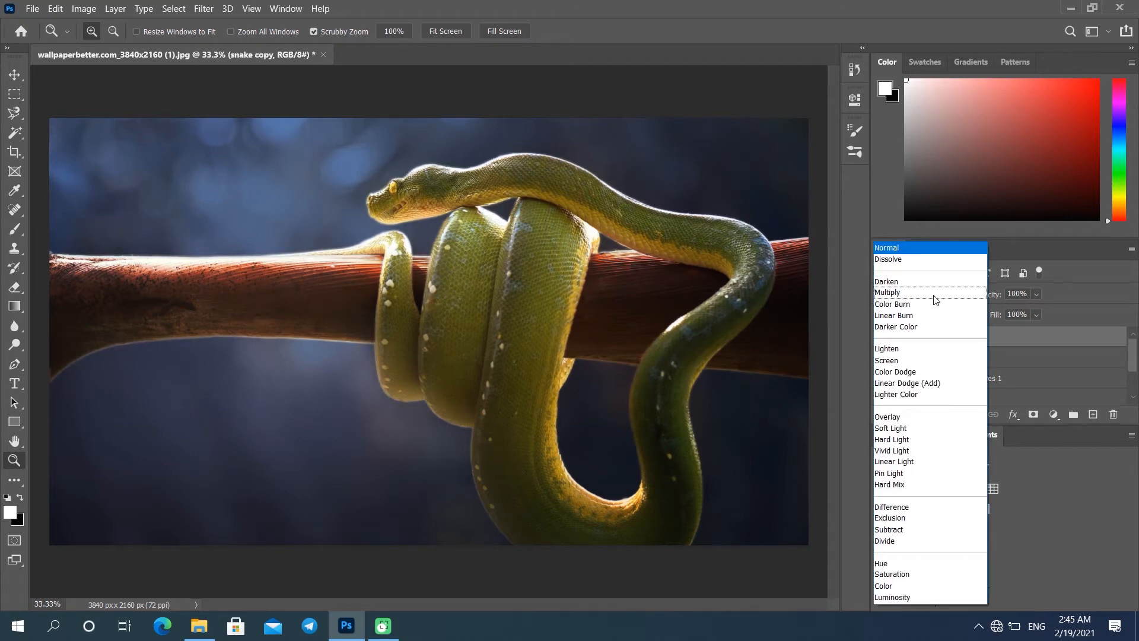
{"action": "left_click", "coordinate": [1032, 332]}
{"action": "right_click", "coordinate": [1031, 332]}
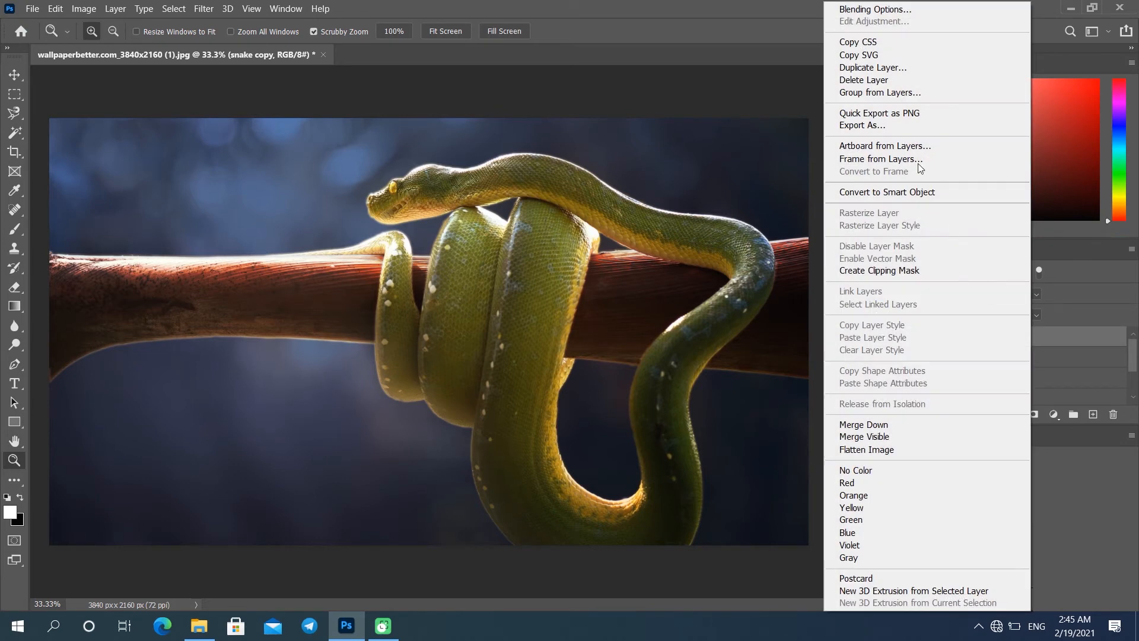
{"action": "left_click", "coordinate": [884, 195]}
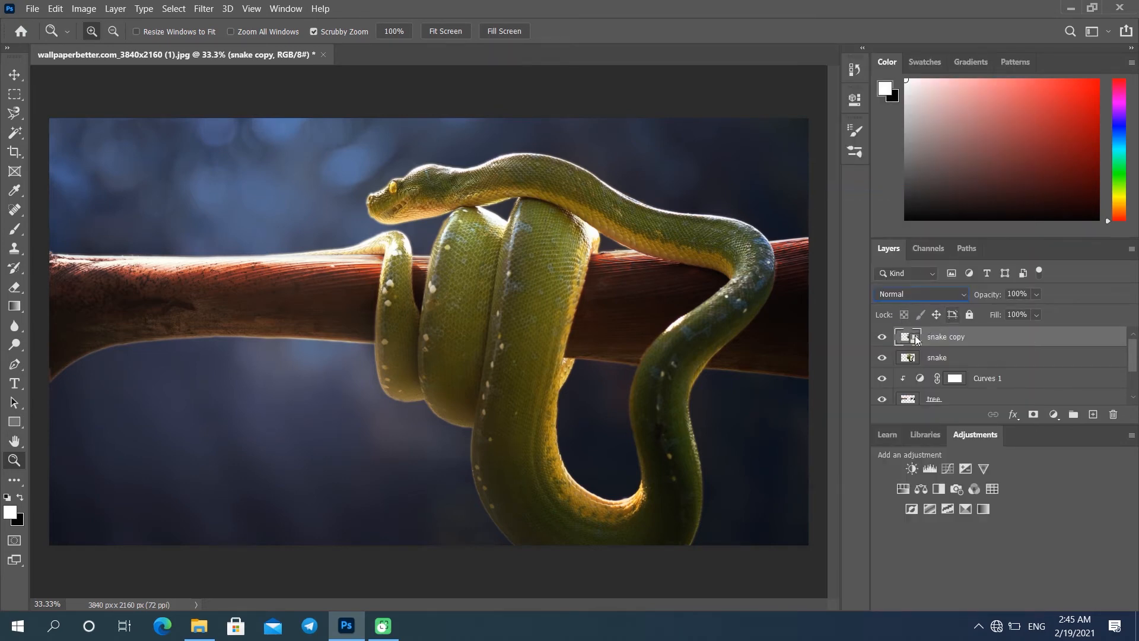
Set the snake copy's blend mode to Linear Dodge (Add) and apply a Gaussian Blur with a 5-pixel radius
{"action": "left_click", "coordinate": [932, 300]}
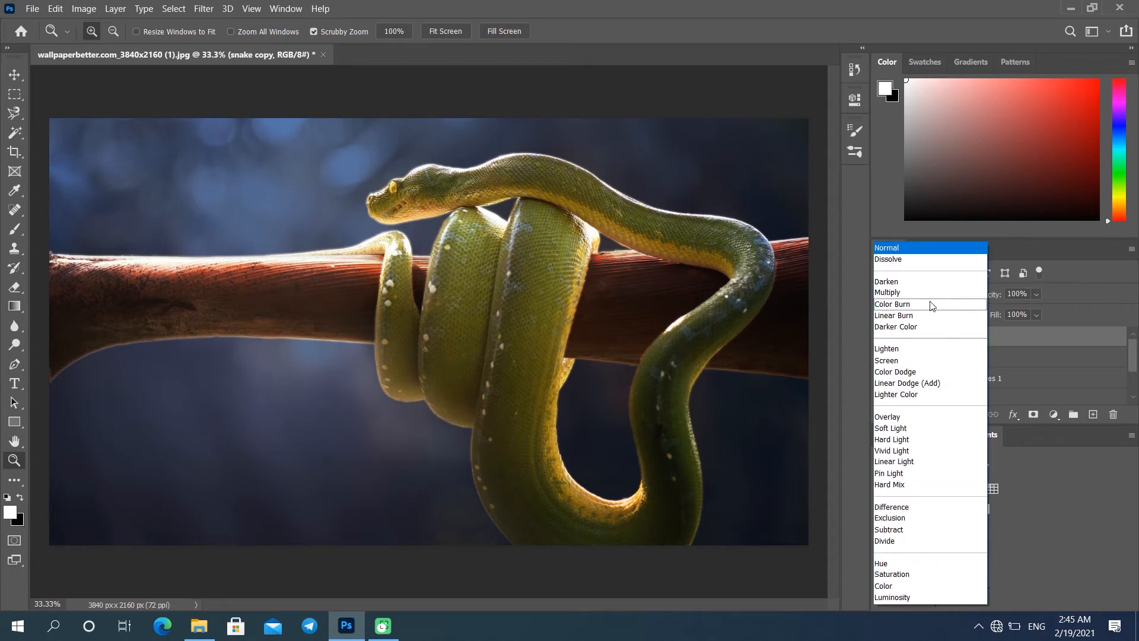
{"action": "left_click", "coordinate": [913, 383]}
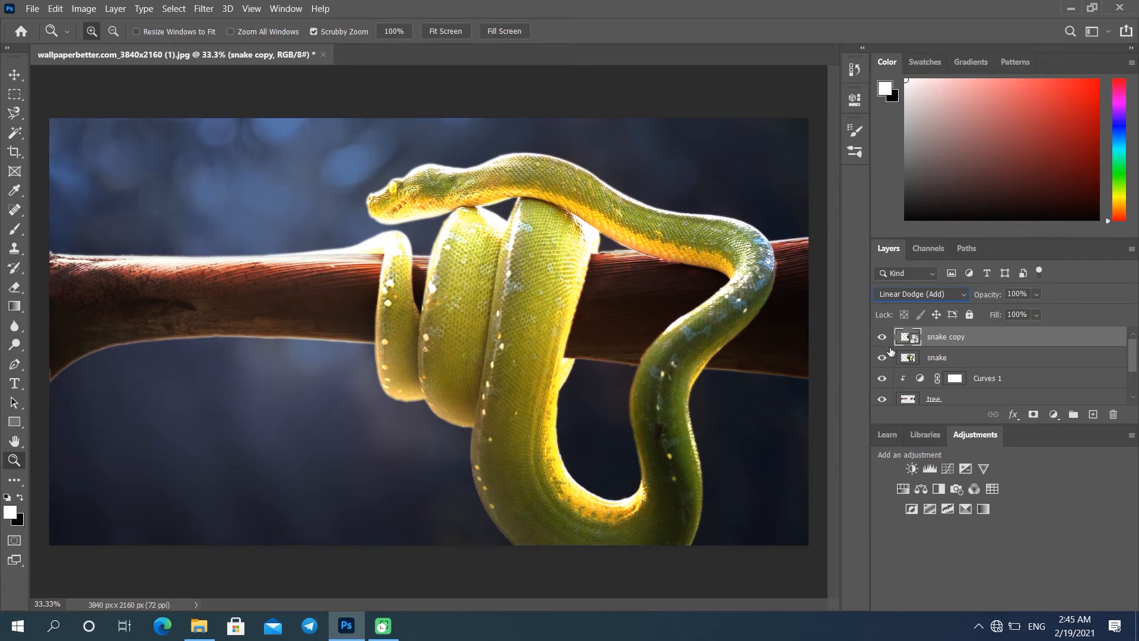
{"action": "left_click", "coordinate": [281, 9]}
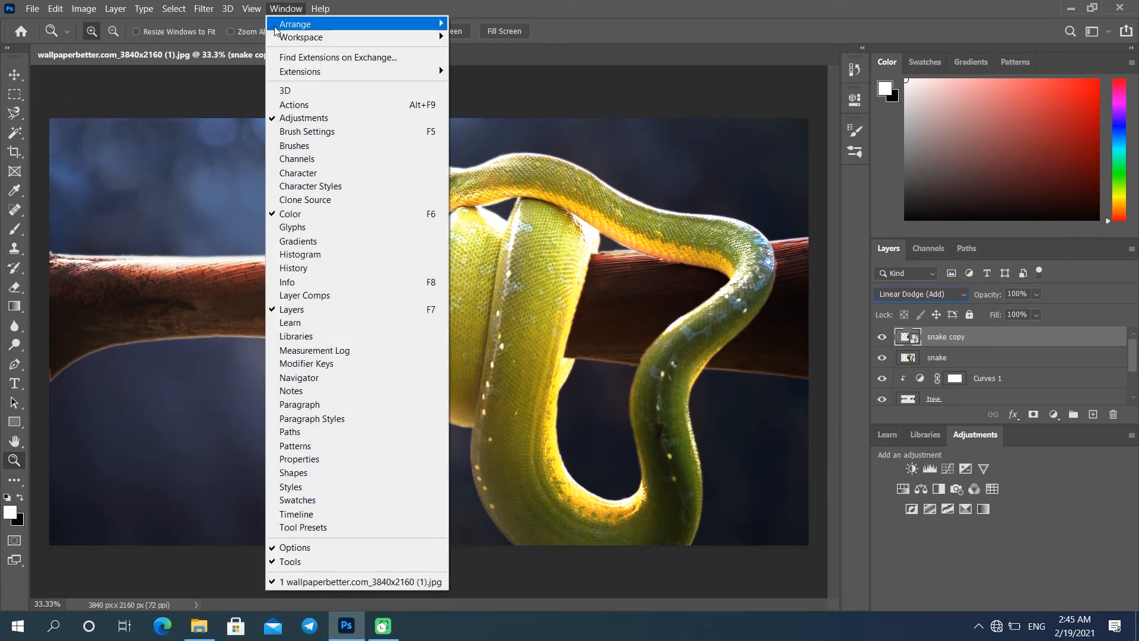
{"action": "mouse_move", "coordinate": [215, 12]}
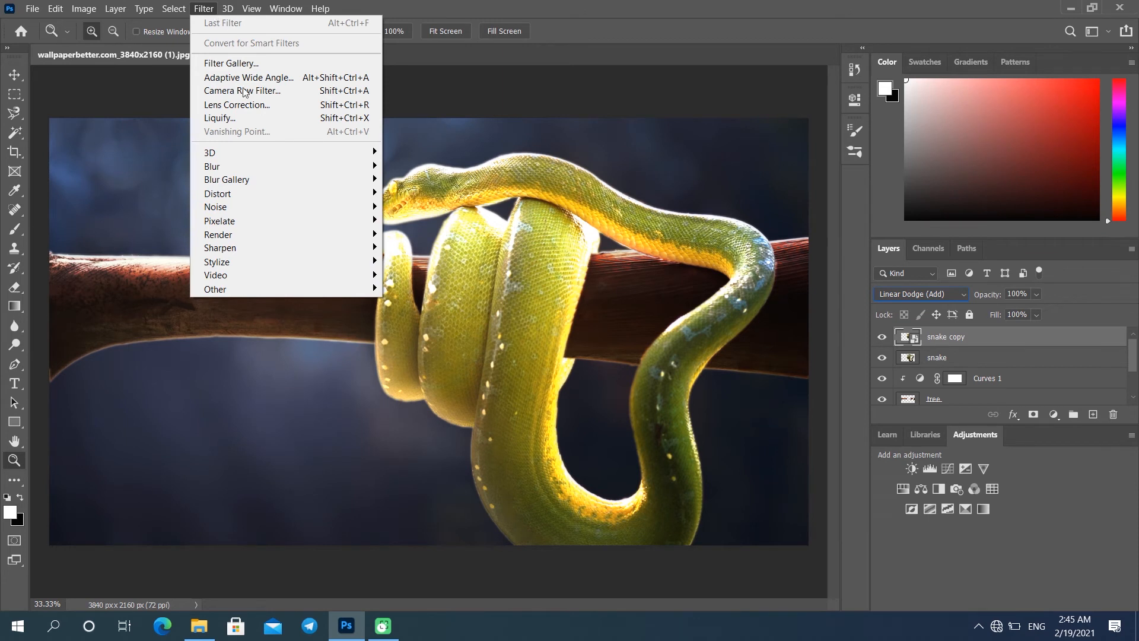
{"action": "mouse_move", "coordinate": [248, 183]}
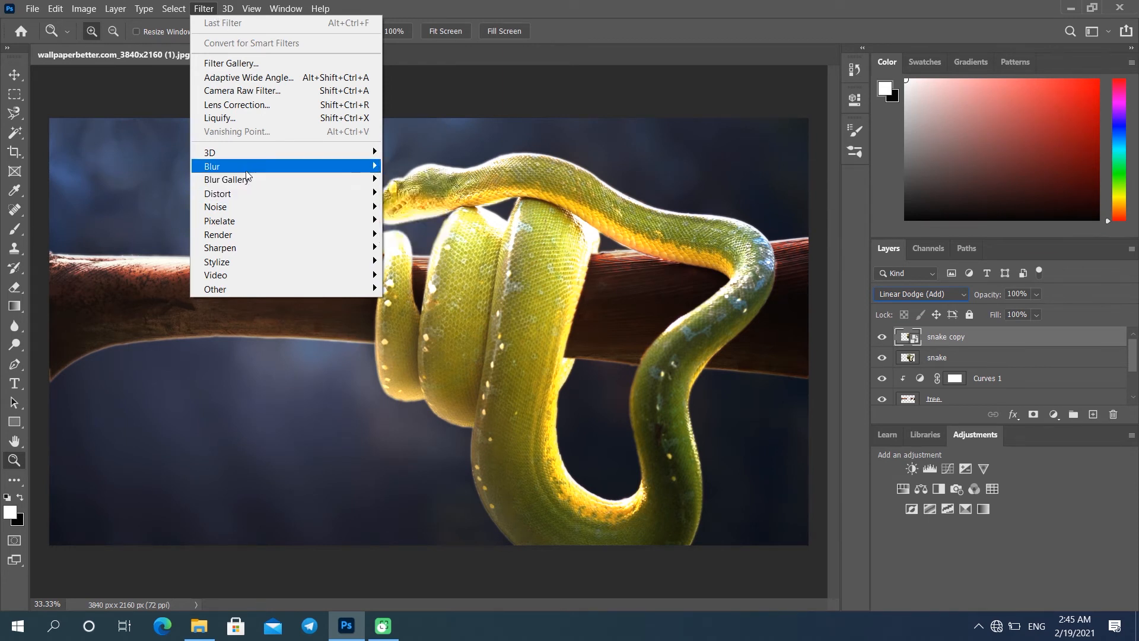
{"action": "left_click", "coordinate": [428, 225]}
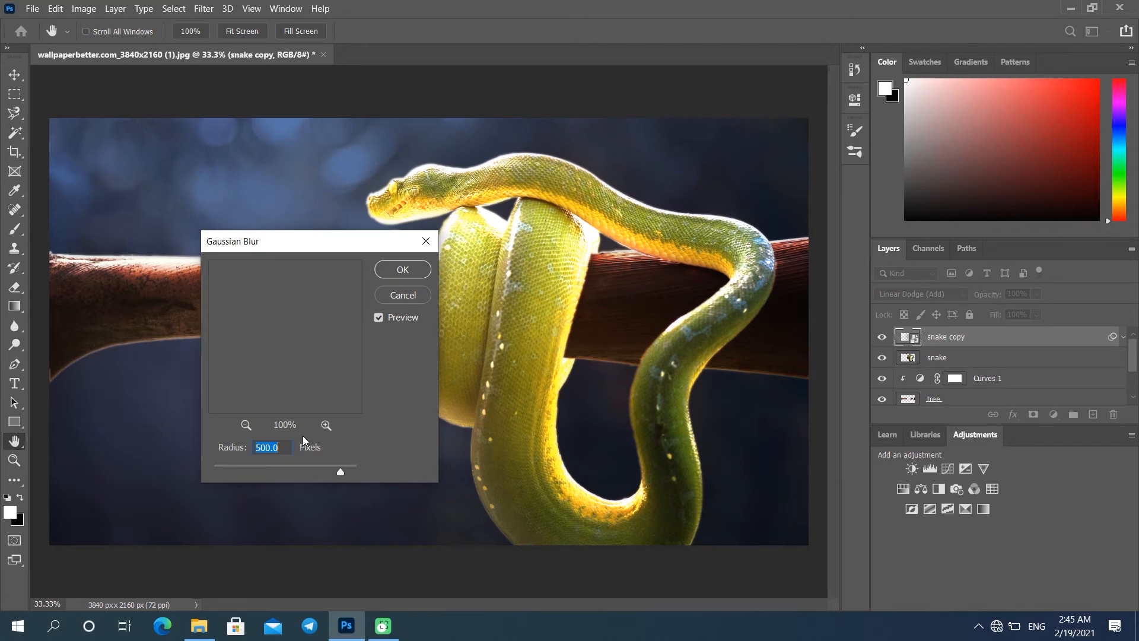
{"action": "type", "text": "5"}
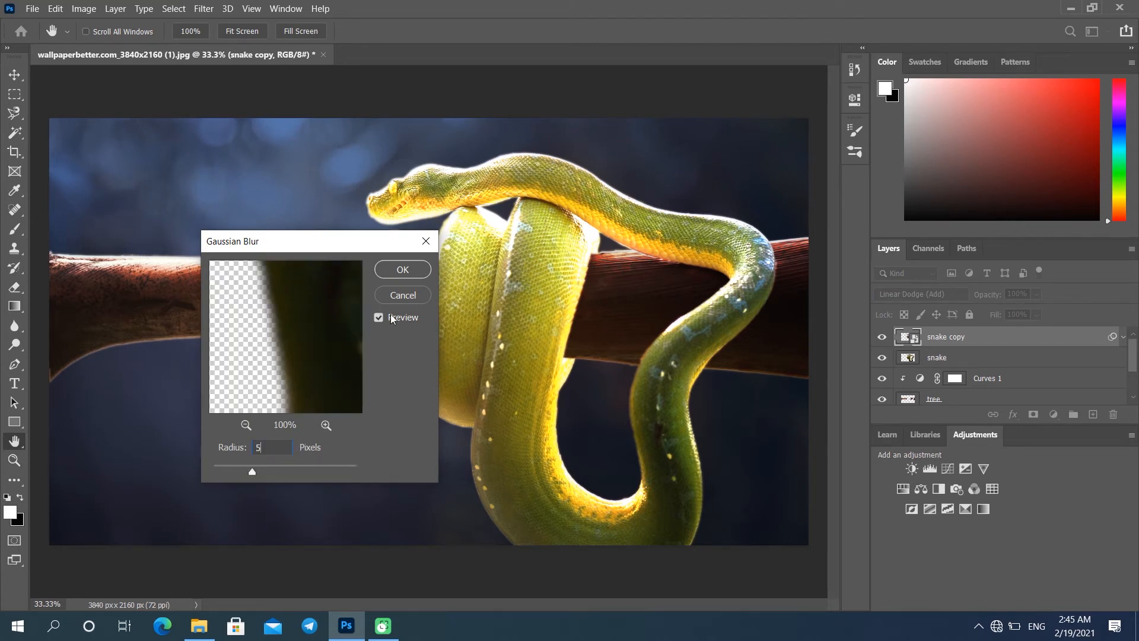
{"action": "left_click", "coordinate": [409, 275]}
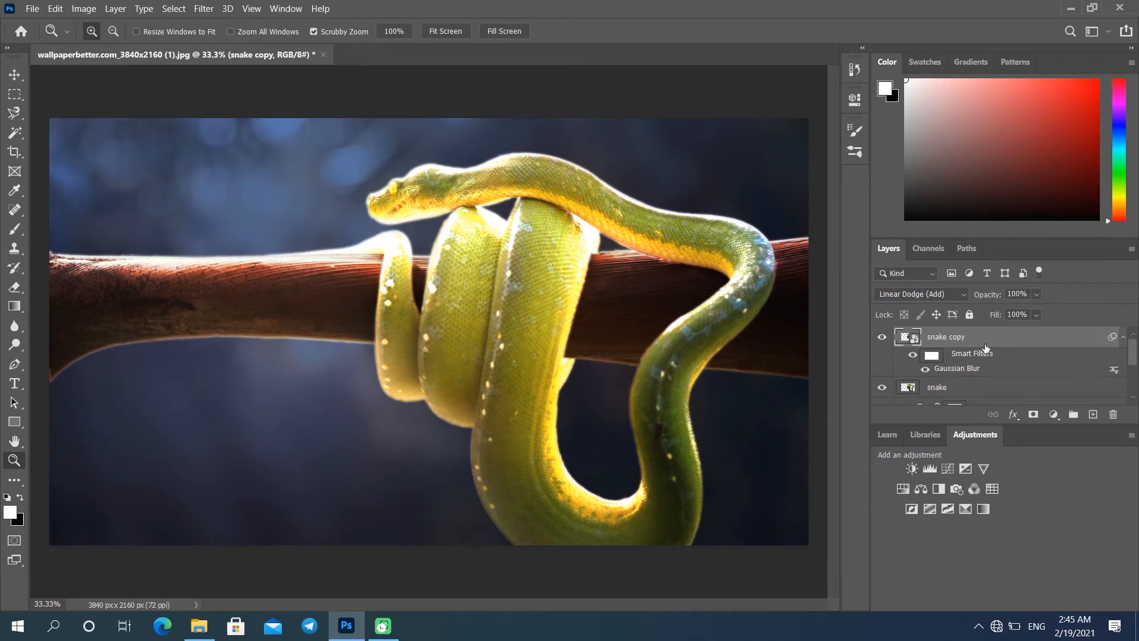
Duplicate the blurred snake copy and set the duplicate's Gaussian Blur radius to 100 pixels
{"action": "key", "text": "ctrl+j"}
{"action": "double_click", "coordinate": [974, 368]}
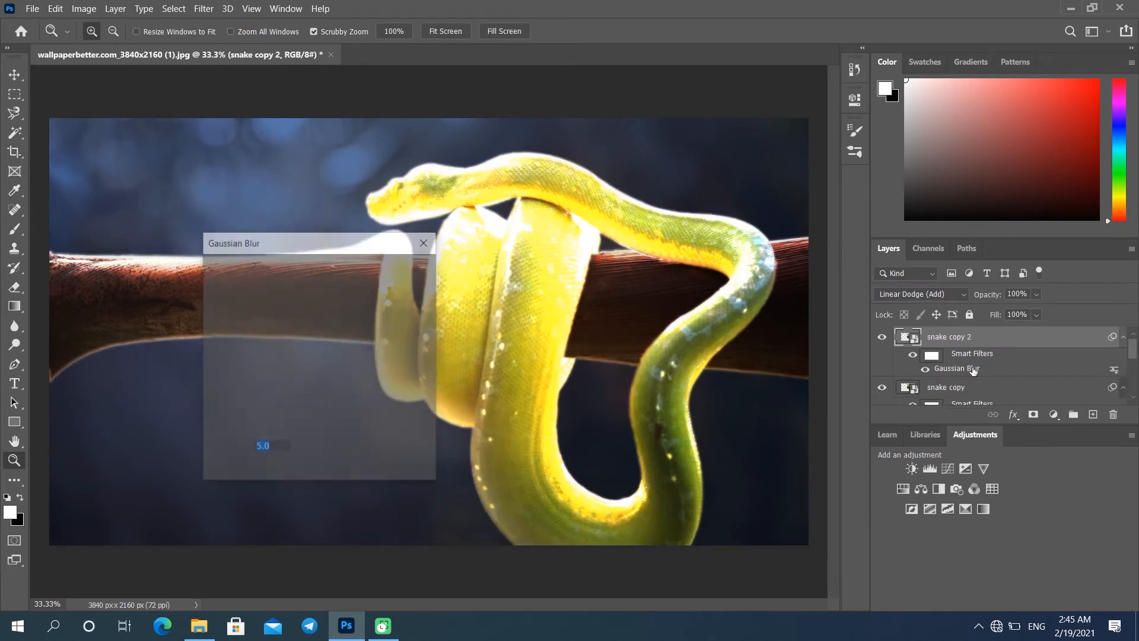
{"action": "type", "text": "100"}
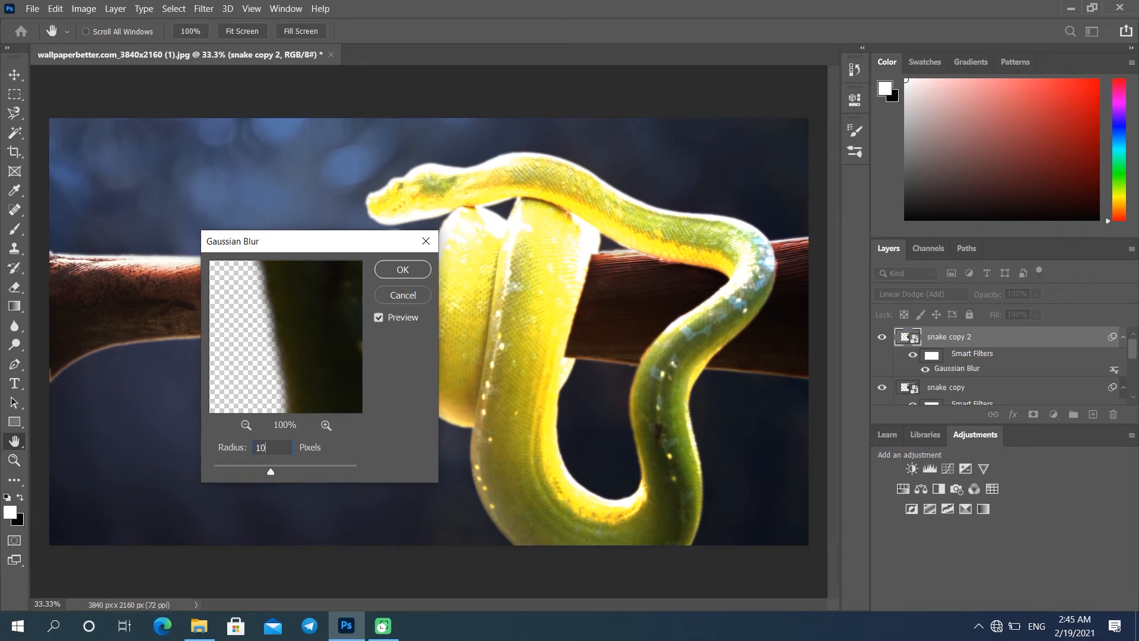
{"action": "left_click", "coordinate": [402, 269]}
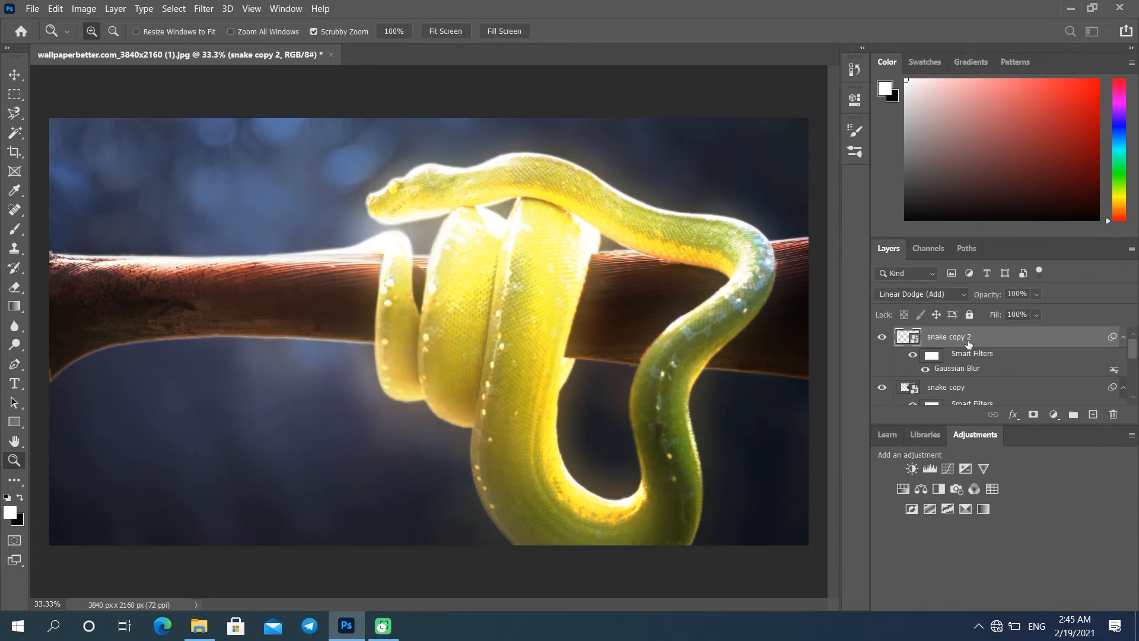
Duplicate the 100-pixel-blur snake layer and set the new copy's Gaussian Blur radius to 250 pixels
{"action": "key", "text": "ctrl+j"}
{"action": "double_click", "coordinate": [957, 369]}
{"action": "type", "text": "25"}
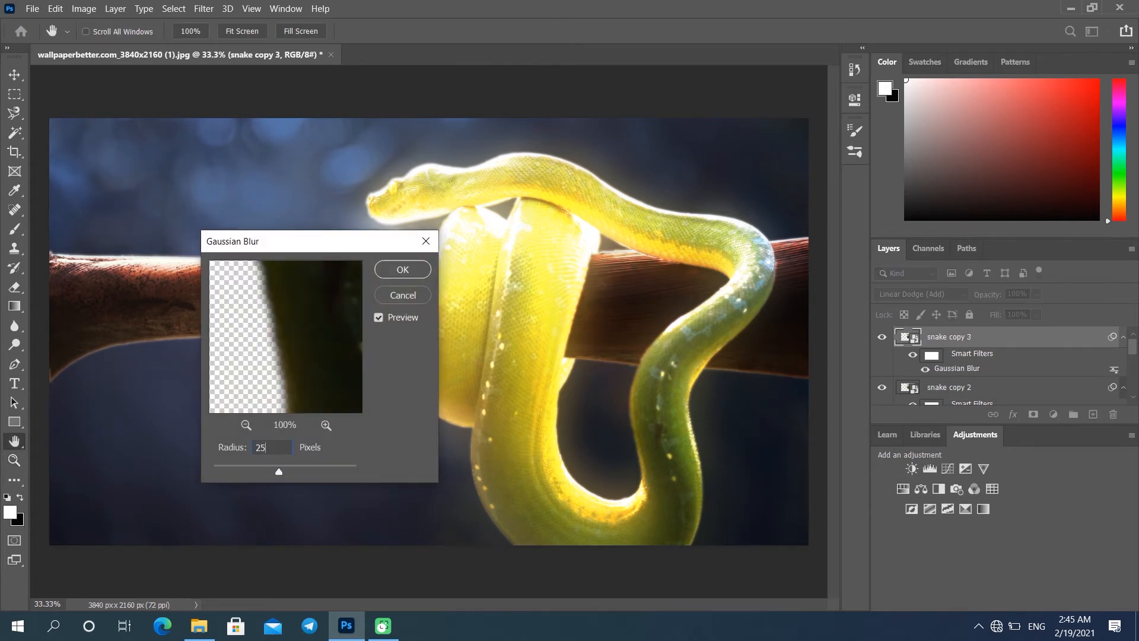
{"action": "type", "text": "0"}
{"action": "left_click", "coordinate": [398, 270]}
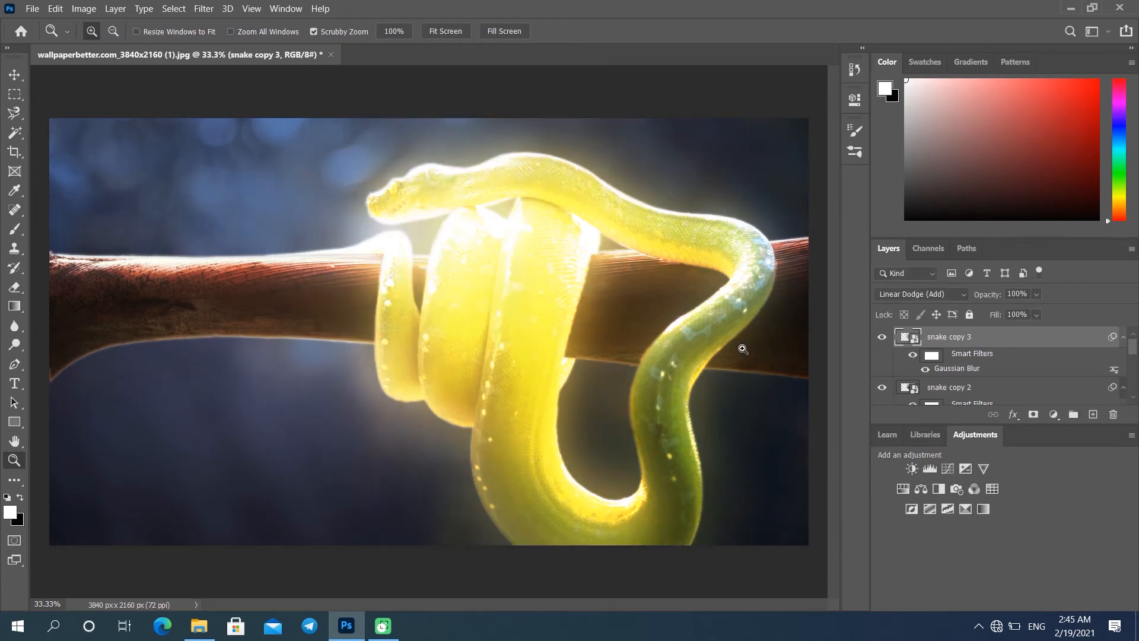
Duplicate the 250-pixel-blur snake layer and set the new copy's Gaussian Blur radius to 400 pixels
{"action": "key", "text": "ctrl+j"}
{"action": "double_click", "coordinate": [945, 369]}
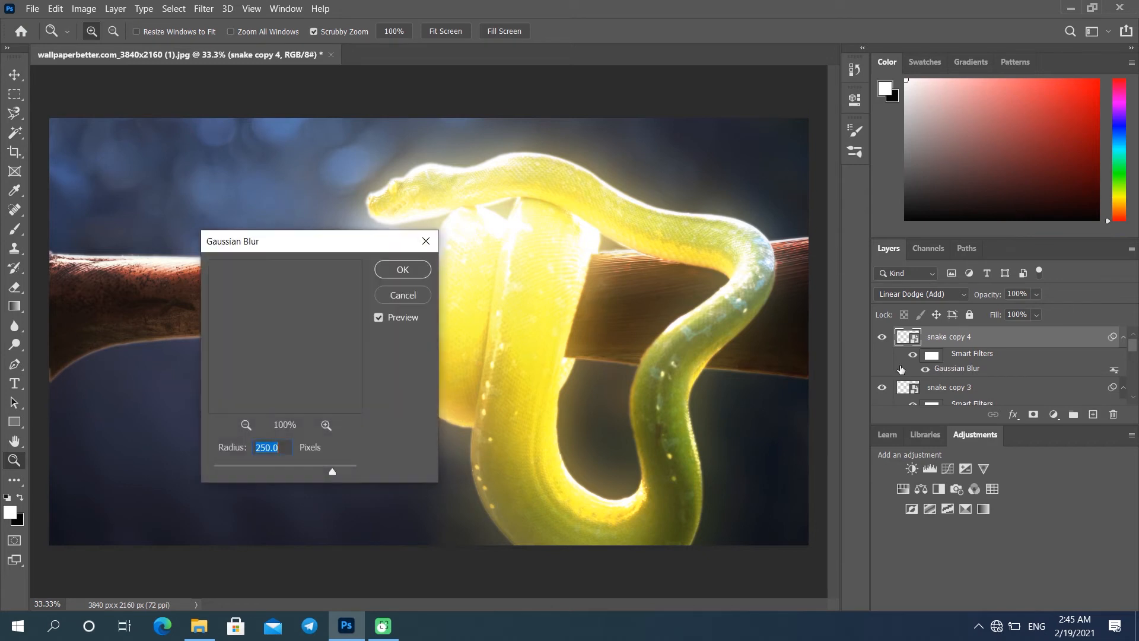
{"action": "type", "text": "400"}
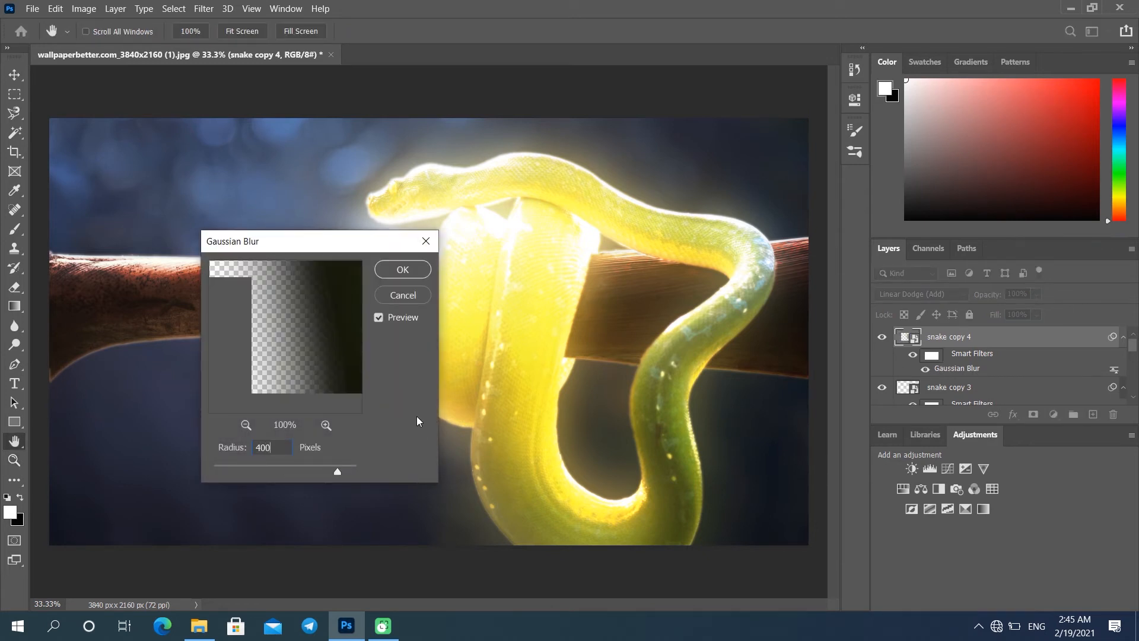
{"action": "type", "text": "0"}
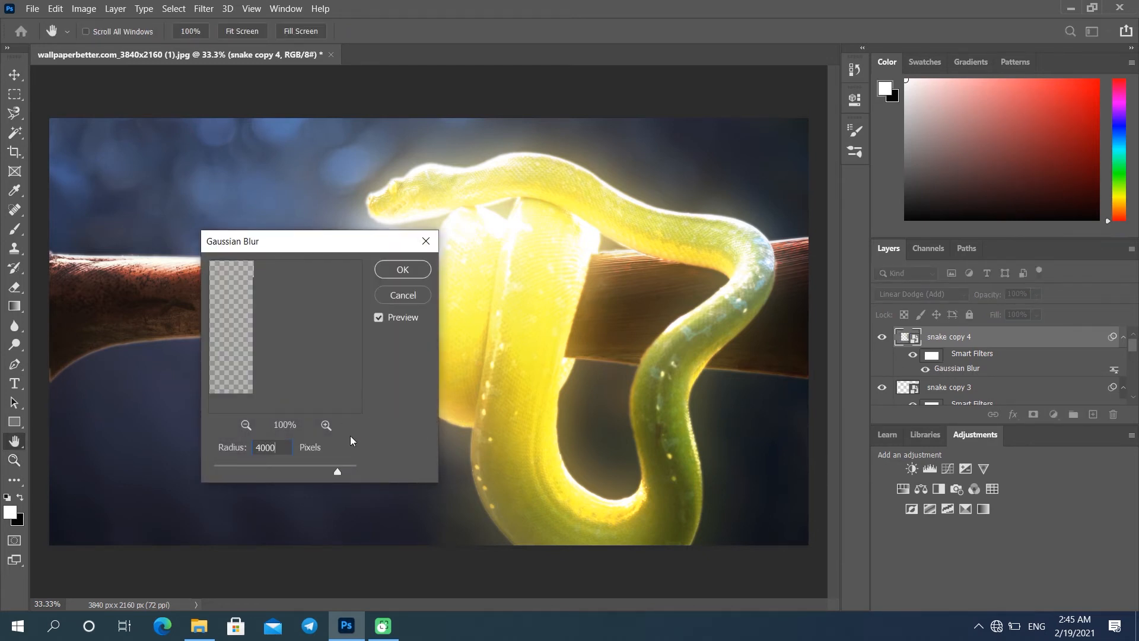
{"action": "key", "text": "BackSpace"}
{"action": "left_click", "coordinate": [403, 270]}
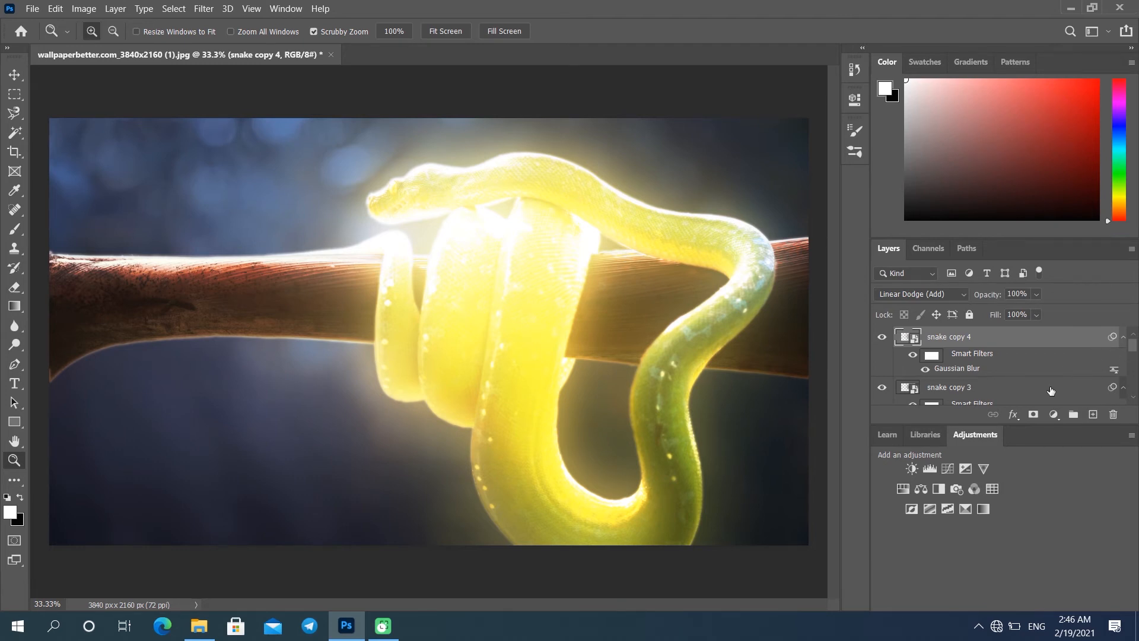
Group the four blurred snake copies and set the group's opacity to 91%
{"action": "left_click", "coordinate": [1068, 386], "text": "shift"}
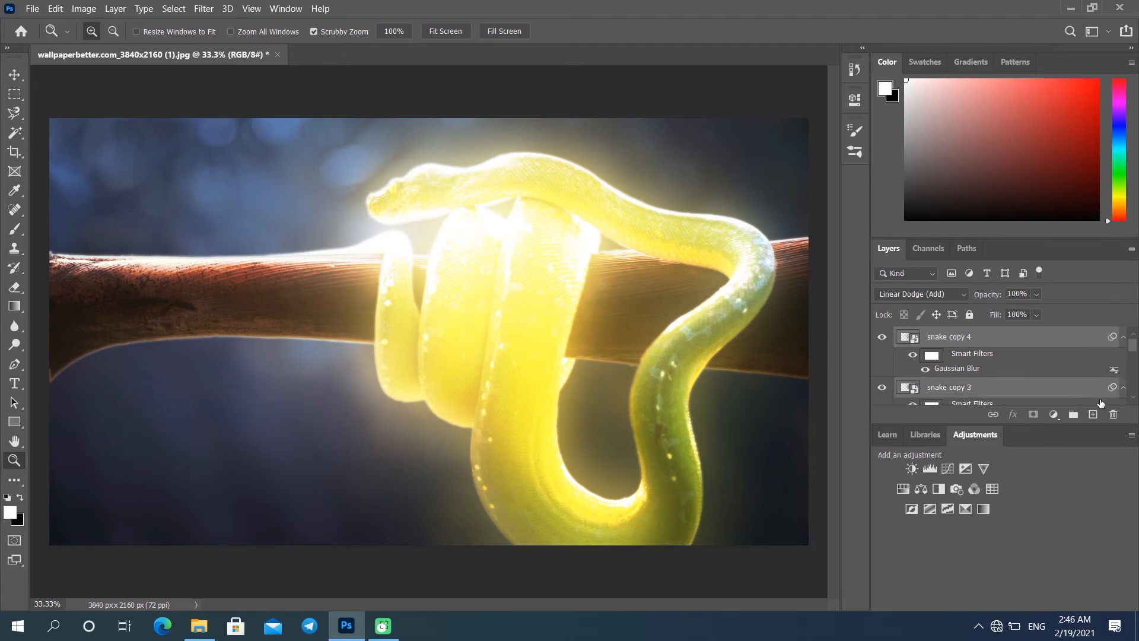
{"action": "left_click", "coordinate": [1132, 399]}
{"action": "left_click", "coordinate": [1132, 399]}
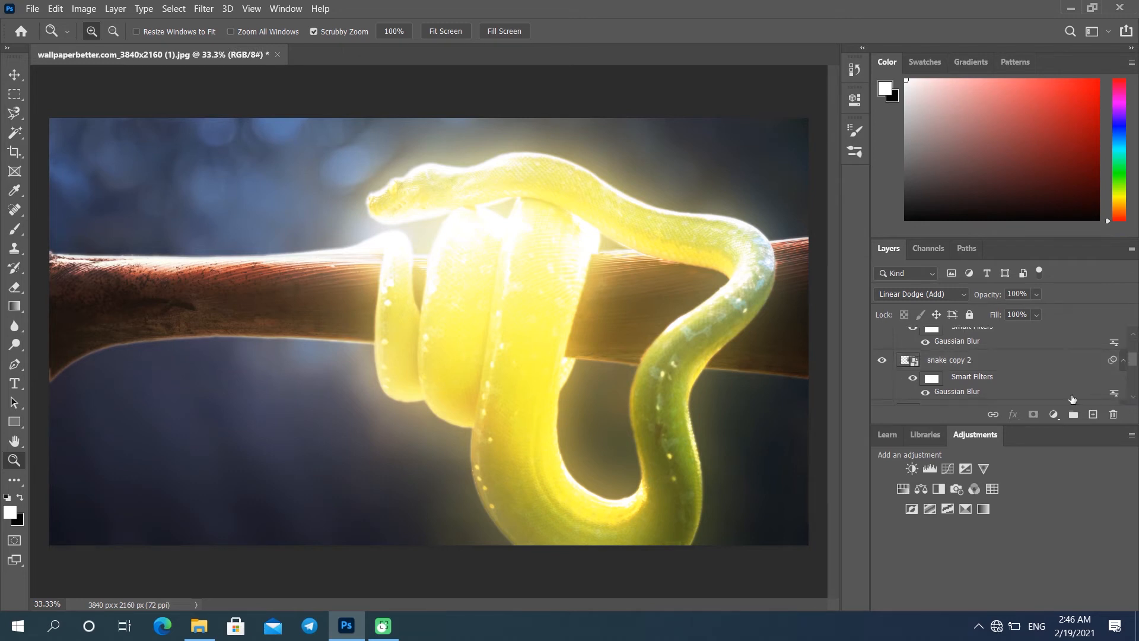
{"action": "left_click_drag", "start_coordinate": [1135, 359], "coordinate": [1134, 369]}
{"action": "left_click", "coordinate": [969, 367]}
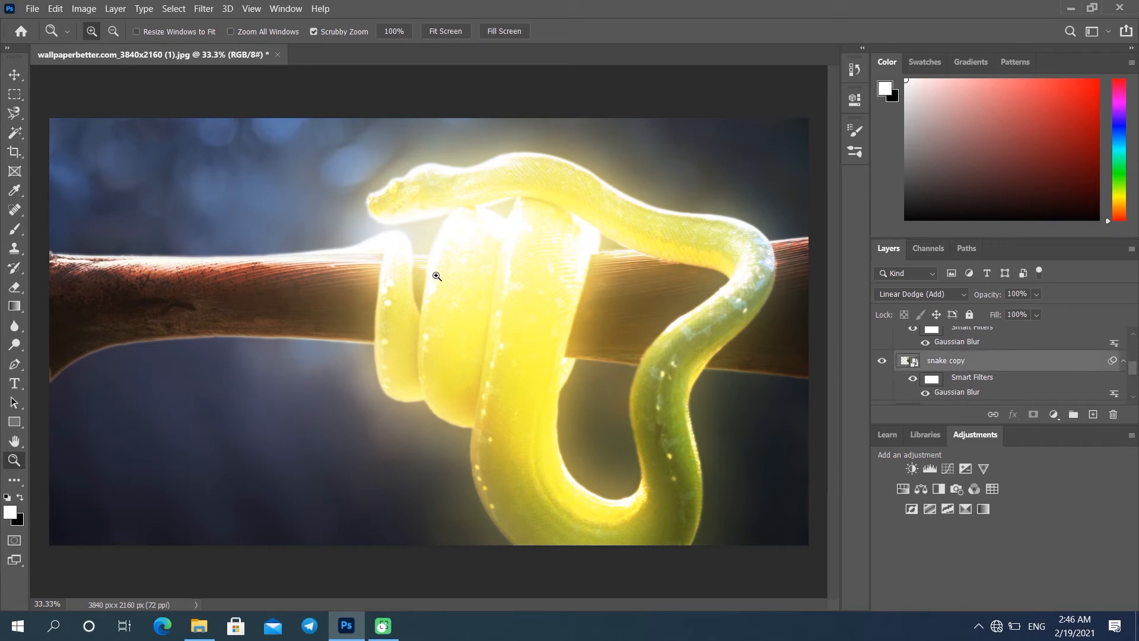
{"action": "key", "text": "ctrl+g"}
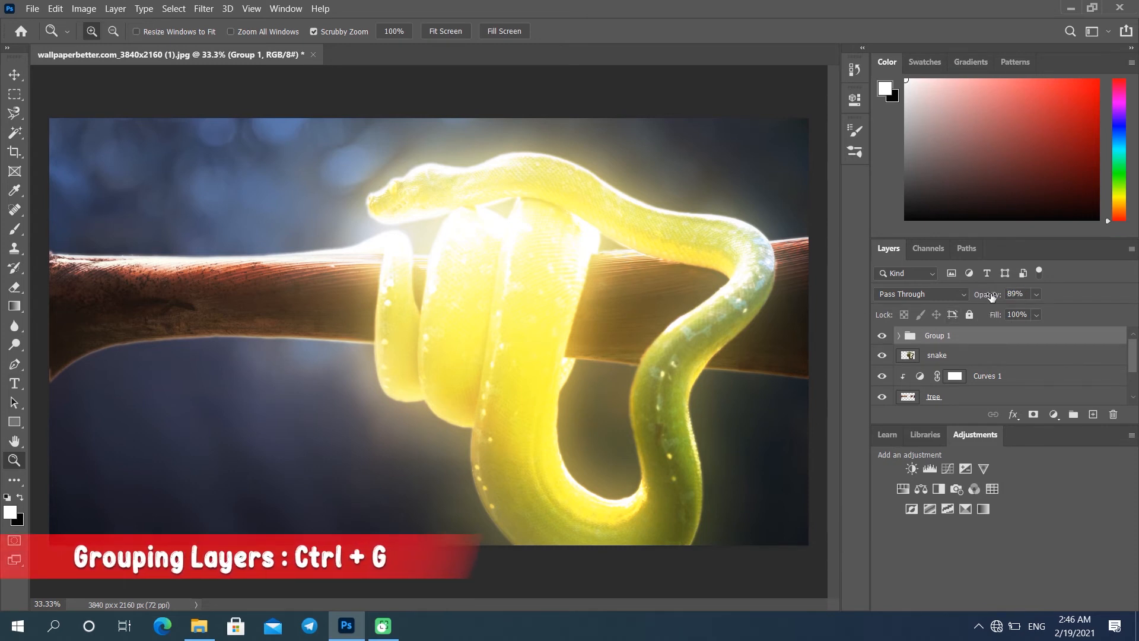
{"action": "left_click_drag", "start_coordinate": [987, 299], "coordinate": [990, 300]}
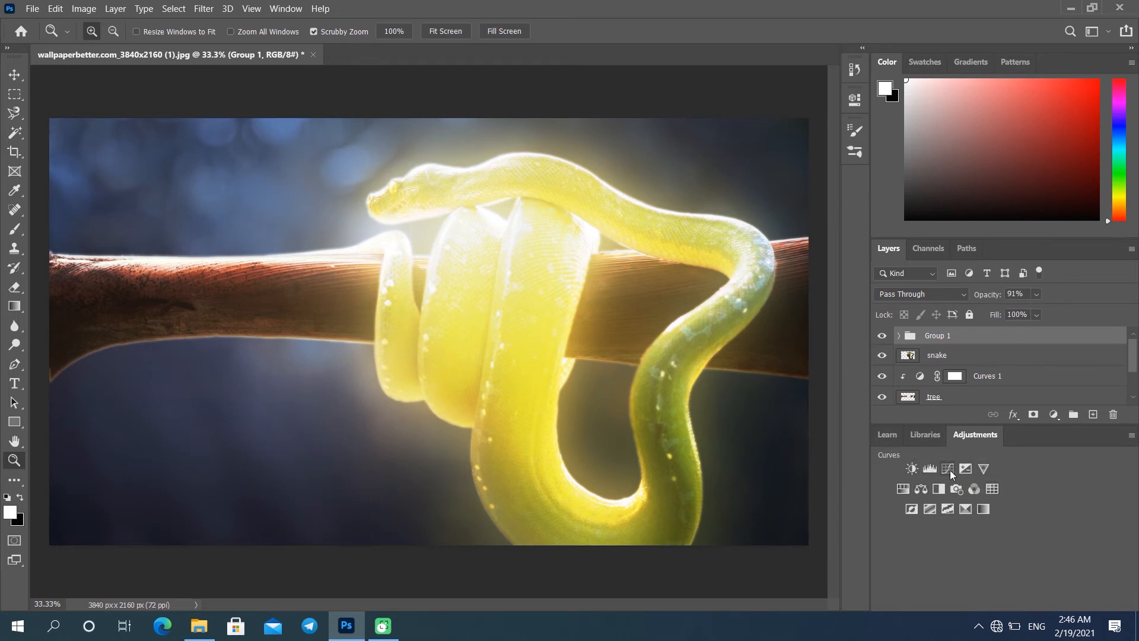
Add a Hue/Saturation adjustment above the glow group, enable Colorize and clip it to the group
{"action": "left_click", "coordinate": [904, 492]}
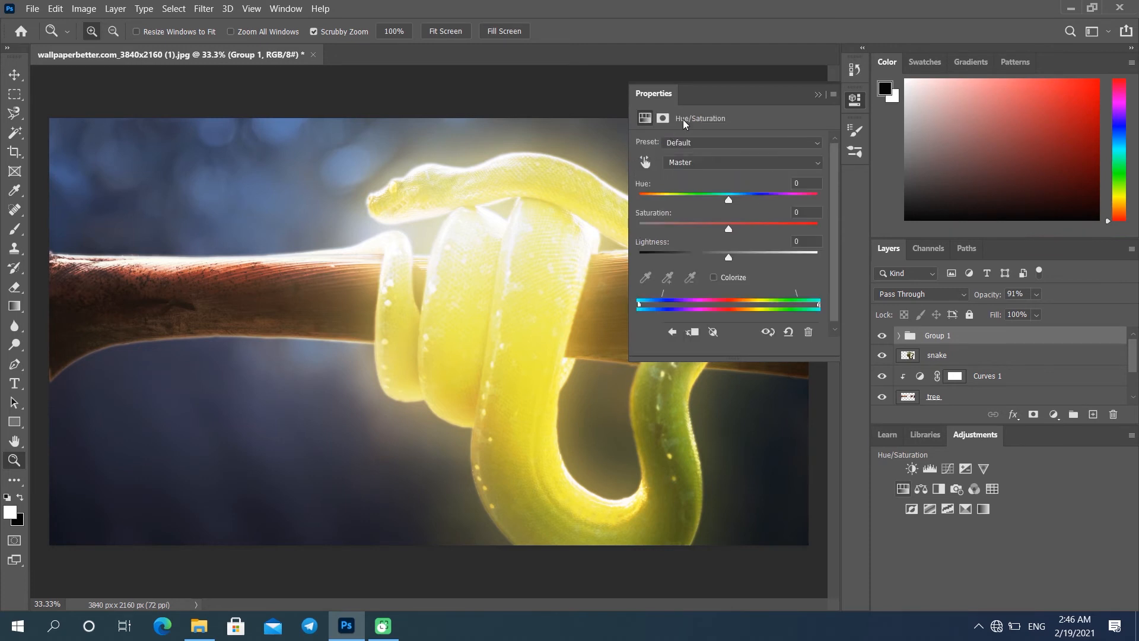
{"action": "left_click", "coordinate": [715, 279]}
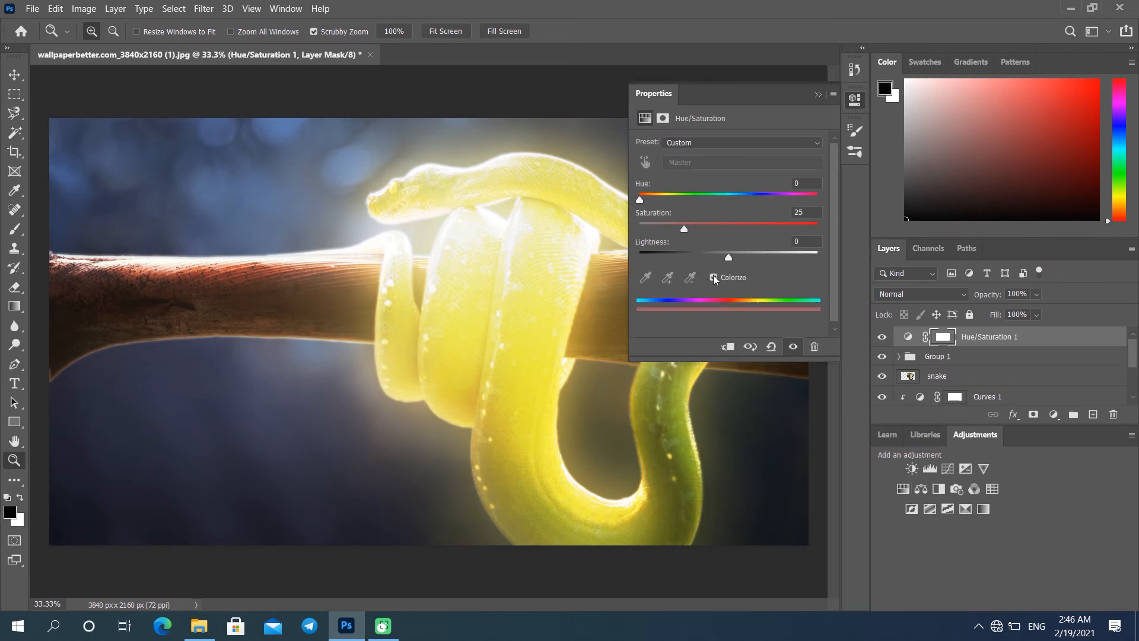
{"action": "left_click", "coordinate": [730, 348]}
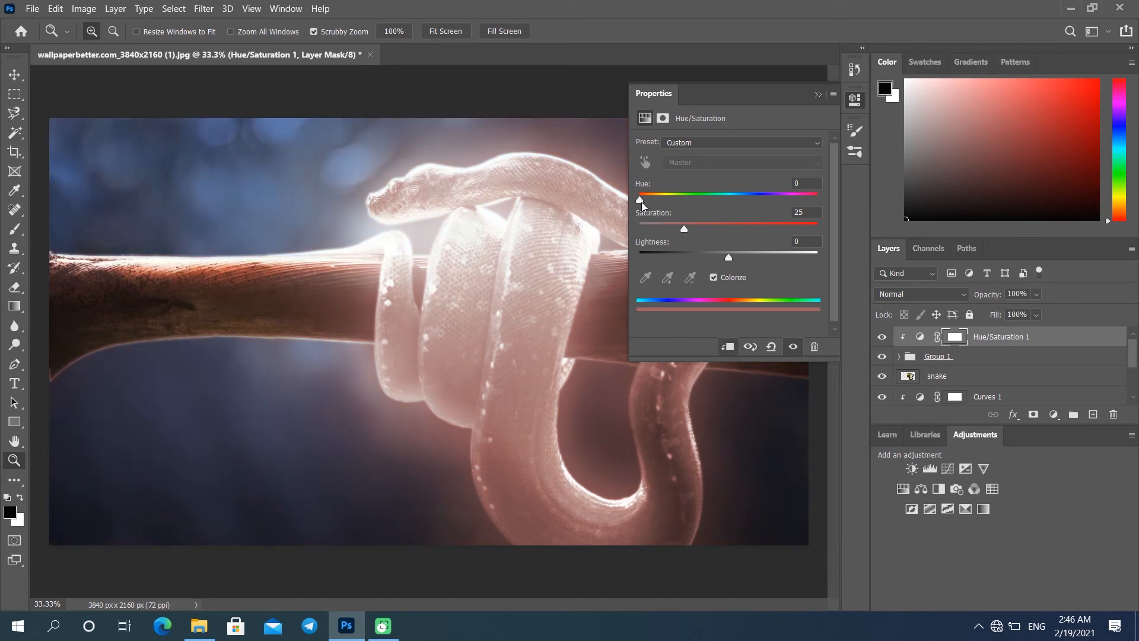
Shift the clipped adjustment's hue into the blue-violet range and raise its saturation to give the snake a strong blue glow
{"action": "left_click", "coordinate": [747, 195]}
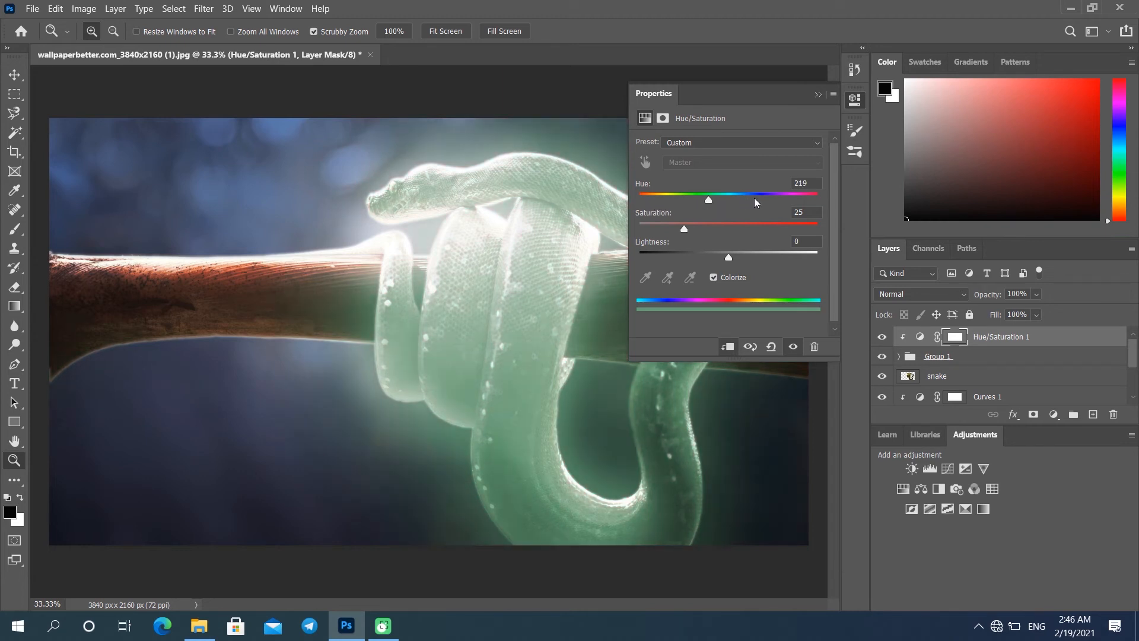
{"action": "left_click_drag", "start_coordinate": [760, 198], "coordinate": [760, 198]}
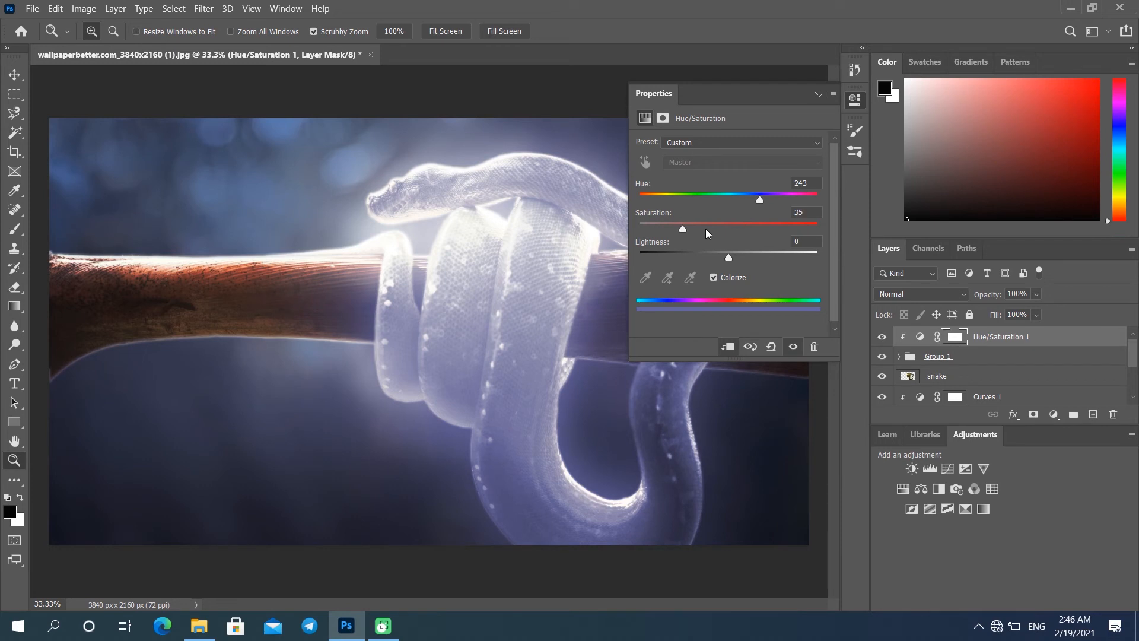
{"action": "left_click_drag", "start_coordinate": [706, 229], "coordinate": [754, 226]}
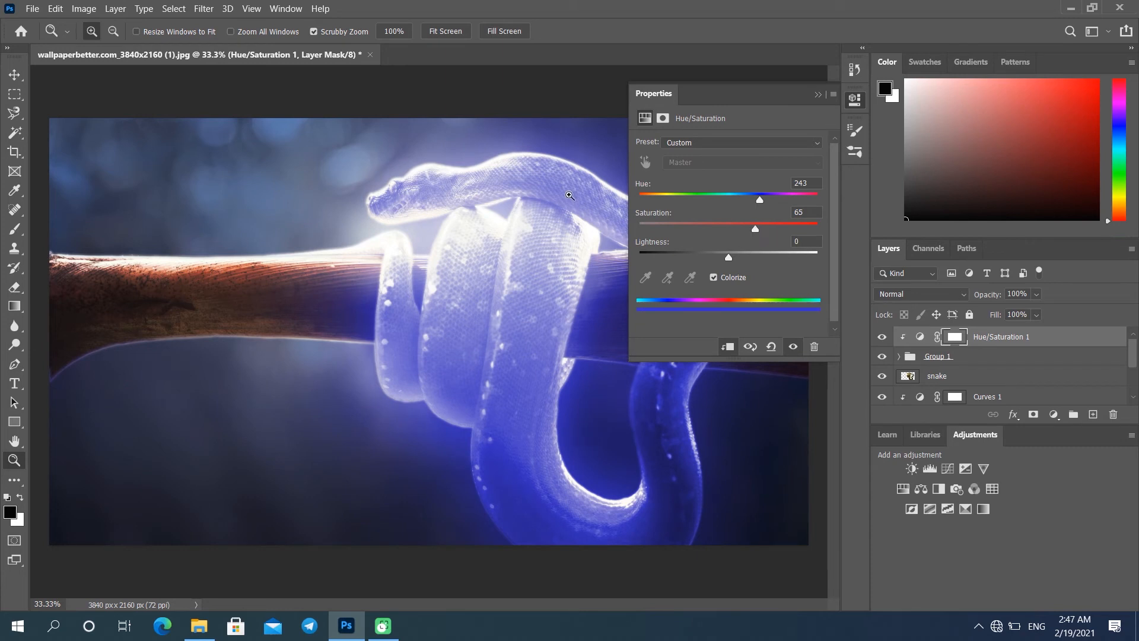
{"action": "left_click", "coordinate": [767, 198]}
{"action": "left_click_drag", "start_coordinate": [766, 231], "coordinate": [779, 231]}
{"action": "left_click", "coordinate": [819, 95]}
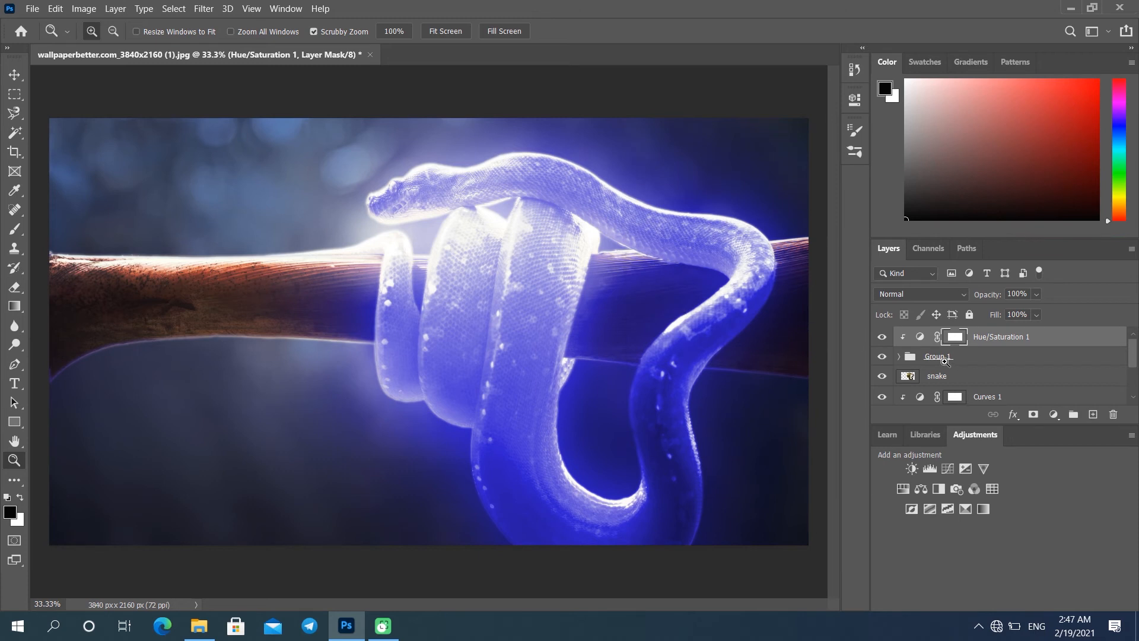
Set the snake copy 4 layer inside Group 1 to 25% opacity and 78% fill
{"action": "left_click", "coordinate": [899, 357]}
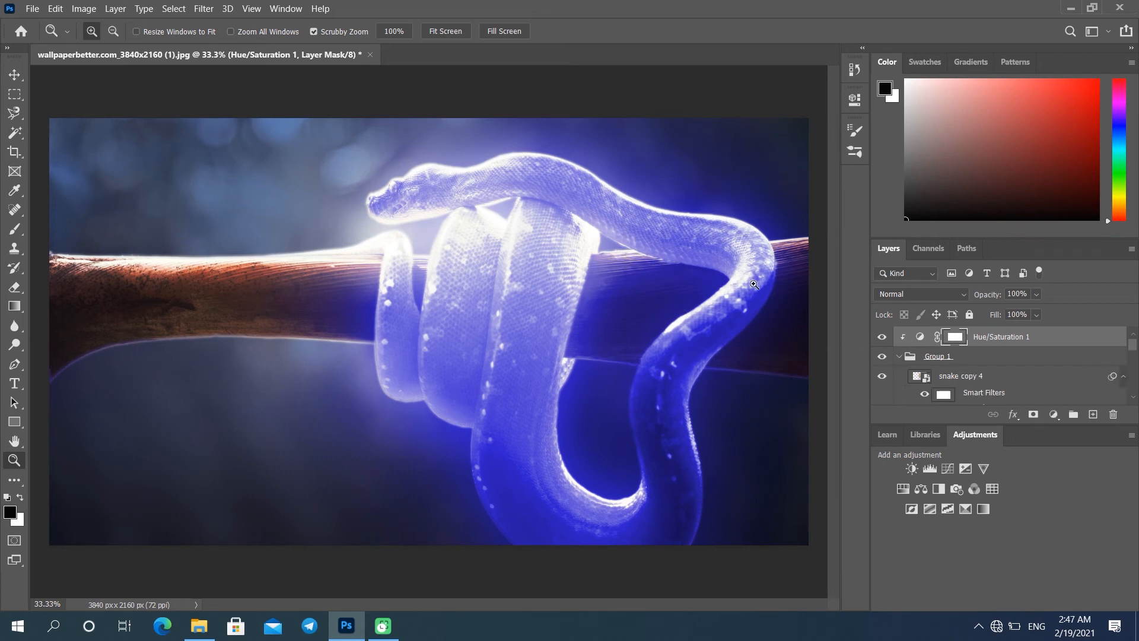
{"action": "left_click", "coordinate": [972, 383]}
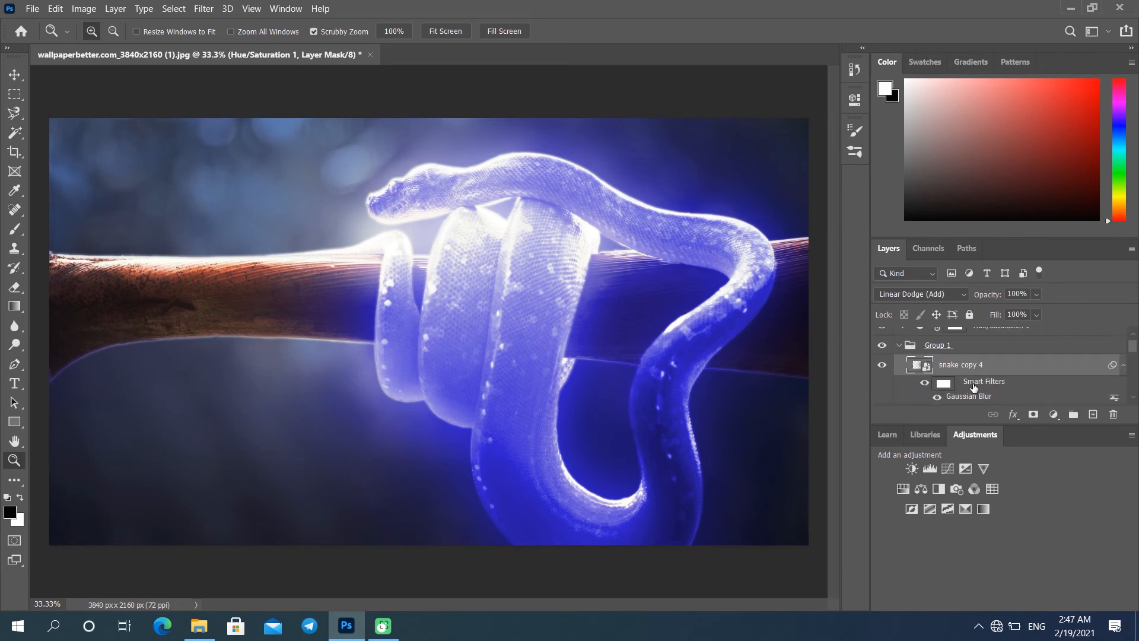
{"action": "left_click_drag", "start_coordinate": [990, 299], "coordinate": [973, 297]}
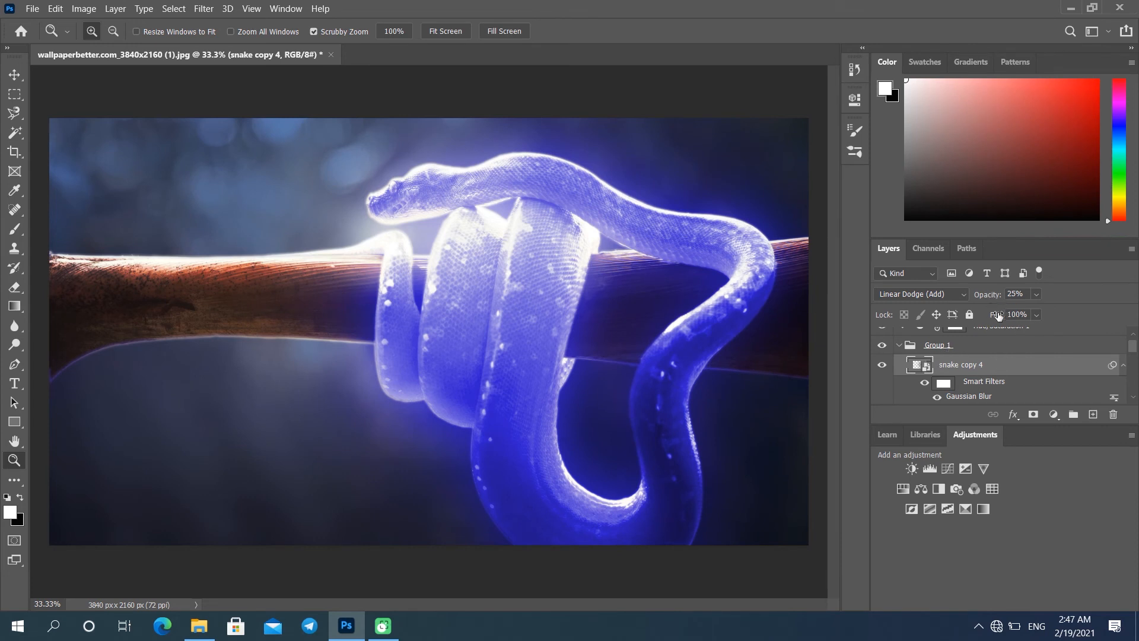
{"action": "left_click_drag", "start_coordinate": [999, 317], "coordinate": [982, 321]}
{"action": "scroll", "coordinate": [926, 333], "scroll_direction": "down", "scroll_amount": 2}
{"action": "scroll", "coordinate": [1115, 335], "scroll_direction": "up", "scroll_amount": 3}
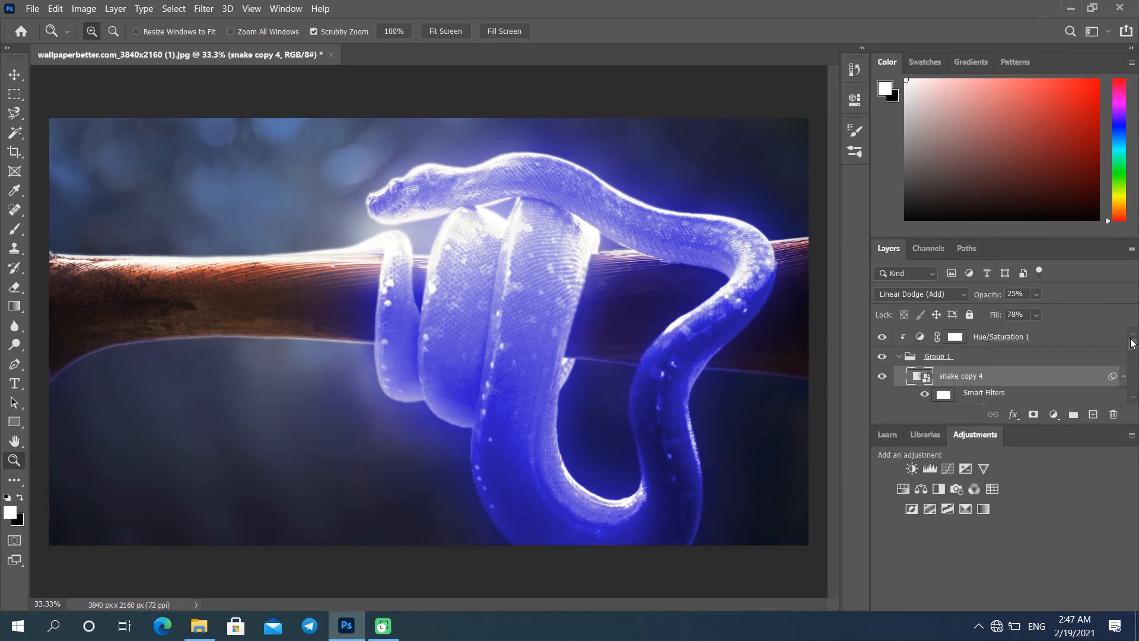
{"action": "left_click", "coordinate": [900, 356]}
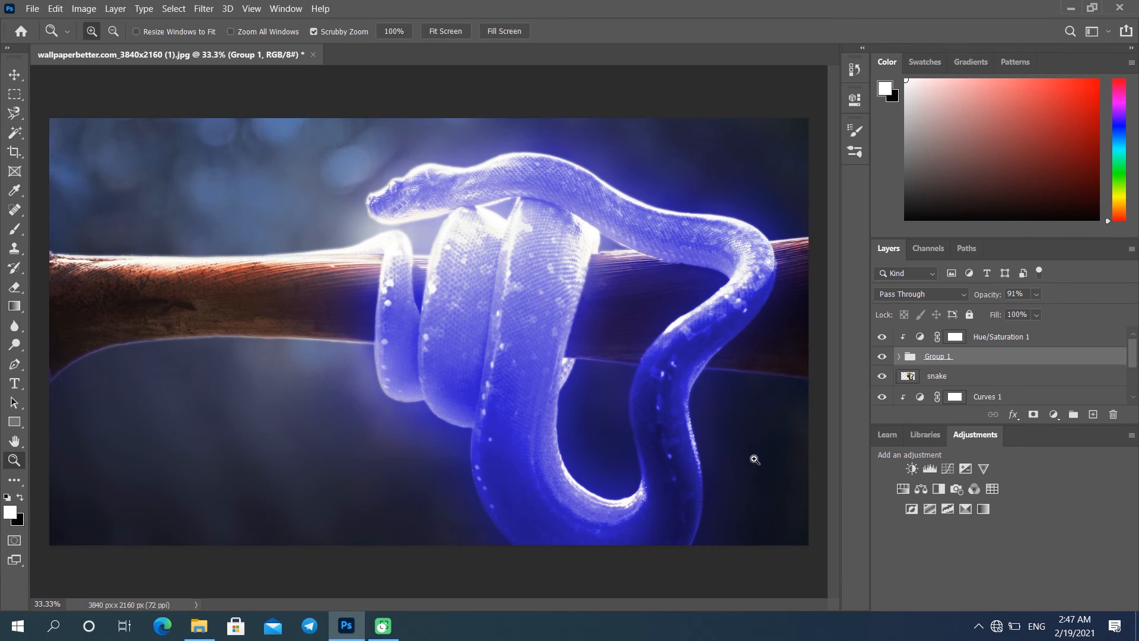
Place the star image b303543bea7f520c9009e5afbb754149.jpg from File Explorer above the Hue/Saturation layer, enlarged and rotated over the snake
{"action": "left_click", "coordinate": [1062, 344]}
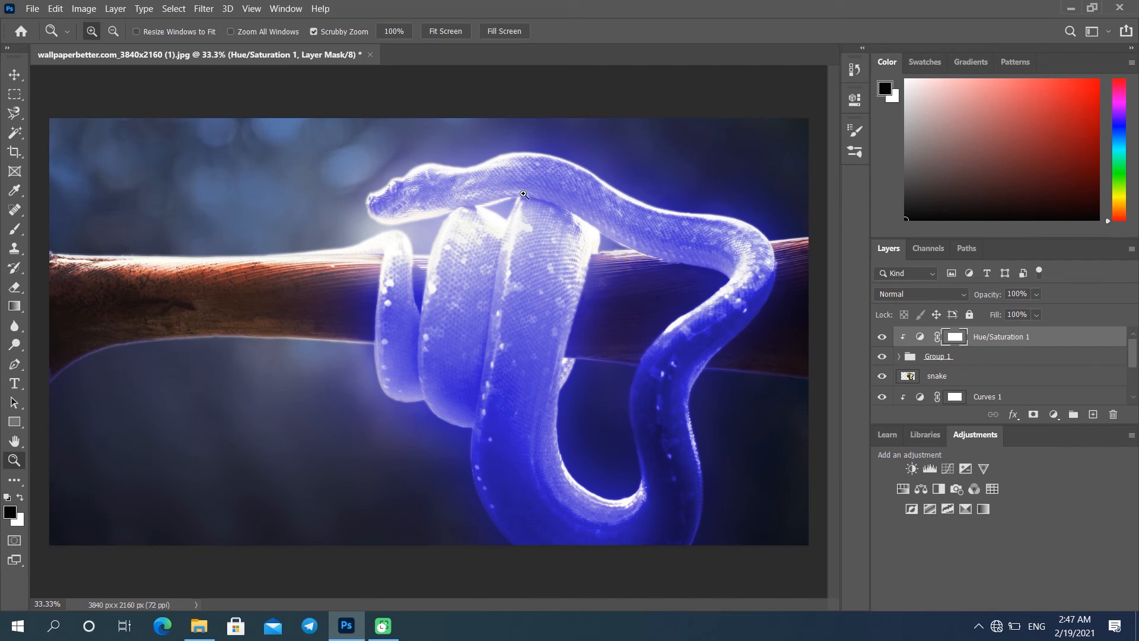
{"action": "left_click", "coordinate": [199, 626]}
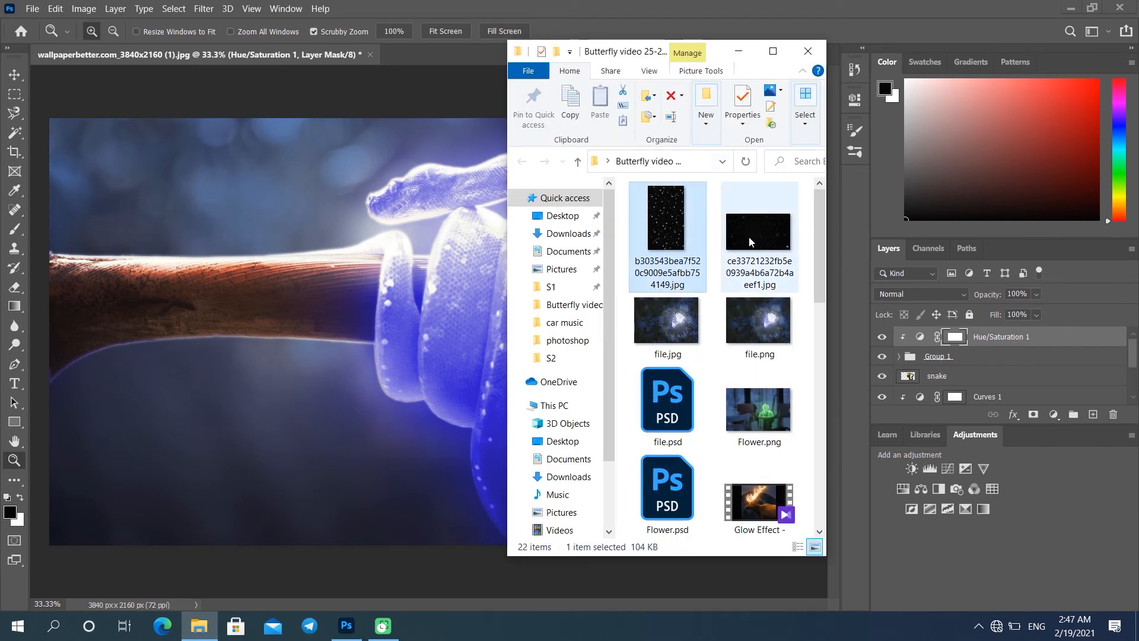
{"action": "left_click_drag", "start_coordinate": [665, 218], "coordinate": [375, 284]}
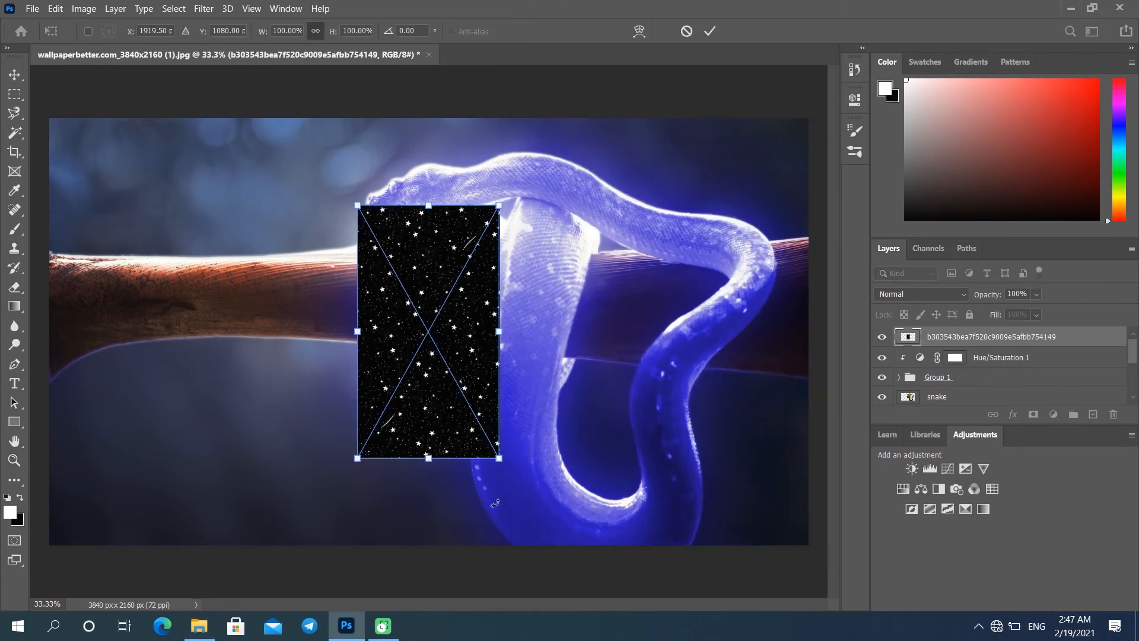
{"action": "left_click_drag", "start_coordinate": [495, 502], "coordinate": [587, 349]}
{"action": "left_click_drag", "start_coordinate": [460, 347], "coordinate": [539, 195]}
{"action": "left_click_drag", "start_coordinate": [591, 306], "coordinate": [745, 564]}
{"action": "key", "text": "Return"}
Place the star image ce33721232fb5e0939a4b6a72b4aeef1.jpg over the snake, scaled to about 193% and rotated about 53°
{"action": "left_click_drag", "start_coordinate": [561, 258], "coordinate": [565, 393]}
{"action": "left_click_drag", "start_coordinate": [560, 390], "coordinate": [804, 496]}
{"action": "left_click_drag", "start_coordinate": [618, 393], "coordinate": [581, 427]}
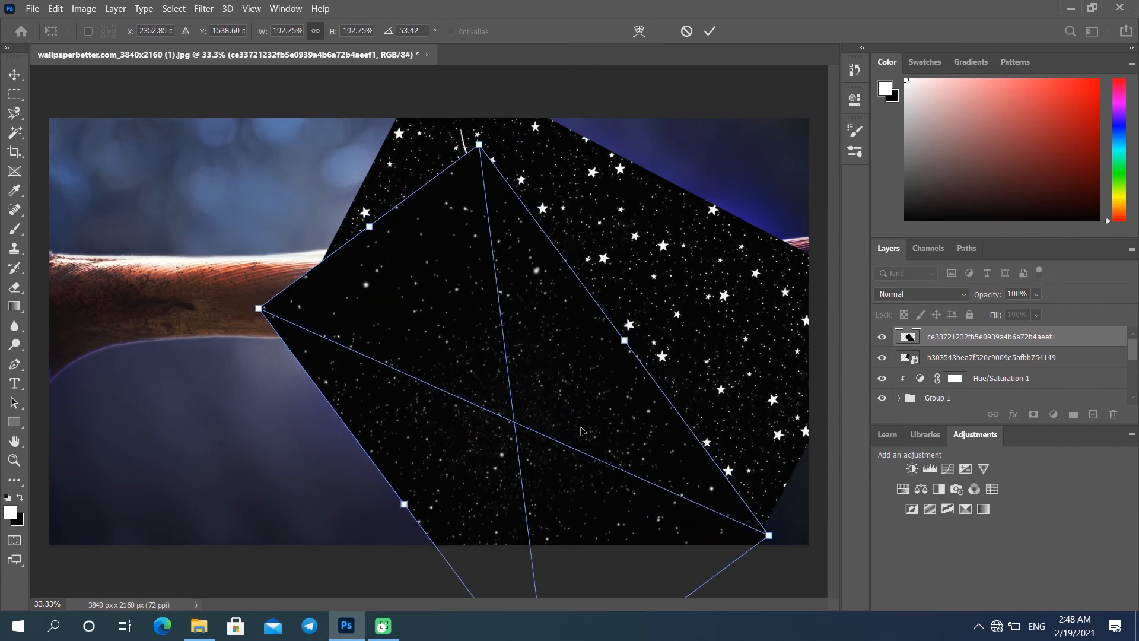
{"action": "key", "text": "Return"}
Reposition the first placed star image over the snake, slightly higher on the canvas
{"action": "left_click", "coordinate": [749, 336]}
{"action": "key", "text": "z"}
{"action": "left_click_drag", "start_coordinate": [750, 336], "coordinate": [712, 337]}
{"action": "left_click_drag", "start_coordinate": [674, 343], "coordinate": [683, 309]}
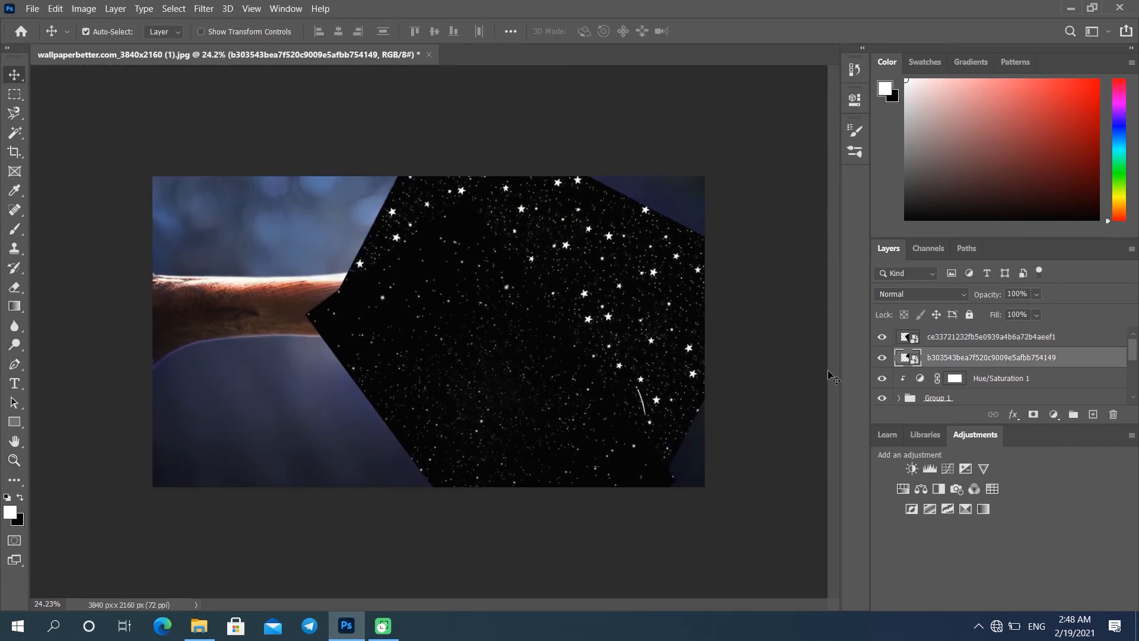
Set the blend mode of both star image layers to Screen
{"action": "left_click", "coordinate": [981, 337], "text": "ctrl"}
{"action": "left_click", "coordinate": [921, 293]}
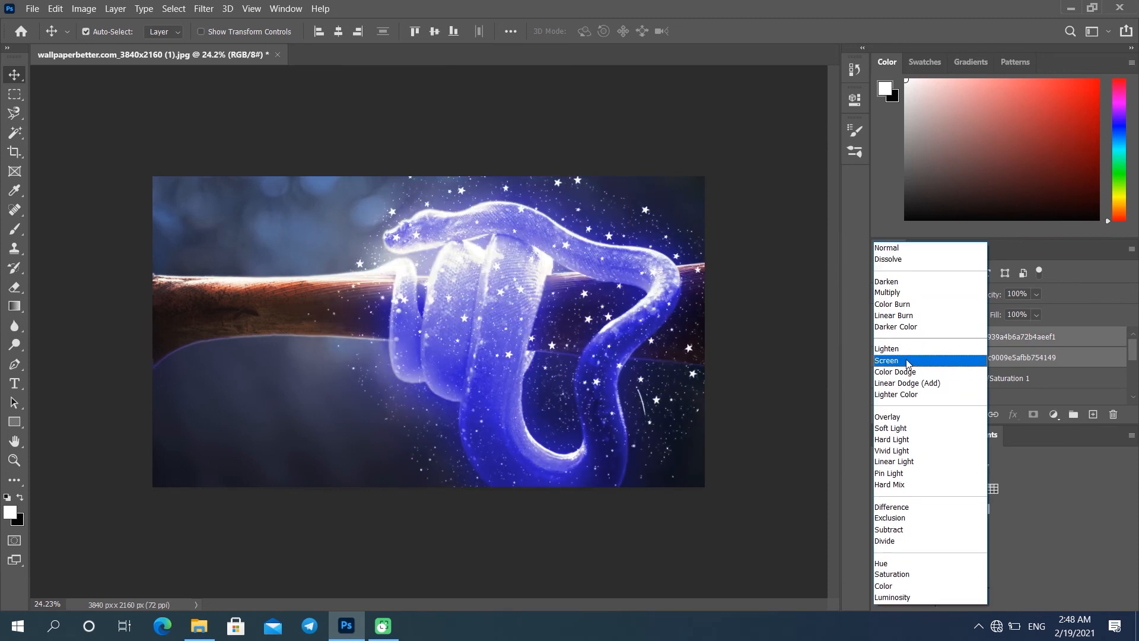
{"action": "left_click", "coordinate": [906, 358]}
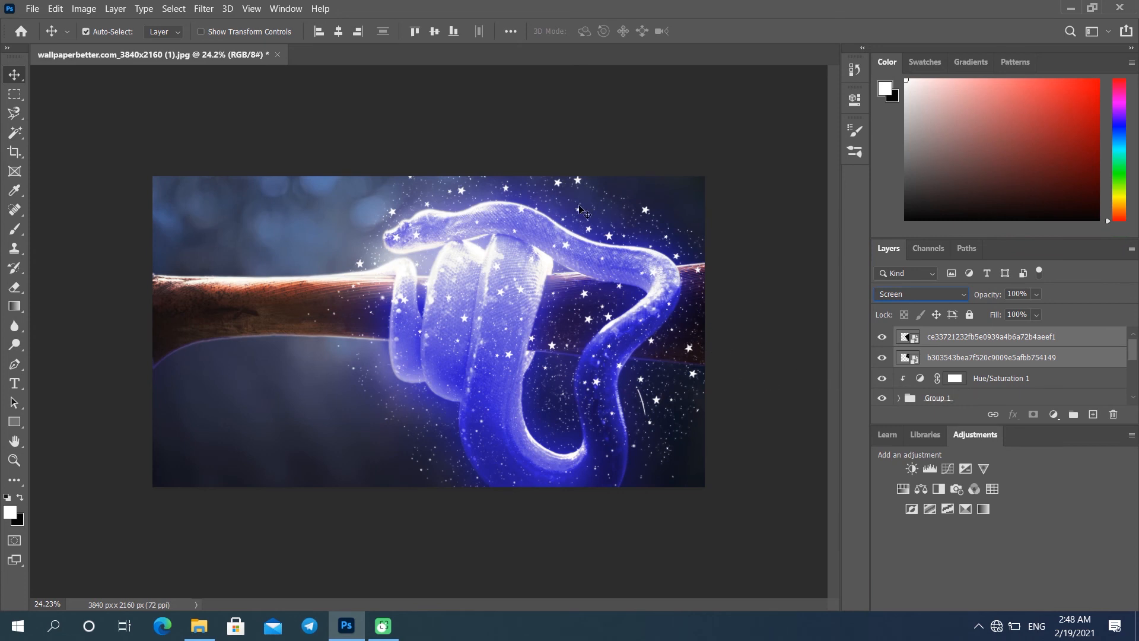
Group the two star image layers and add a layer mask to the group
{"action": "key", "text": "ctrl+g"}
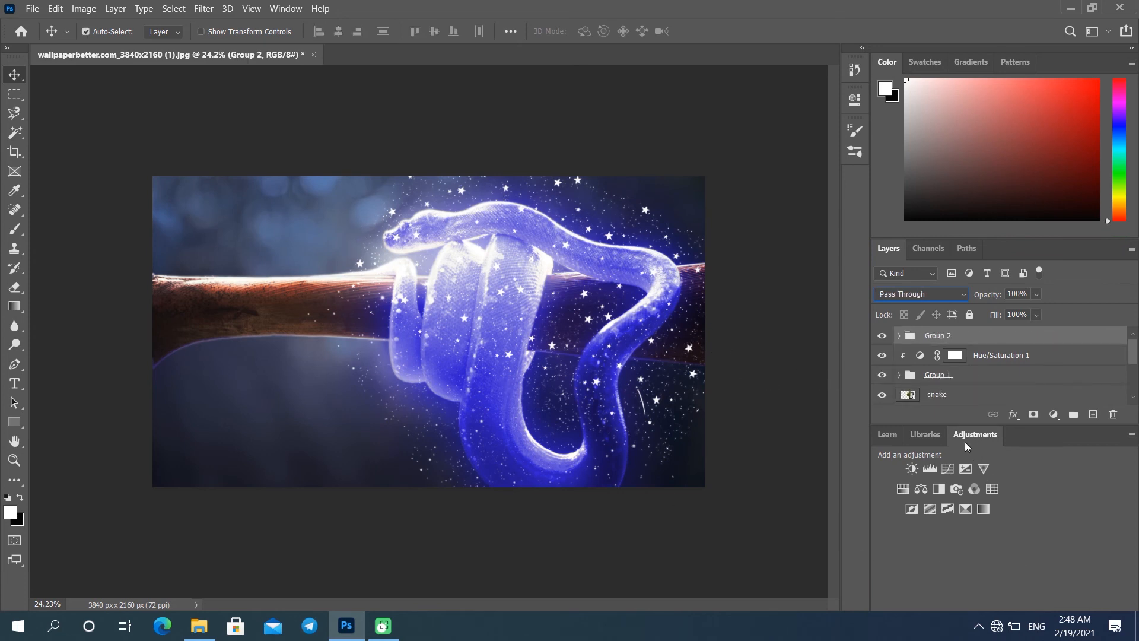
{"action": "left_click", "coordinate": [1035, 416]}
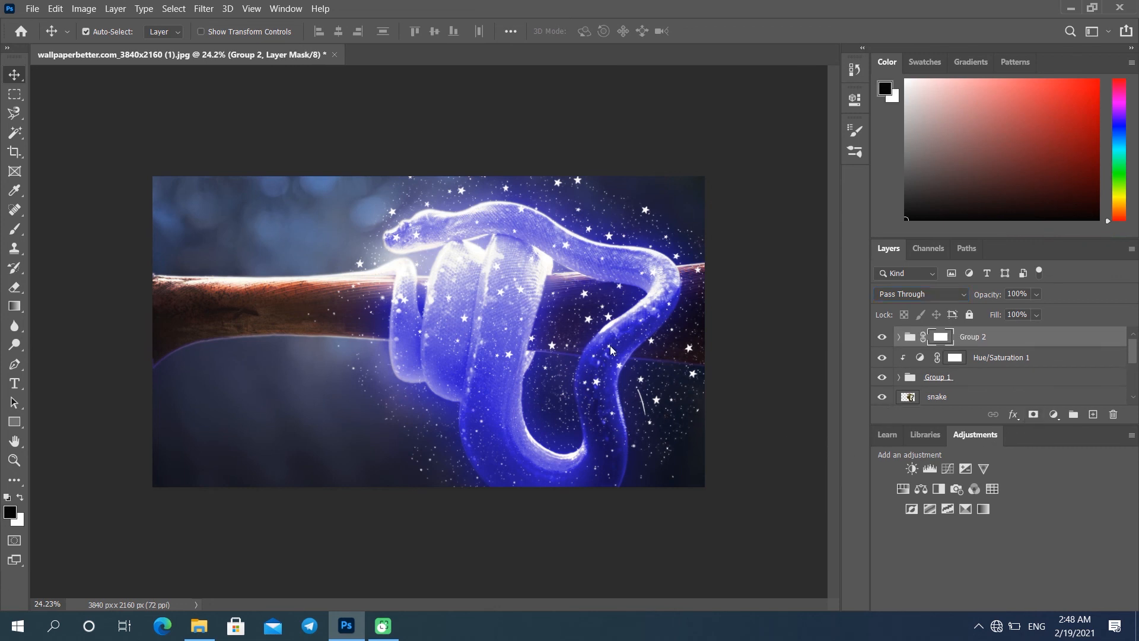
Paint black on the Group 2 mask with the hard round 123 px brush to hide stars around the snake's head and outer coils
{"action": "key", "text": "b"}
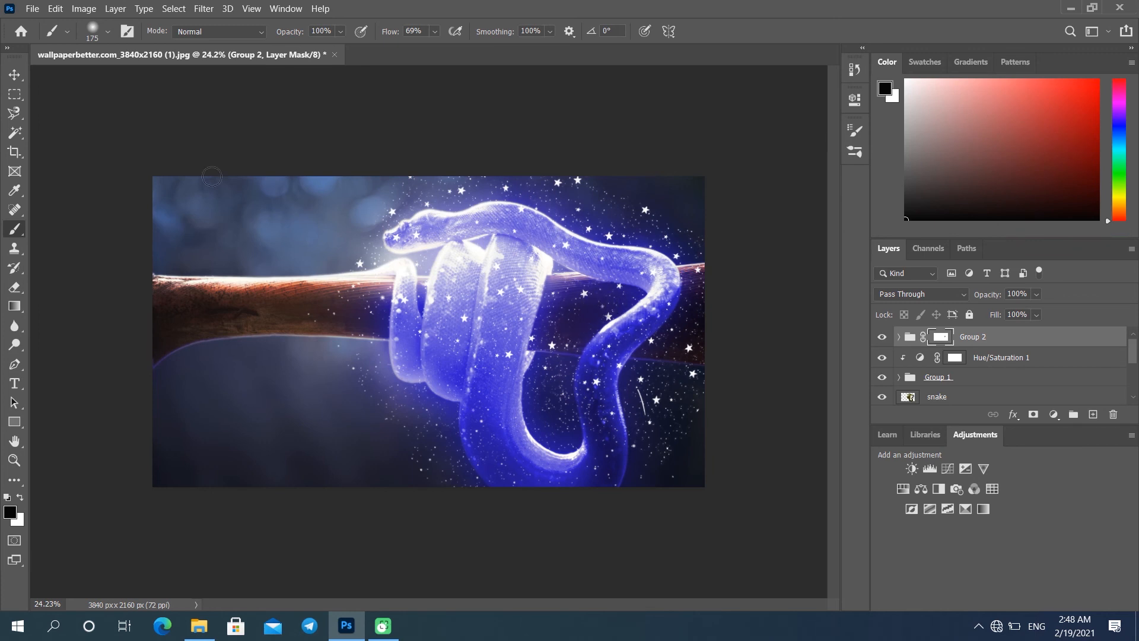
{"action": "left_click", "coordinate": [128, 32]}
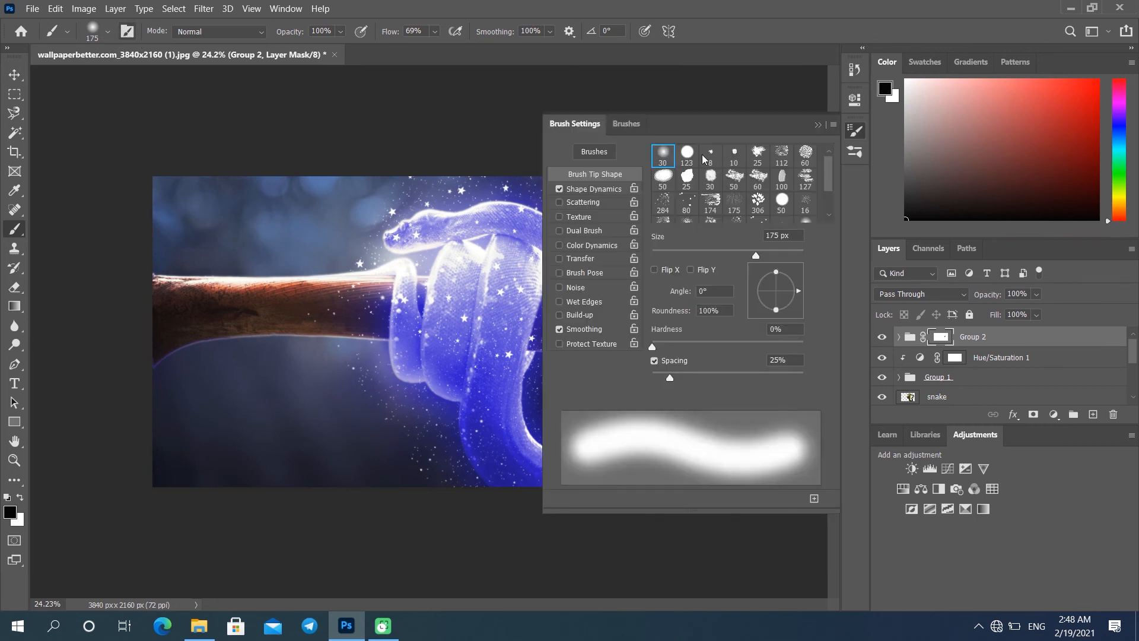
{"action": "left_click", "coordinate": [687, 153]}
{"action": "left_click", "coordinate": [817, 126]}
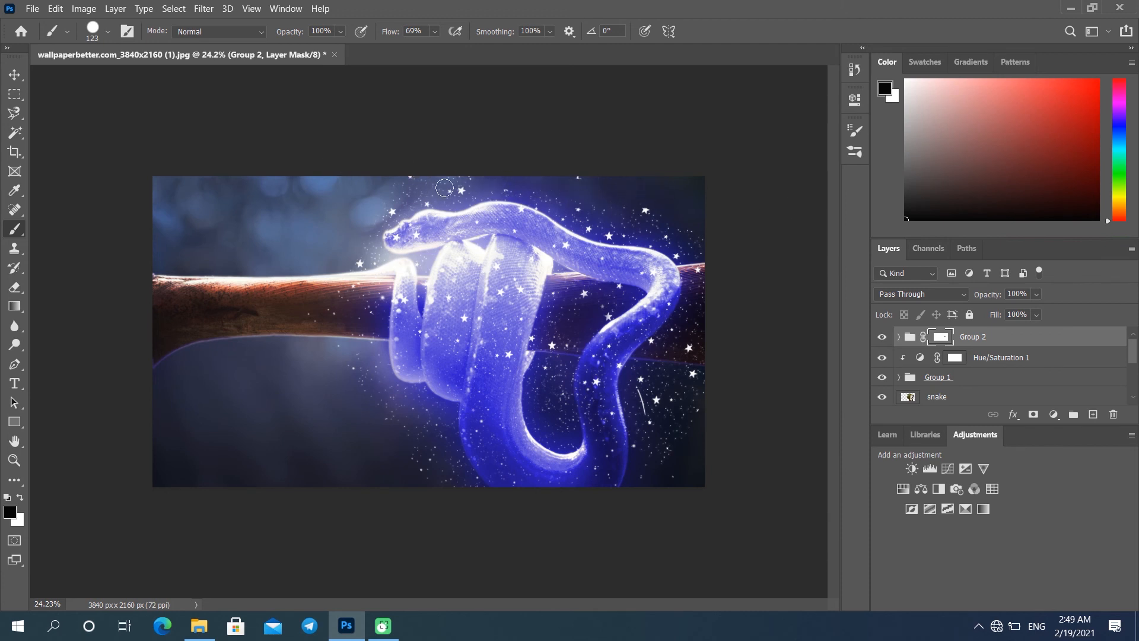
{"action": "left_click_drag", "start_coordinate": [444, 188], "coordinate": [432, 188]}
{"action": "mouse_move", "coordinate": [707, 296]}
{"action": "left_mouse_down"}
{"action": "mouse_move", "coordinate": [687, 360]}
{"action": "mouse_move", "coordinate": [685, 415]}
{"action": "left_mouse_up"}
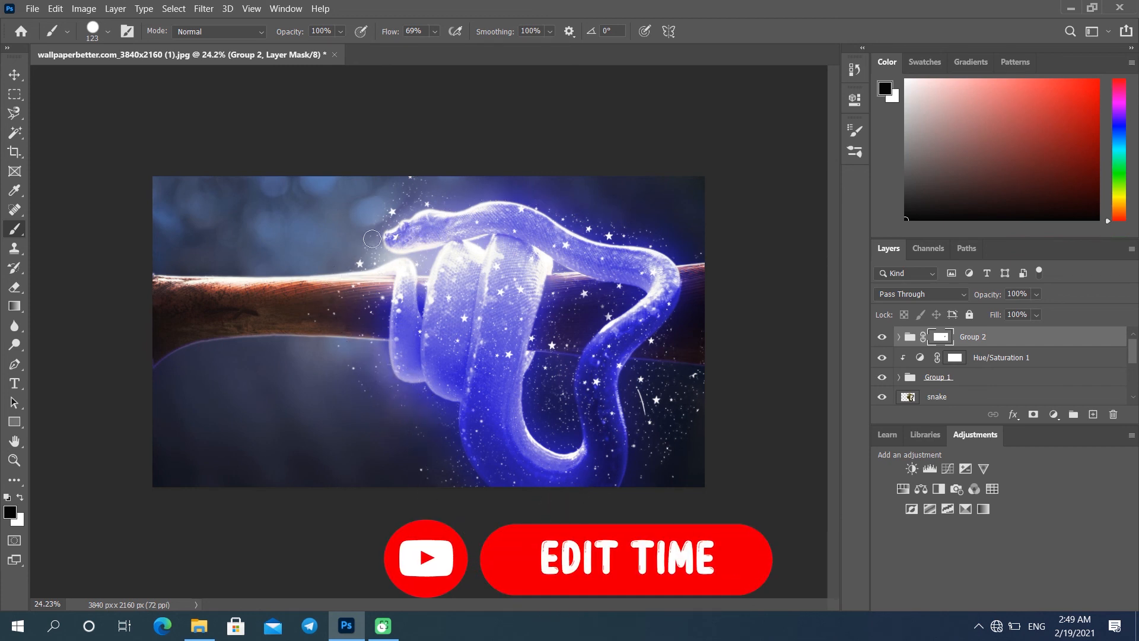
{"action": "left_click_drag", "start_coordinate": [434, 188], "coordinate": [371, 245]}
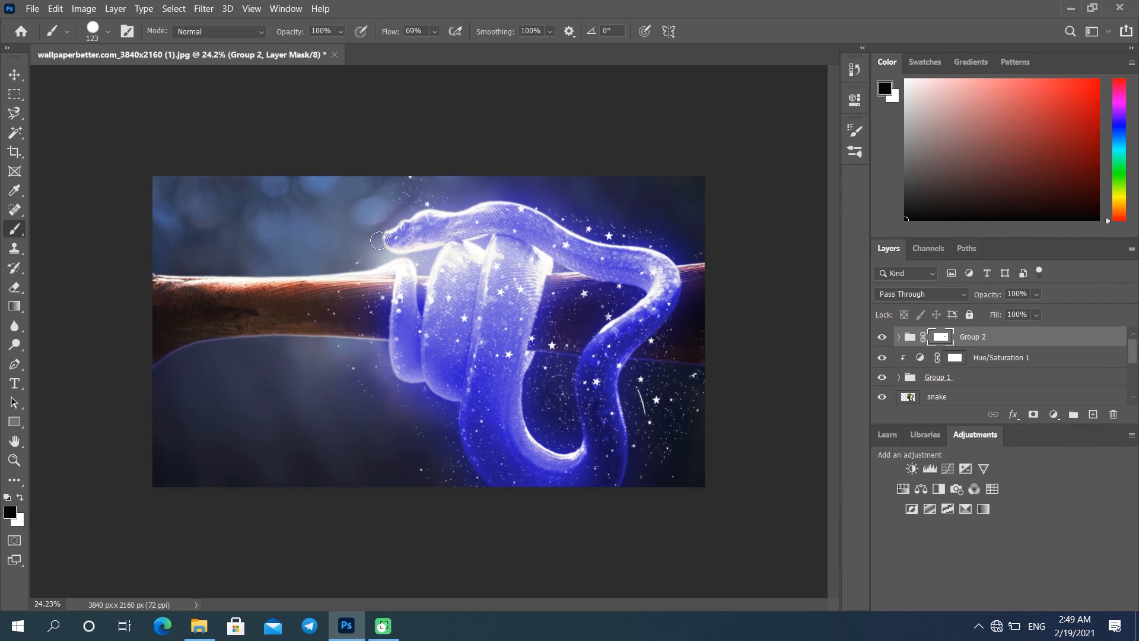
{"action": "mouse_move", "coordinate": [657, 380]}
{"action": "left_mouse_down"}
{"action": "mouse_move", "coordinate": [671, 449]}
{"action": "mouse_move", "coordinate": [664, 440]}
{"action": "left_mouse_up"}
Add a layer mask to Group 1, the snake's glow group
{"action": "key", "text": "z"}
{"action": "left_click", "coordinate": [418, 242]}
{"action": "left_click", "coordinate": [411, 236]}
{"action": "left_click", "coordinate": [405, 232]}
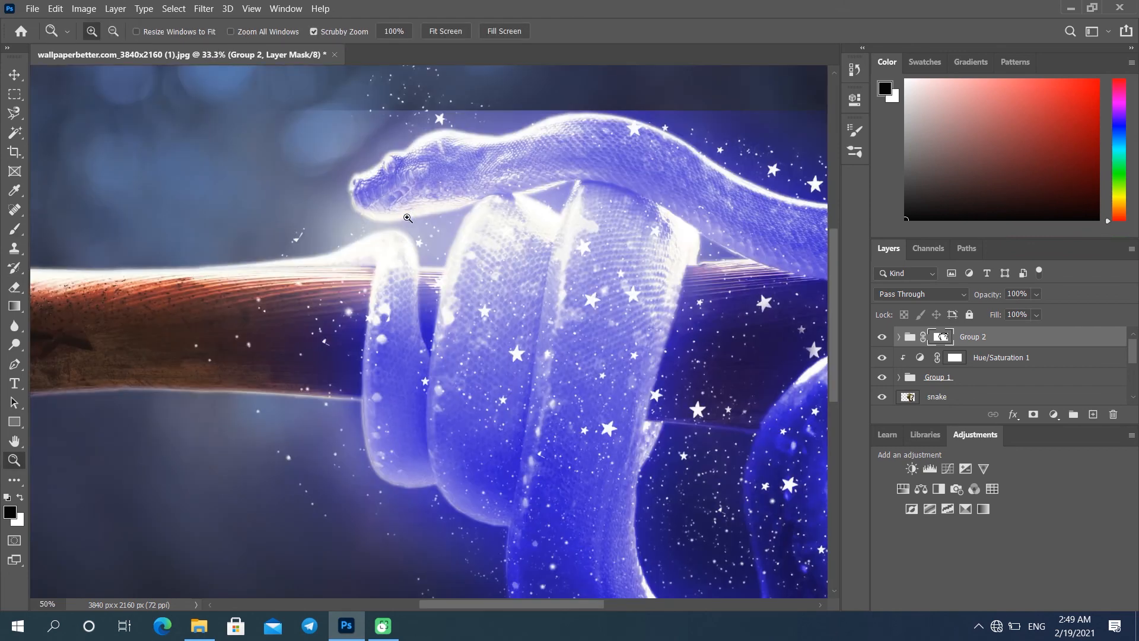
{"action": "left_click", "coordinate": [402, 180]}
{"action": "left_click", "coordinate": [402, 180]}
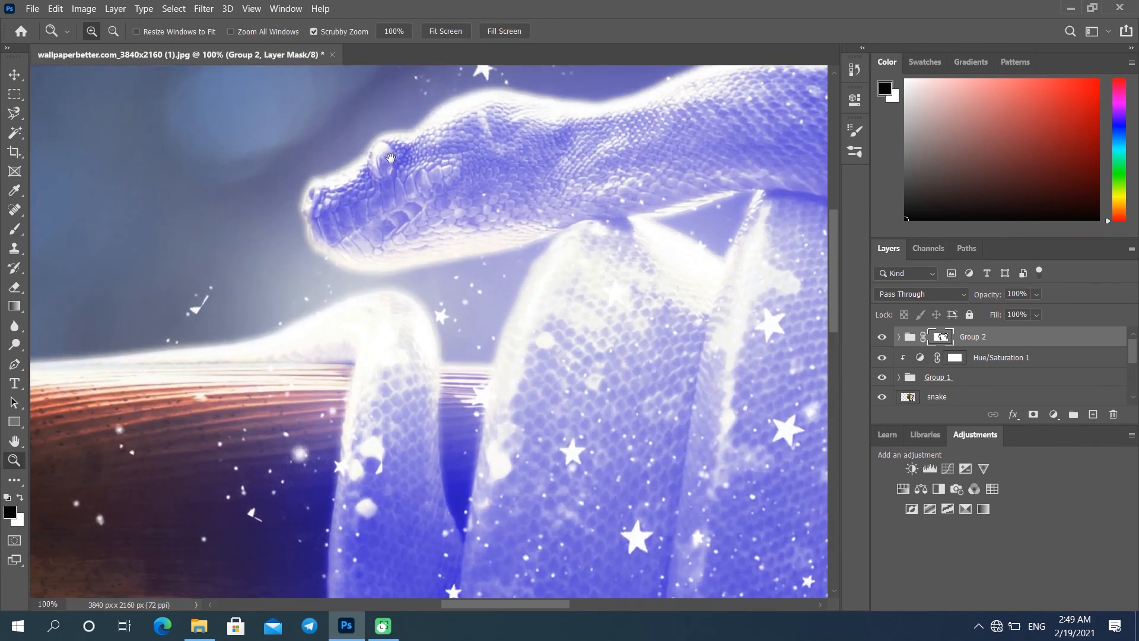
{"action": "left_click_drag", "start_coordinate": [390, 162], "coordinate": [406, 239]}
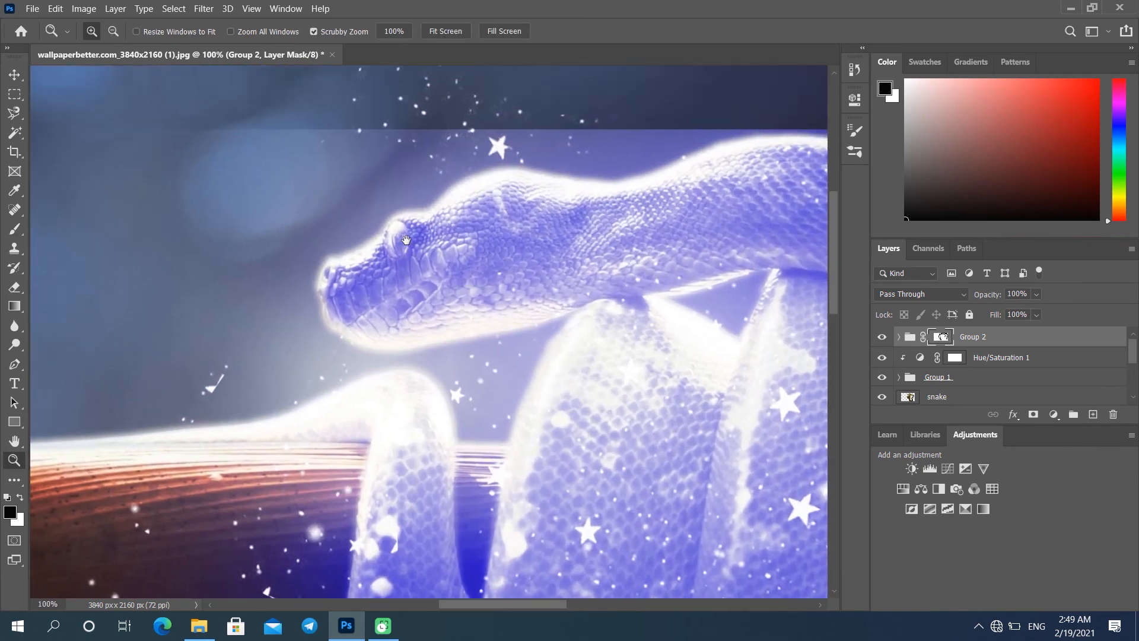
{"action": "key", "text": "x"}
{"action": "left_click", "coordinate": [991, 378]}
{"action": "left_click", "coordinate": [1033, 415]}
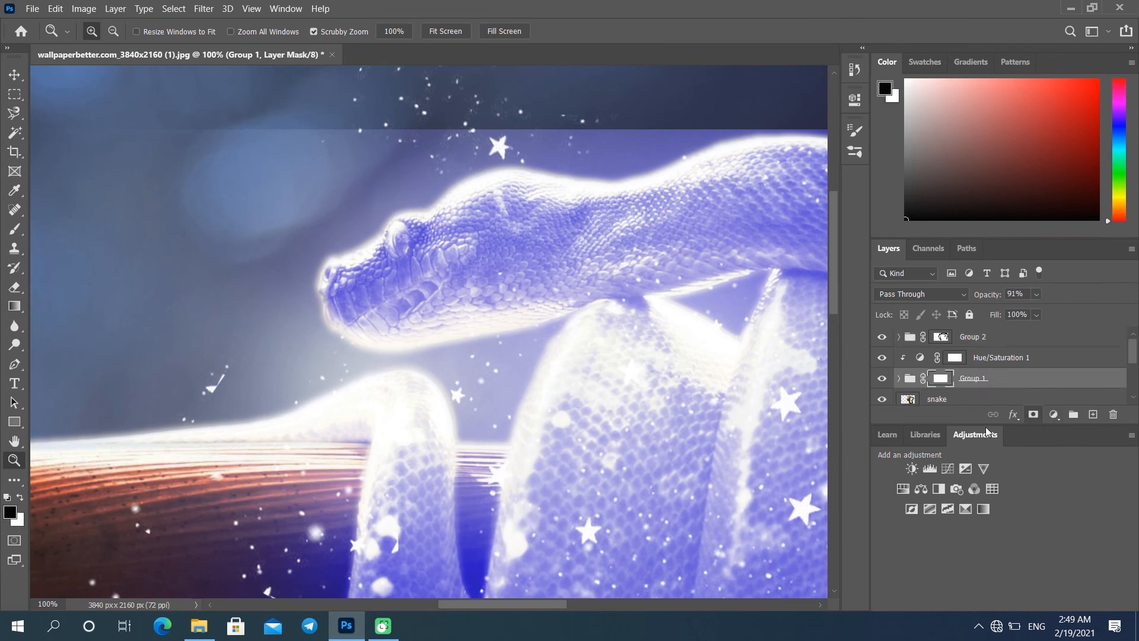
Paint black over the snake's eye on the Group 1 mask with a 35 px hard brush to restore its original yellow colour
{"action": "key", "text": "b"}
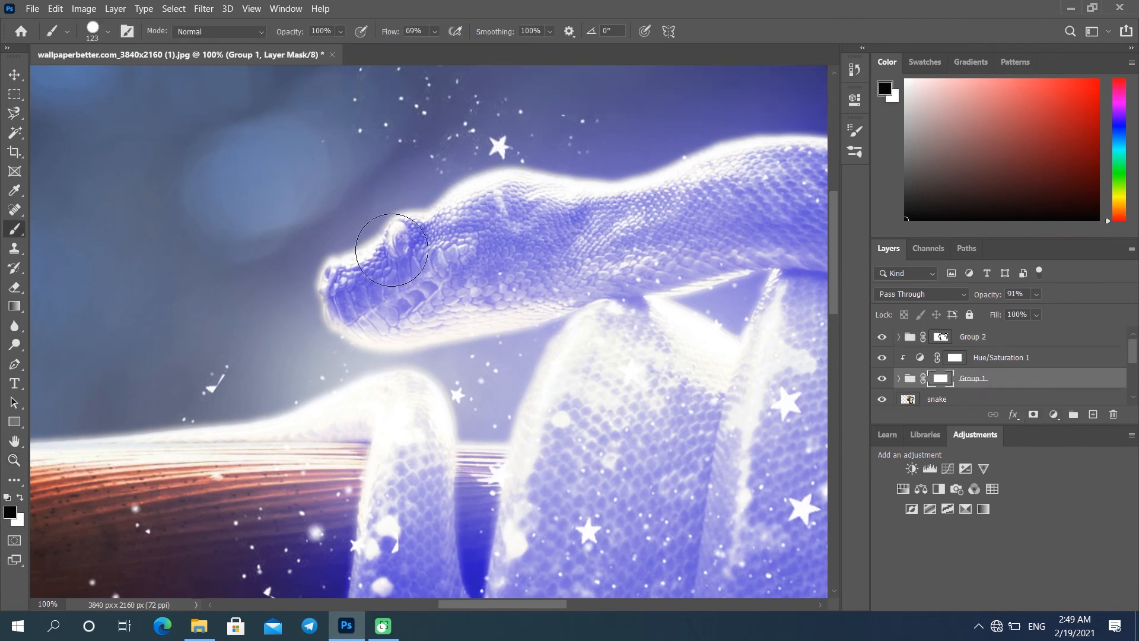
{"action": "key", "text": "bracketleft"}
{"action": "key", "text": "bracketleft"}
{"action": "key", "text": "bracketleft"}
{"action": "key", "text": "bracketleft"}
{"action": "key", "text": "bracketleft"}
{"action": "key", "text": "bracketleft"}
{"action": "key", "text": "bracketleft"}
{"action": "key", "text": "bracketleft"}
{"action": "left_click_drag", "start_coordinate": [400, 236], "coordinate": [401, 238]}
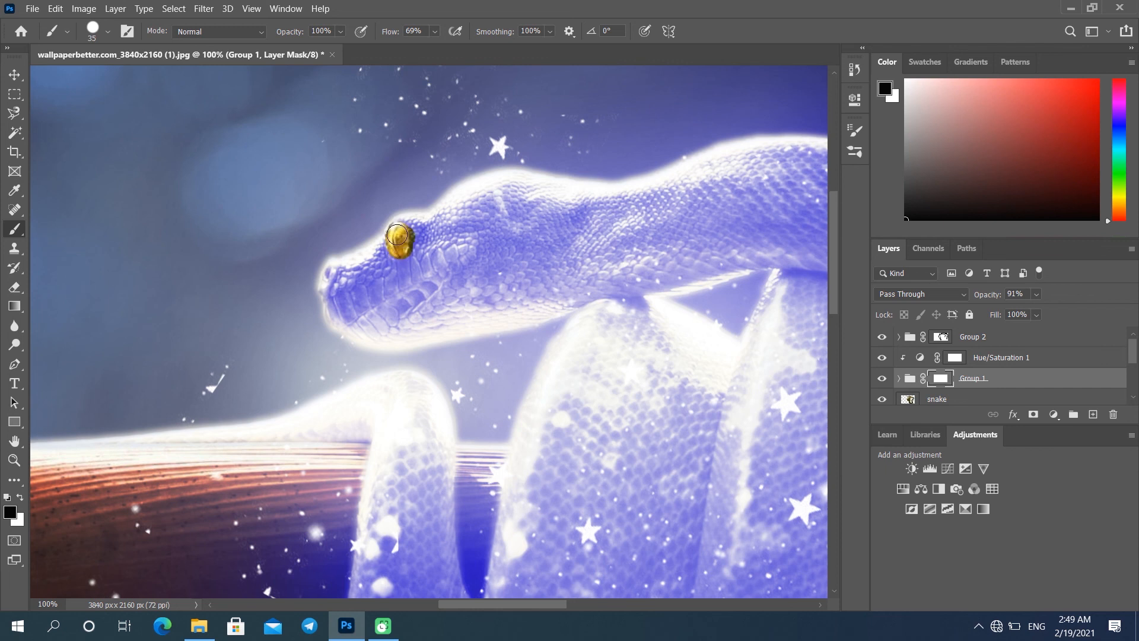
Paint black on the Group 2 mask with a 175 px brush to hide remaining stray stars above, beside and inside the snake's loops
{"action": "key", "text": "z"}
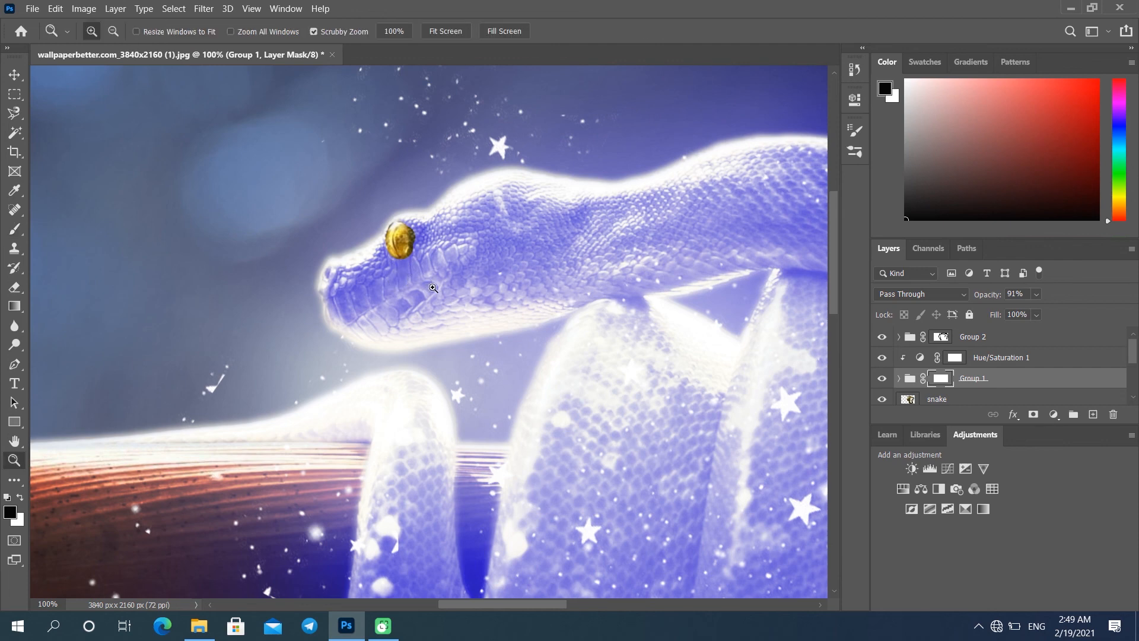
{"action": "left_click", "coordinate": [433, 288], "text": "alt"}
{"action": "left_click", "coordinate": [442, 290], "text": "alt"}
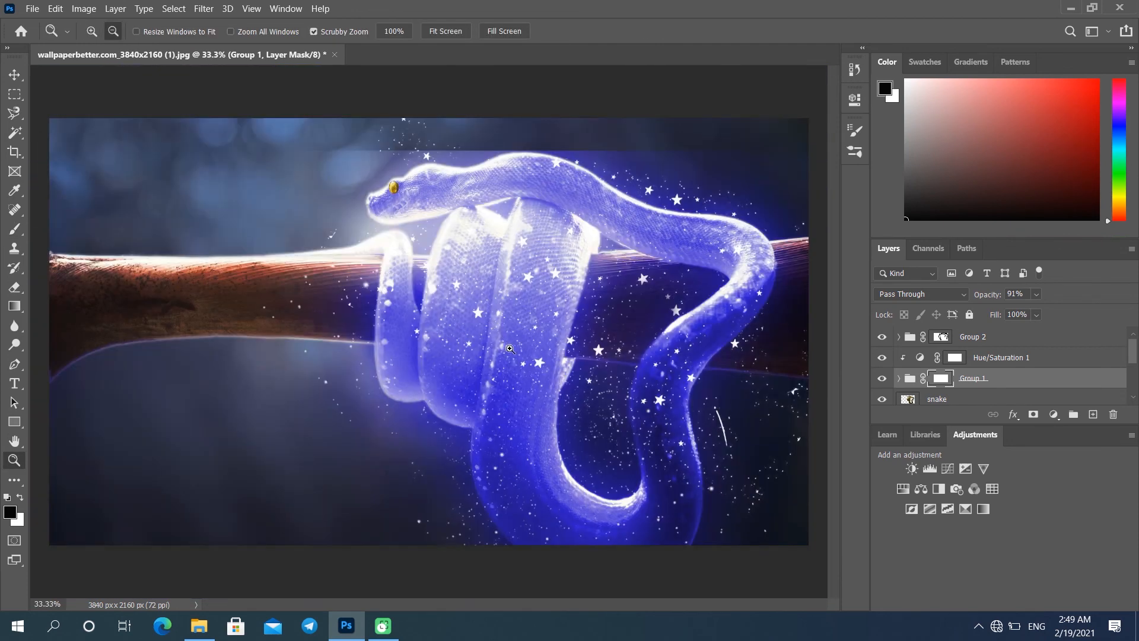
{"action": "left_click", "coordinate": [939, 337]}
{"action": "key", "text": "b"}
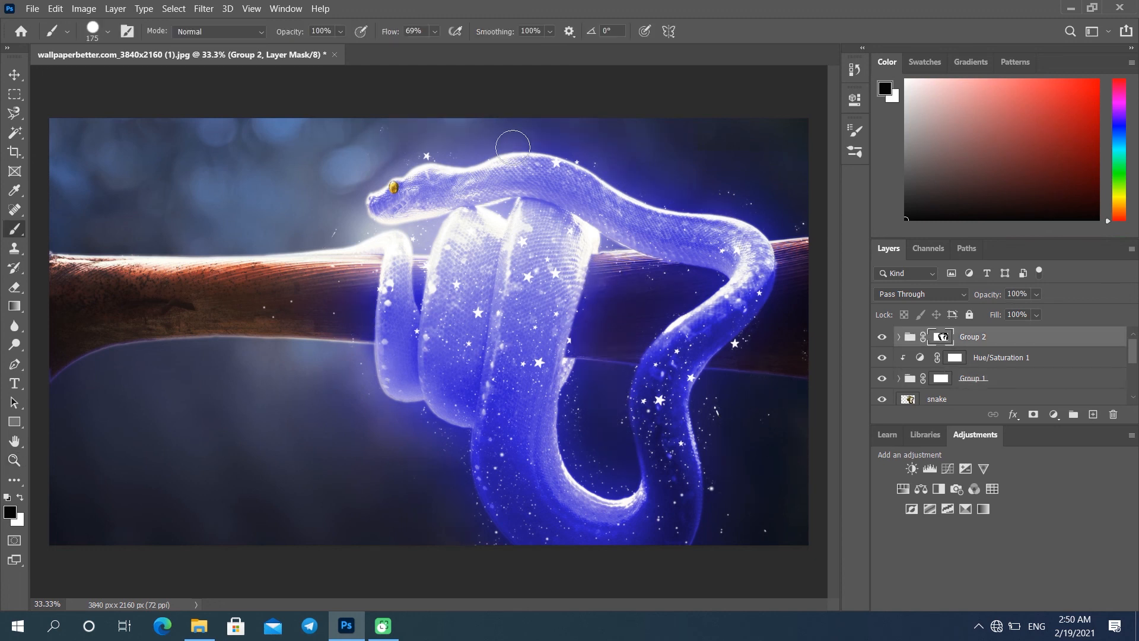
{"action": "mouse_move", "coordinate": [512, 147]}
{"action": "left_mouse_down"}
{"action": "mouse_move", "coordinate": [425, 145]}
{"action": "mouse_move", "coordinate": [414, 120]}
{"action": "mouse_move", "coordinate": [616, 152]}
{"action": "mouse_move", "coordinate": [608, 163]}
{"action": "mouse_move", "coordinate": [621, 168]}
{"action": "mouse_move", "coordinate": [784, 200]}
{"action": "mouse_move", "coordinate": [759, 203]}
{"action": "mouse_move", "coordinate": [833, 244]}
{"action": "mouse_move", "coordinate": [820, 232]}
{"action": "mouse_move", "coordinate": [808, 364]}
{"action": "mouse_move", "coordinate": [772, 442]}
{"action": "mouse_move", "coordinate": [761, 523]}
{"action": "mouse_move", "coordinate": [731, 518]}
{"action": "left_mouse_up"}
{"action": "left_click", "coordinate": [331, 244]}
{"action": "left_click", "coordinate": [304, 309]}
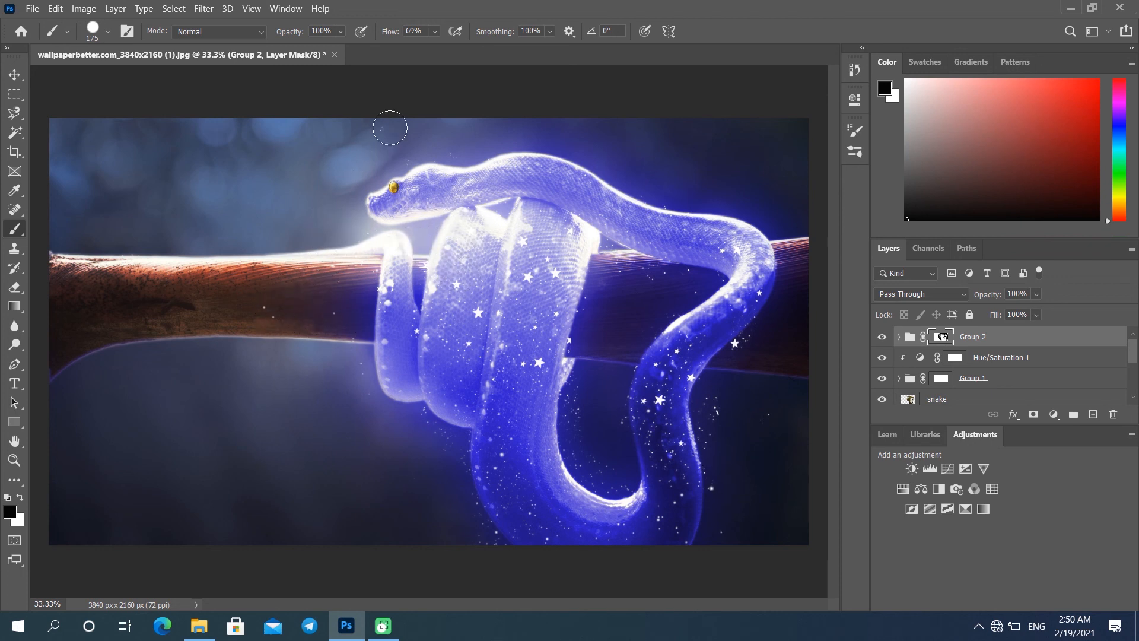